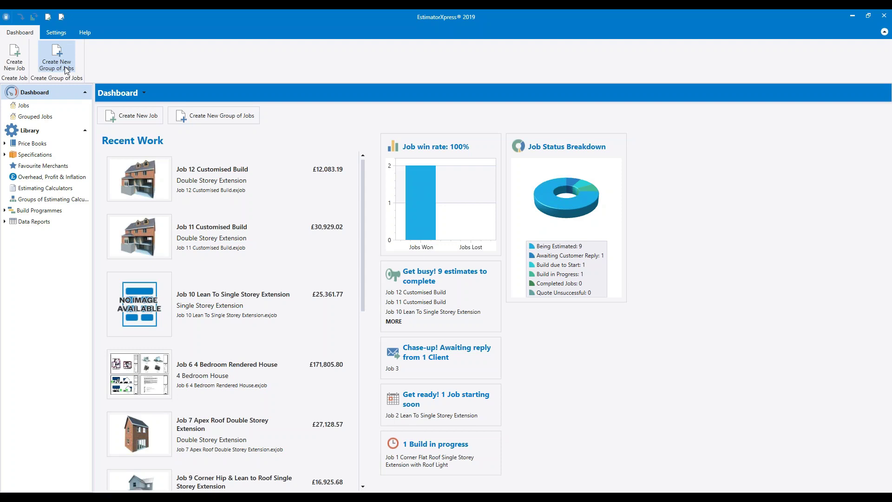
# - Review the registered user details in the program options and the available software themes
pyautogui.click(63, 35)
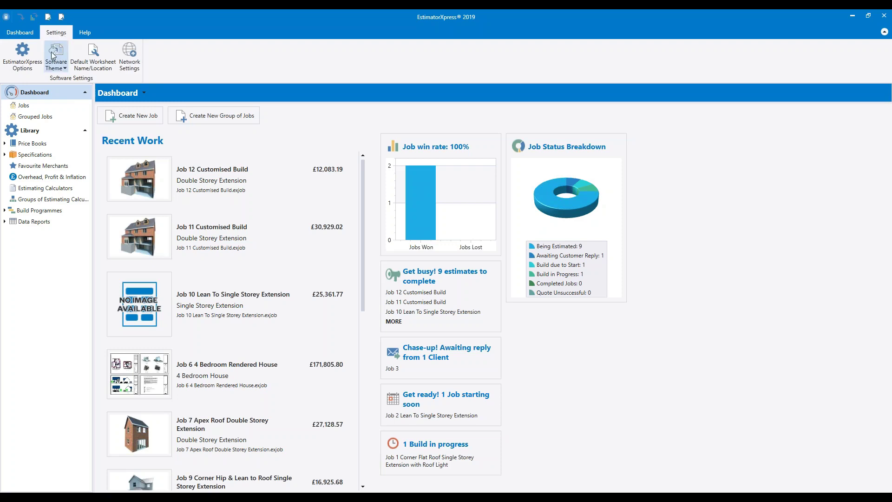
pyautogui.click(33, 71)
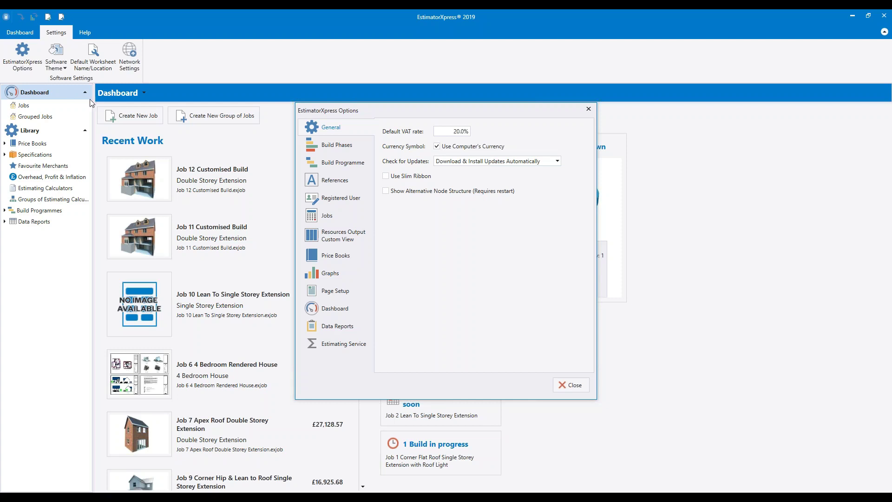
pyautogui.click(363, 201)
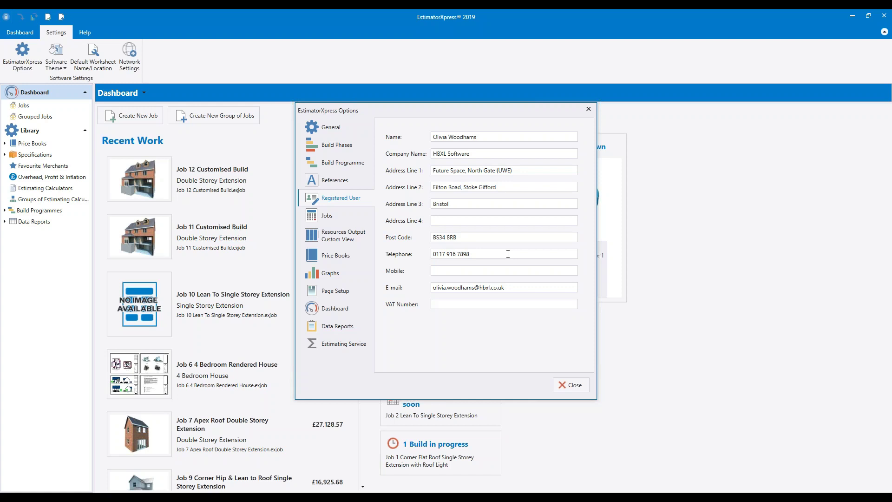
pyautogui.click(569, 388)
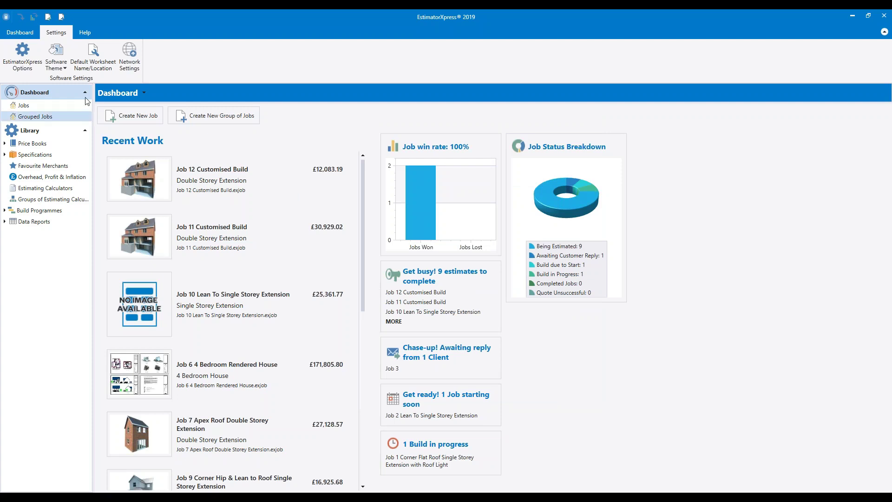
pyautogui.click(65, 69)
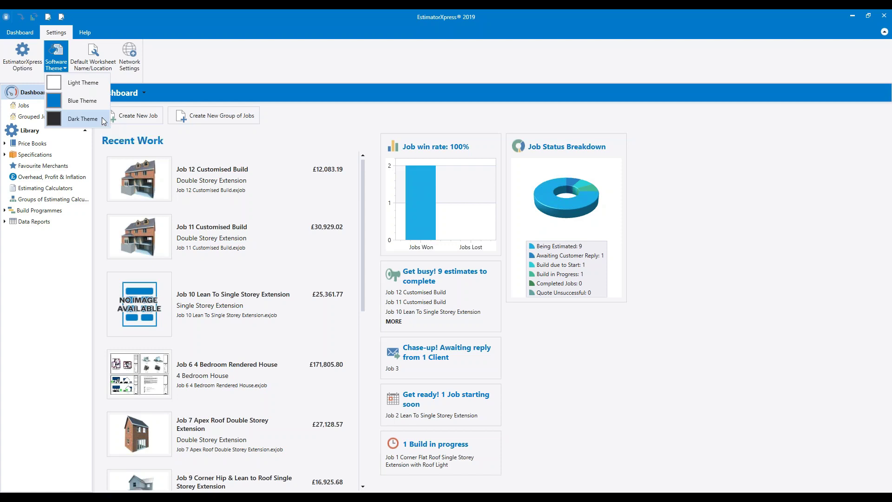
pyautogui.click(187, 75)
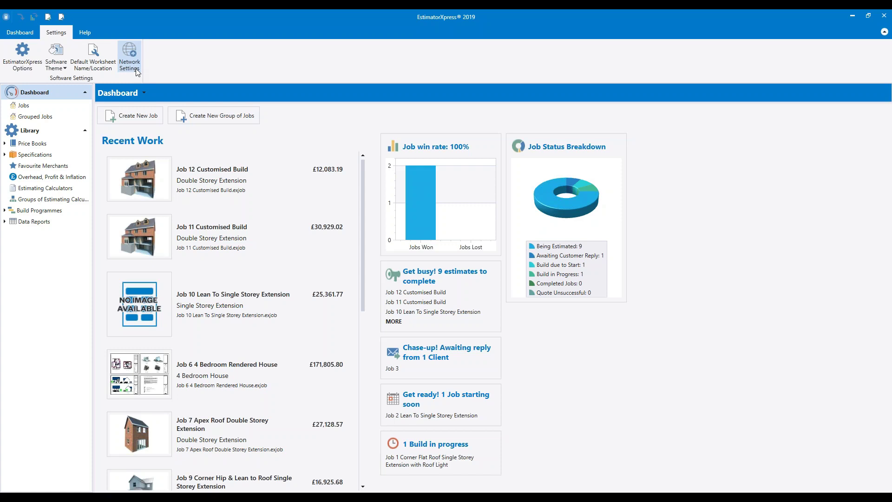
# - Check the software version, licence and support details in the program's About information
pyautogui.click(85, 33)
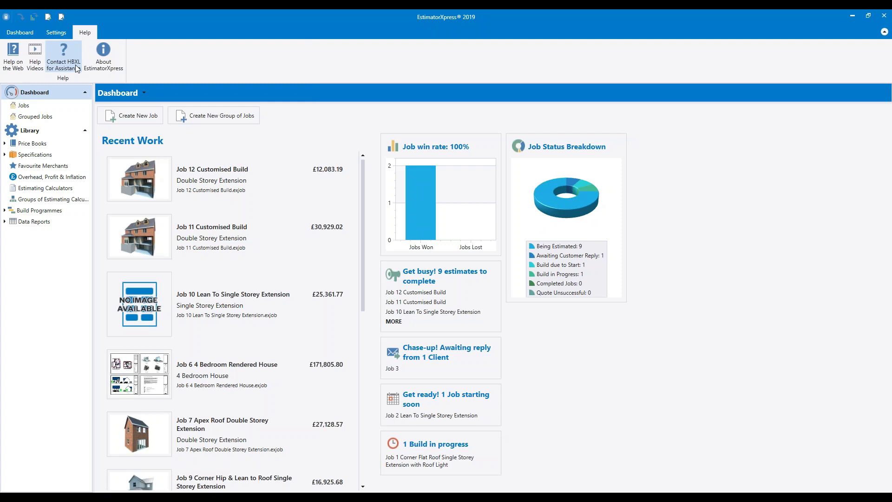
pyautogui.click(104, 65)
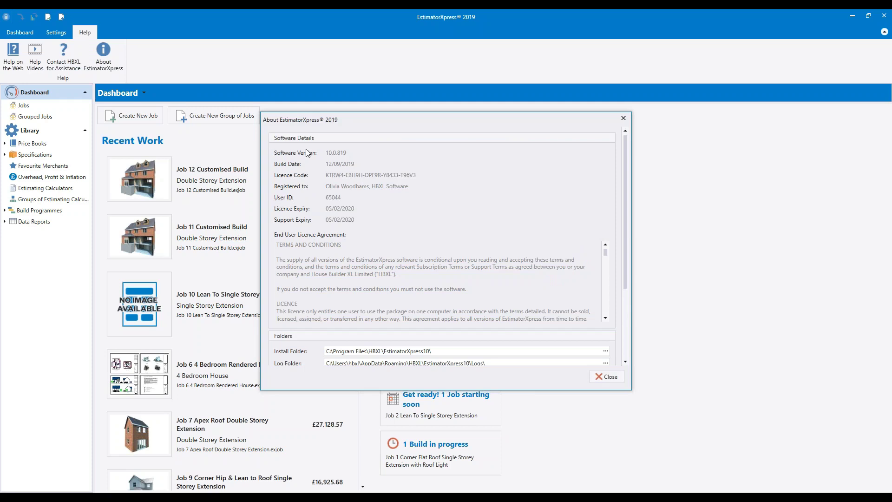
pyautogui.moveTo(342, 197); pyautogui.dragTo(325, 197)
pyautogui.click(608, 377)
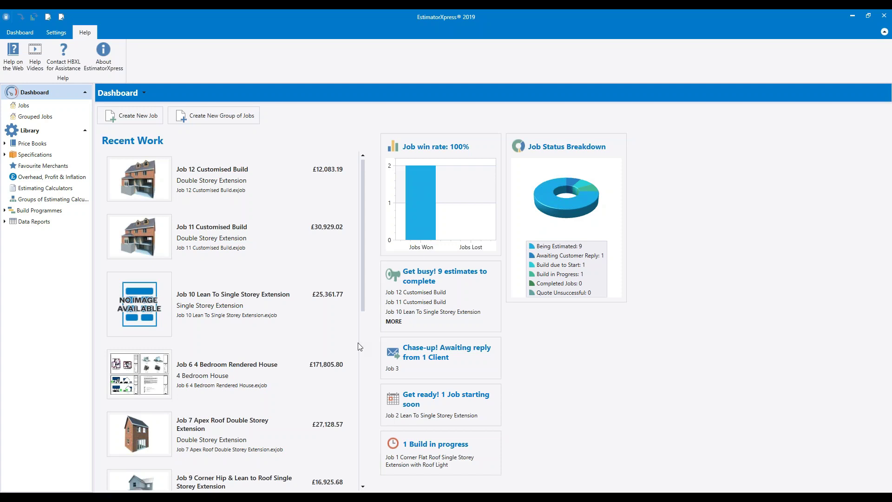
# - Look through the Library overview, from the price books to the build programme templates and data reports
pyautogui.click(33, 132)
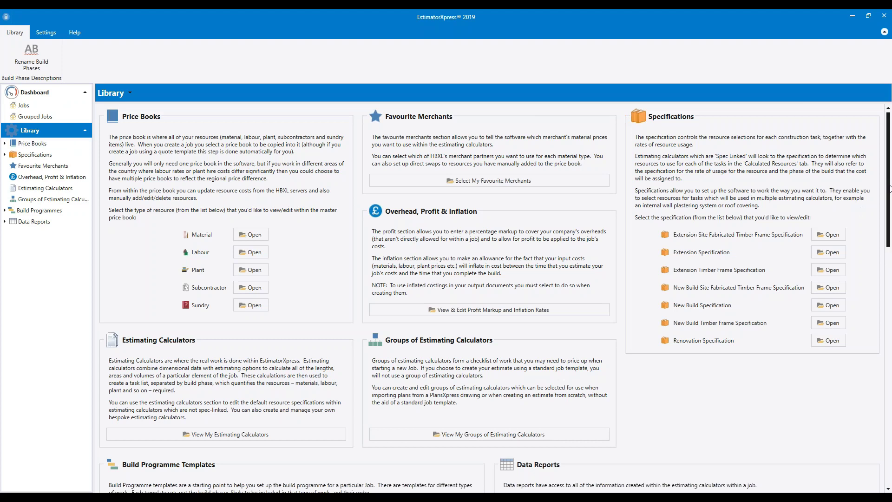
pyautogui.moveTo(889, 188); pyautogui.dragTo(882, 310)
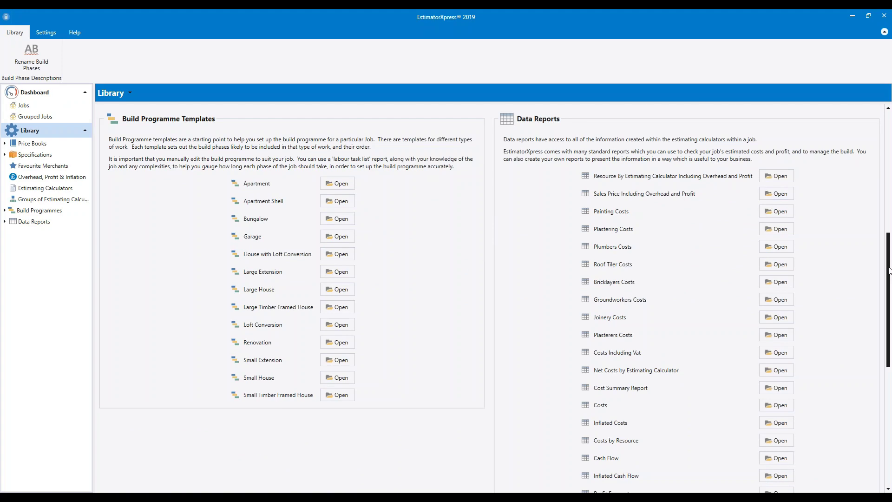
pyautogui.moveTo(889, 272); pyautogui.dragTo(888, 137)
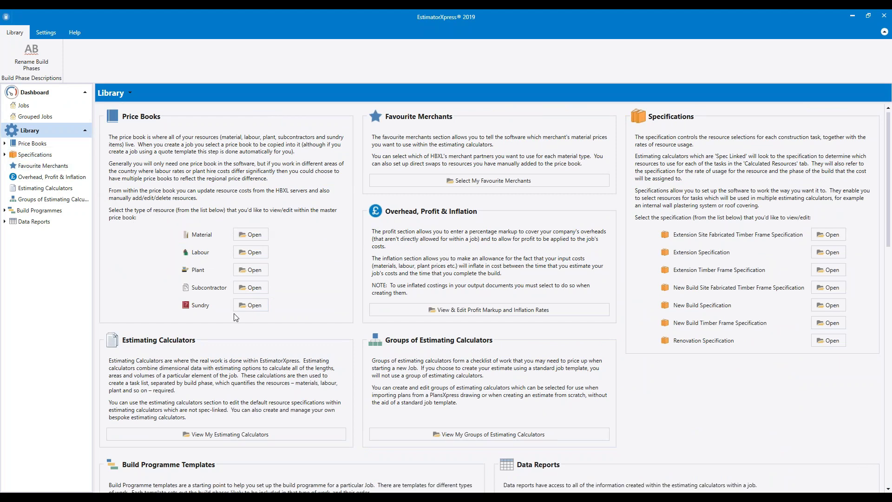
# - Open the Labour section of the Master Price Book
pyautogui.click(28, 143)
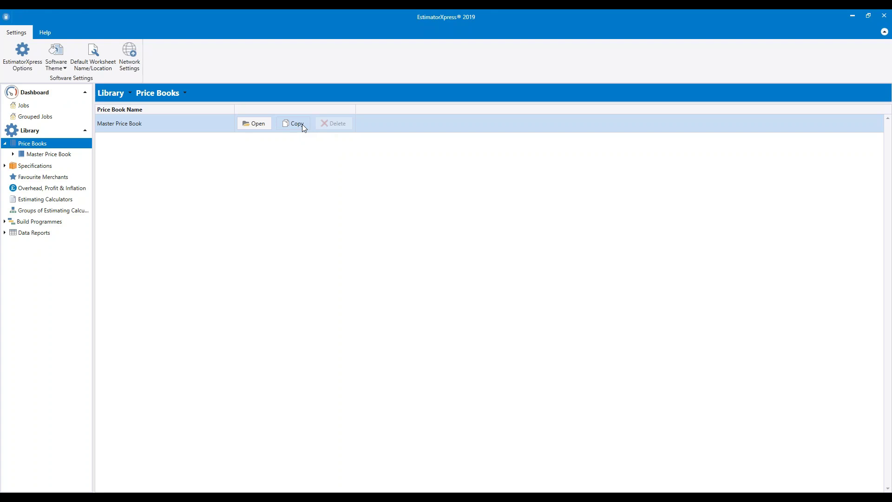
pyautogui.click(258, 124)
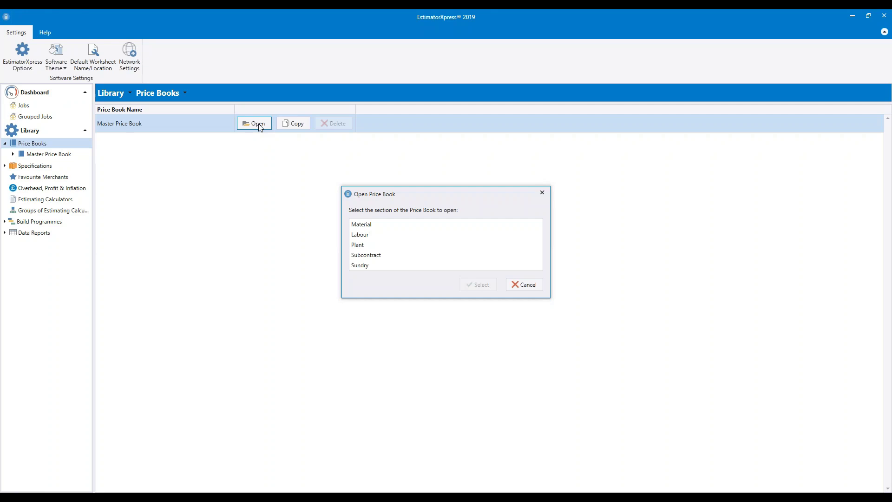
pyautogui.click(373, 236)
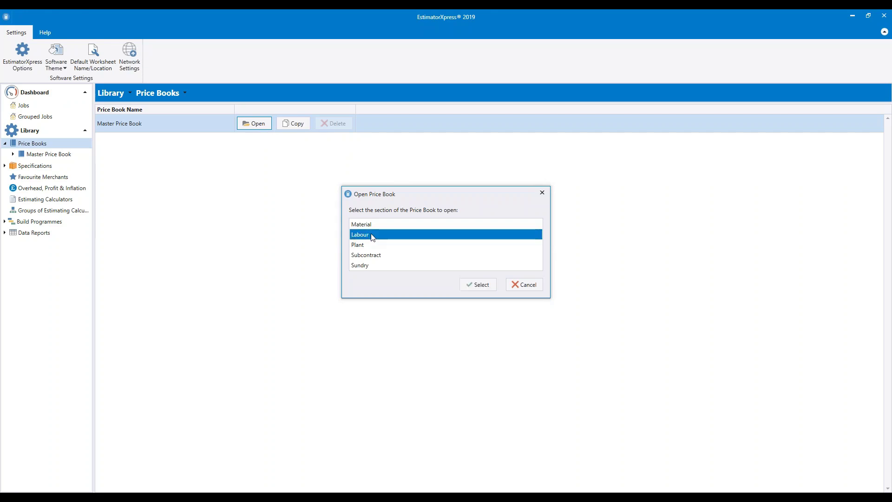
pyautogui.click(474, 285)
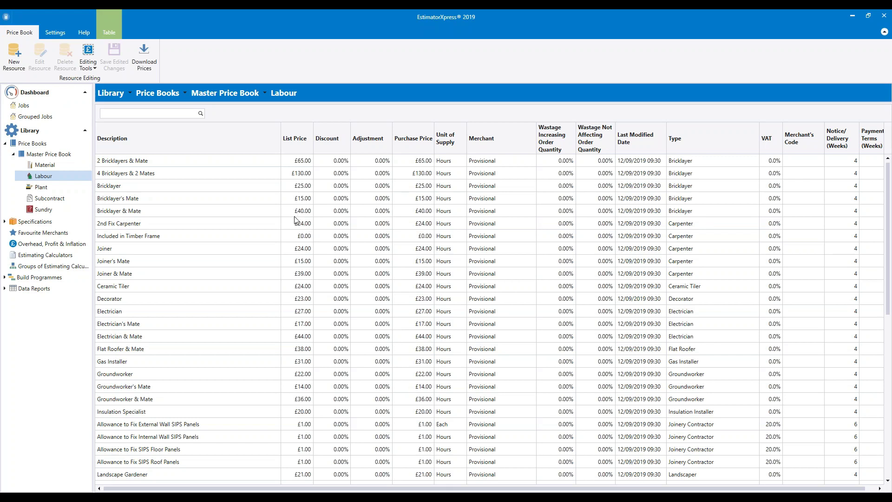
# - View the resource details of the Bricklayer labour item without changing them
pyautogui.click(175, 187)
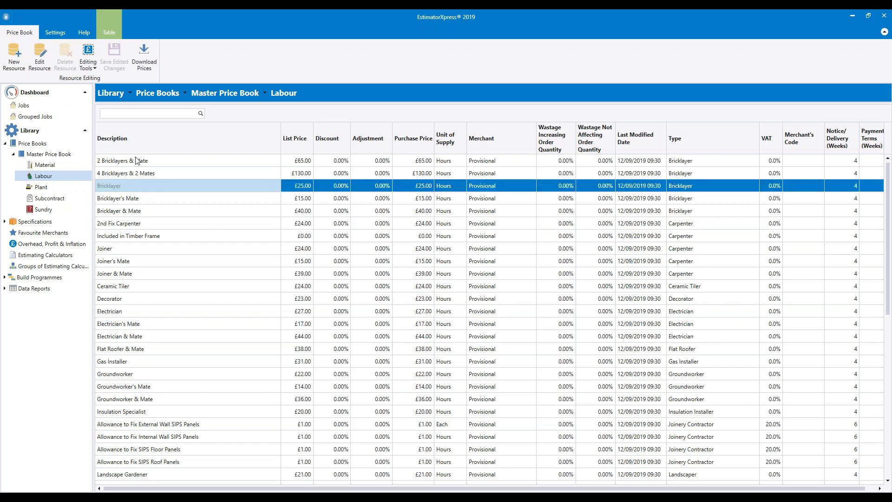
pyautogui.click(41, 65)
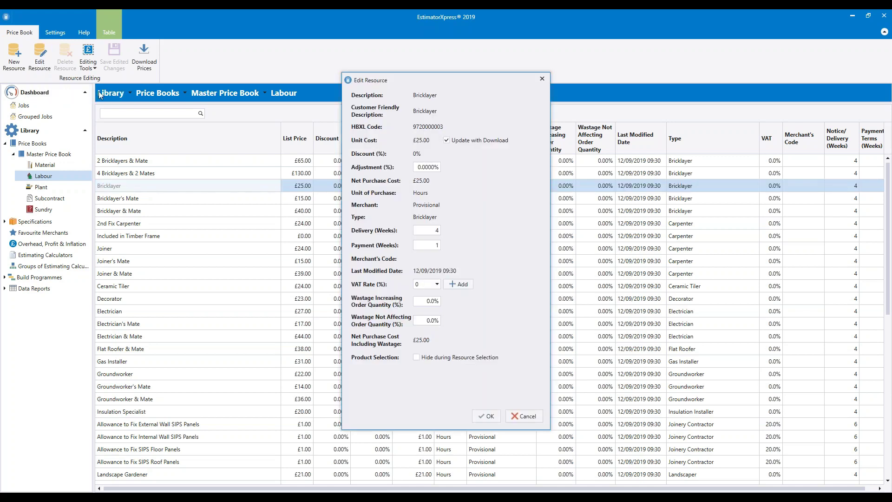
pyautogui.click(542, 80)
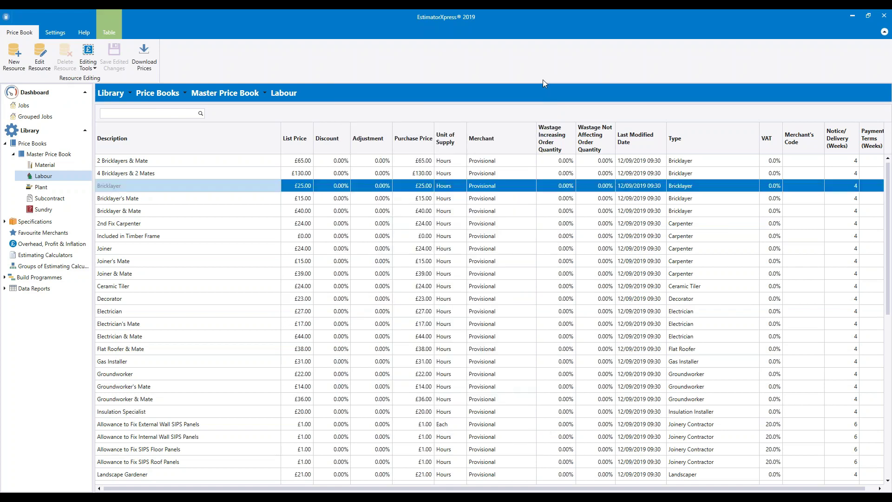
# - Enable price editing for the labour resources and set the Bricklayer's purchase price to £23.00
pyautogui.click(88, 58)
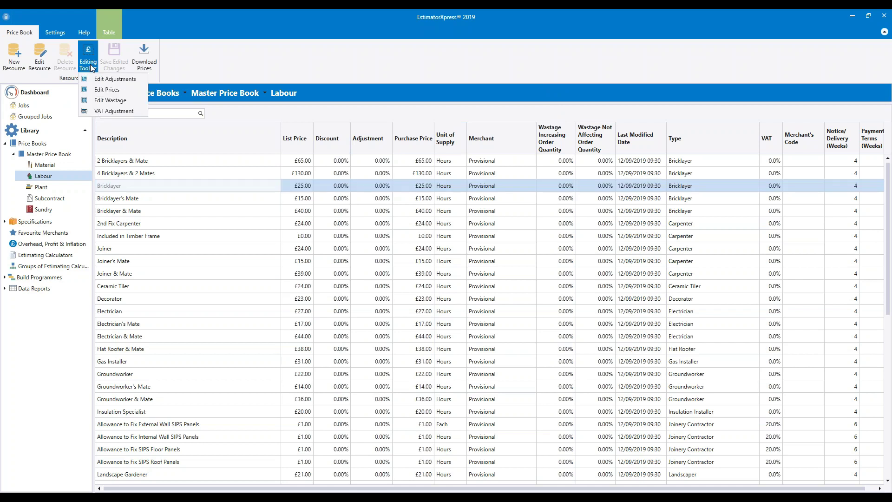
pyautogui.click(127, 90)
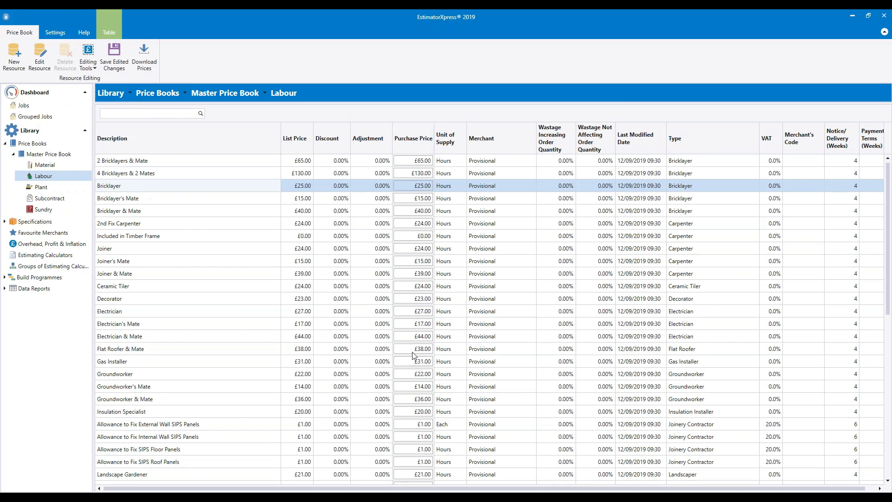
pyautogui.click(412, 161)
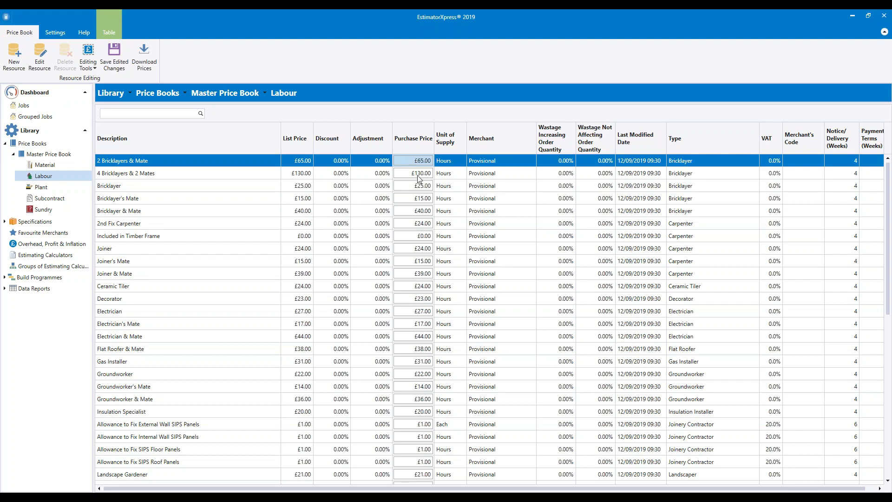
pyautogui.click(300, 161)
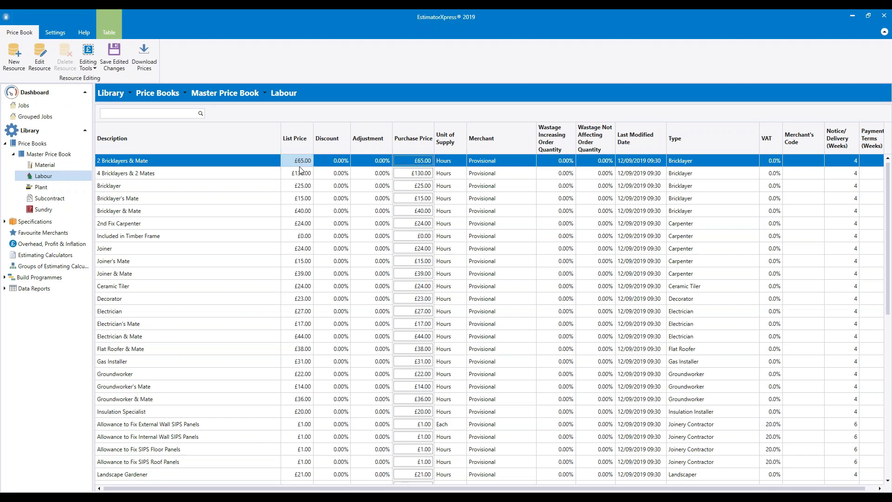
pyautogui.click(415, 161)
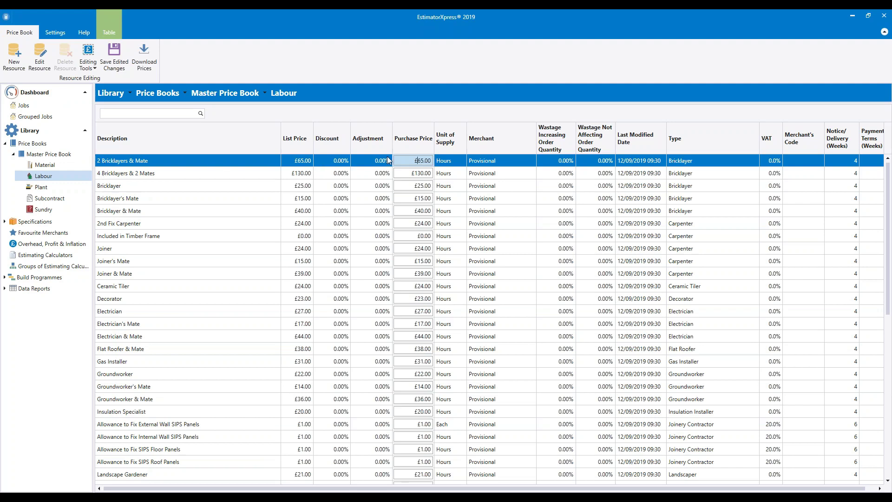
pyautogui.click(116, 187)
pyautogui.click(420, 187)
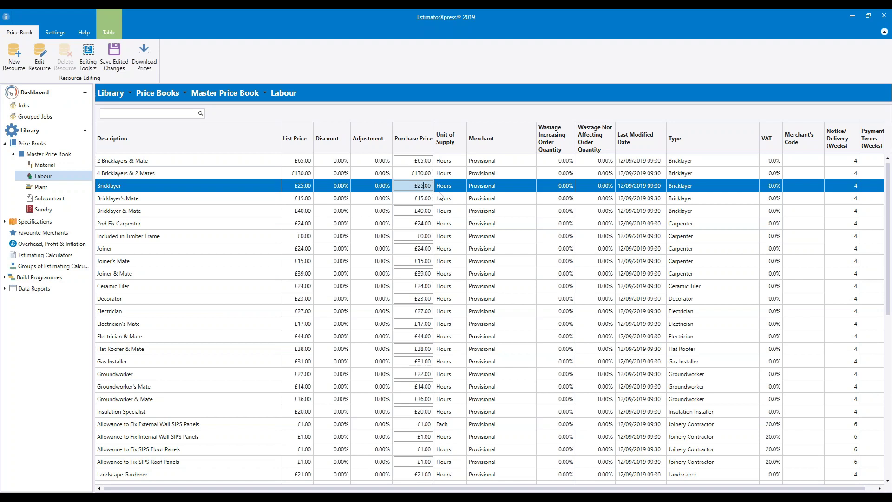
pyautogui.press('BackSpace')
pyautogui.press('BackSpace')
pyautogui.write('3.')
# - Set the purchase price of Bricklayer's Mate to £14.00 and of Bricklayer & Mate to £37.00
pyautogui.click(427, 198)
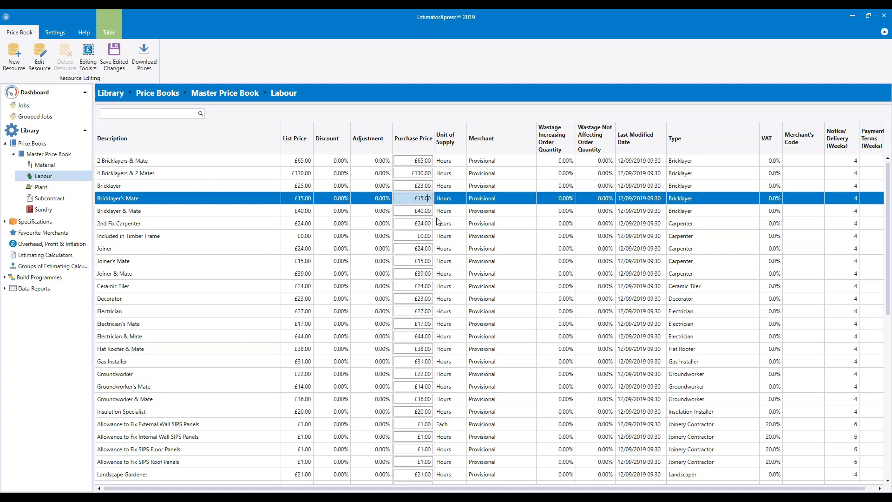
pyautogui.press('BackSpace')
pyautogui.write('4')
pyautogui.click(425, 212)
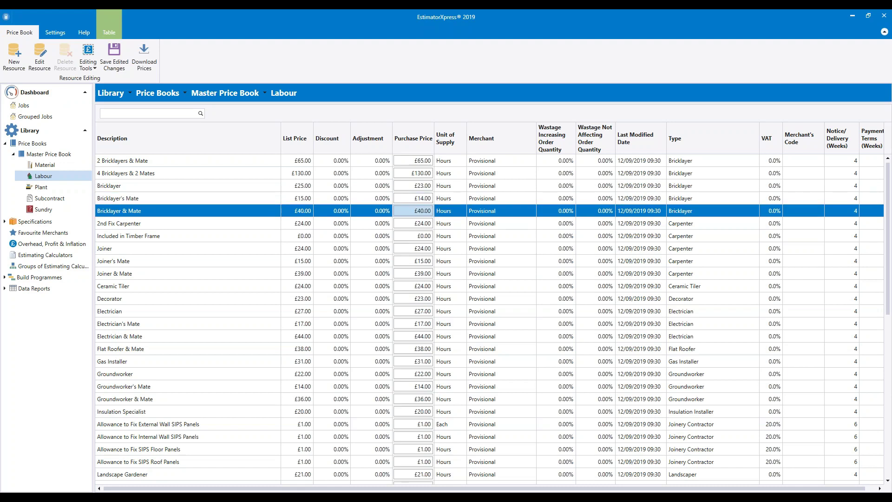
pyautogui.moveTo(418, 211); pyautogui.dragTo(432, 212)
pyautogui.write('37.00')
# - Set the purchase price of 2 Bricklayers & Mate to £60.00 and of 4 Bricklayers & 2 Mates to £120.00
pyautogui.click(419, 162)
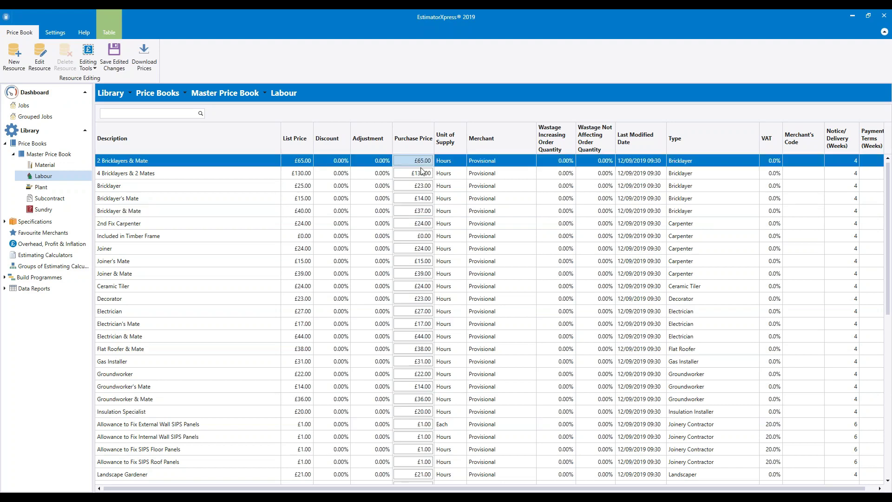
pyautogui.doubleClick(421, 159)
pyautogui.click(422, 173)
pyautogui.press('BackSpace')
pyautogui.write('2')
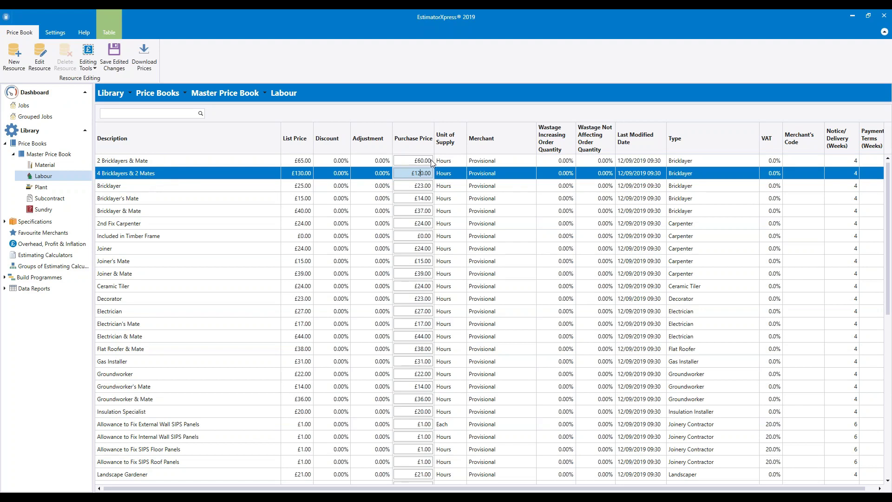
pyautogui.click(429, 185)
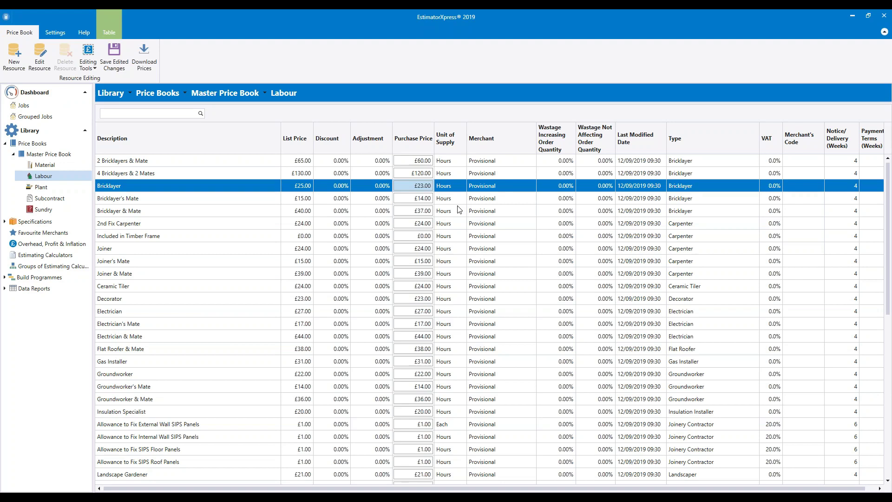
# - Save the edited labour prices as adjustments that track the list price
pyautogui.click(94, 69)
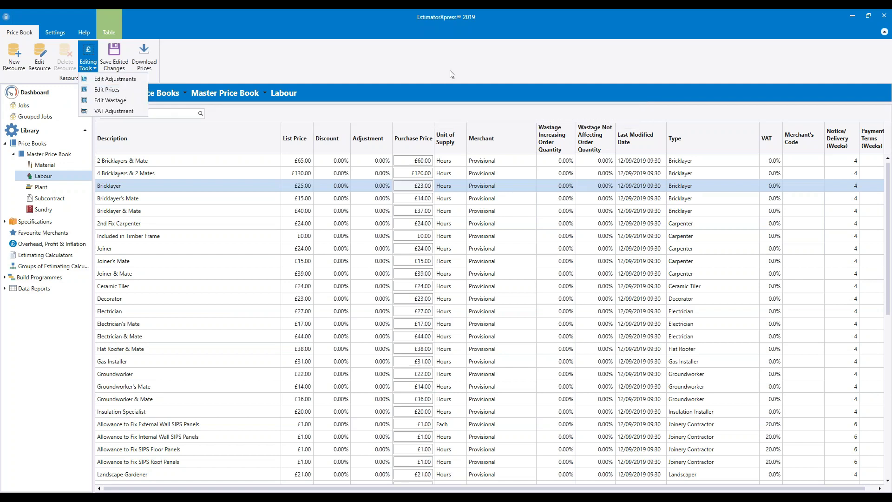
pyautogui.click(124, 90)
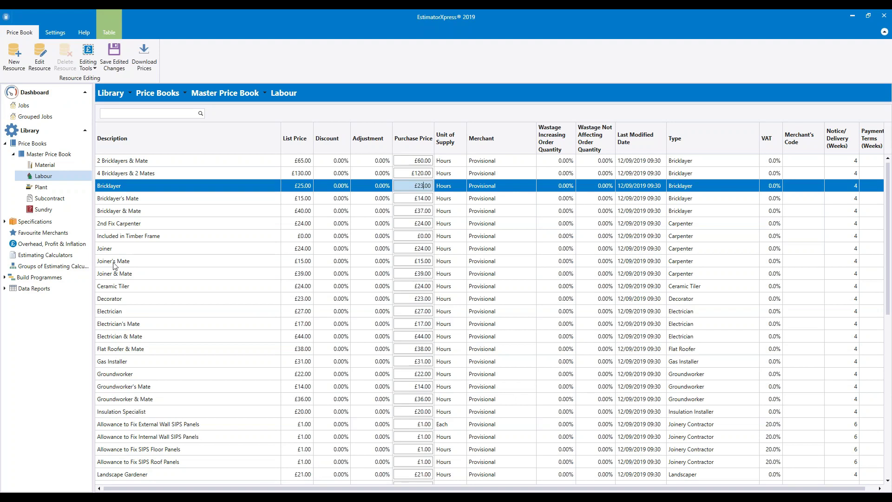
pyautogui.click(119, 63)
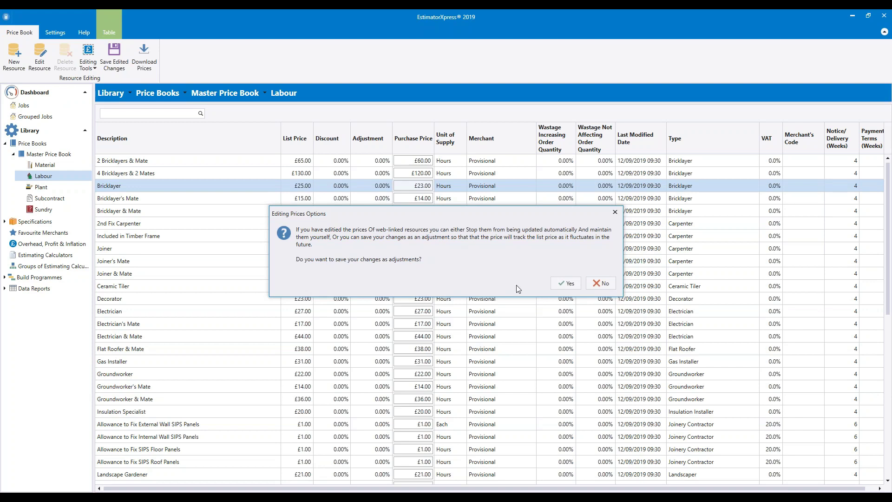
pyautogui.click(570, 285)
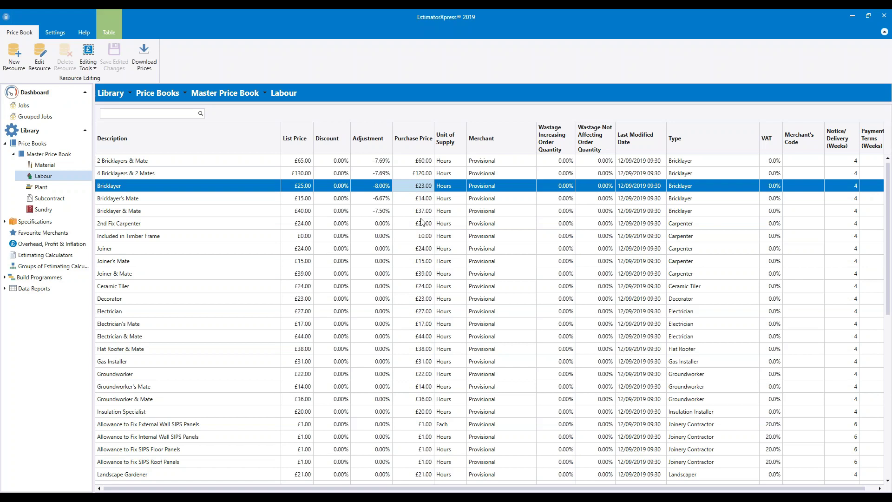
pyautogui.click(157, 162)
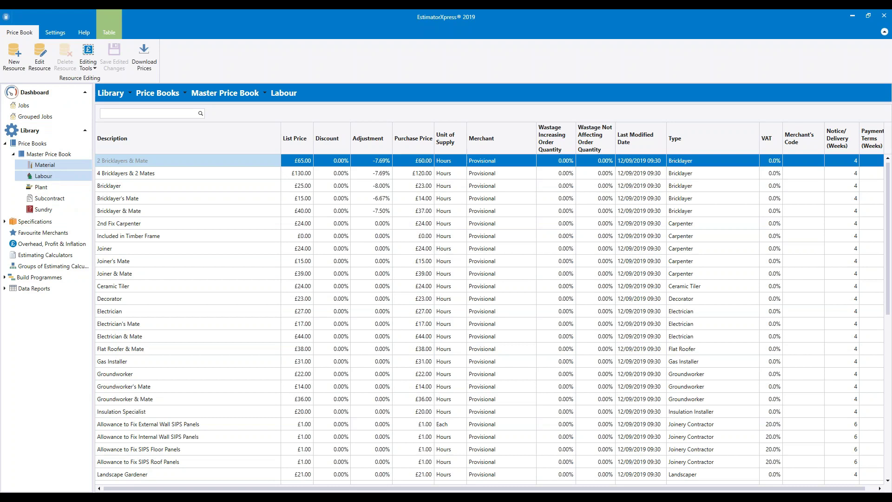
# - Open the Material resources of the Master Price Book and look through the list
pyautogui.click(45, 165)
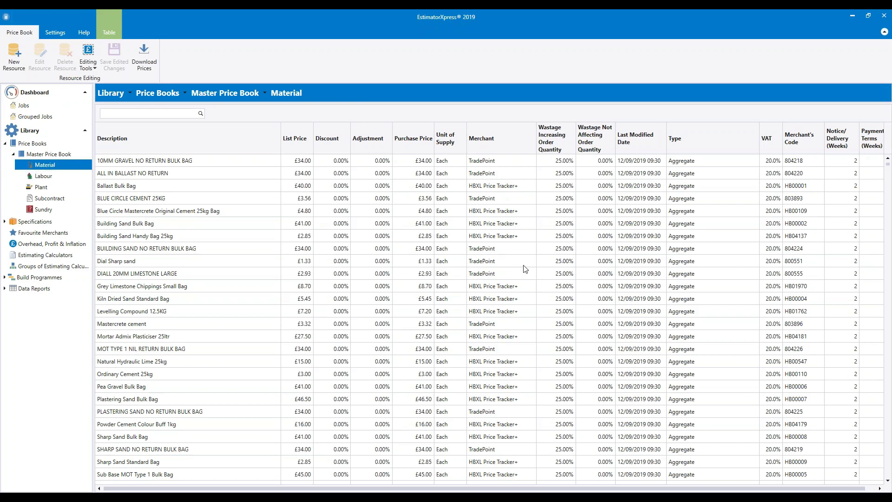
pyautogui.scroll(-10, 524, 268)
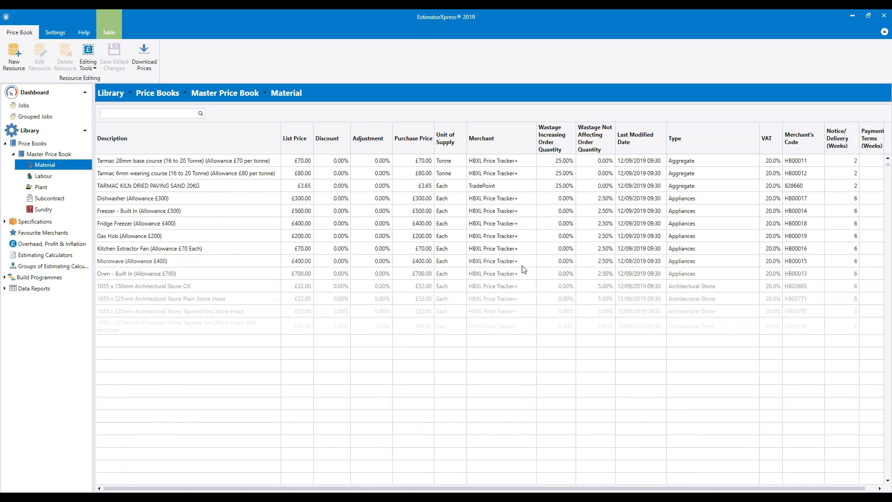
pyautogui.scroll(7, 524, 269)
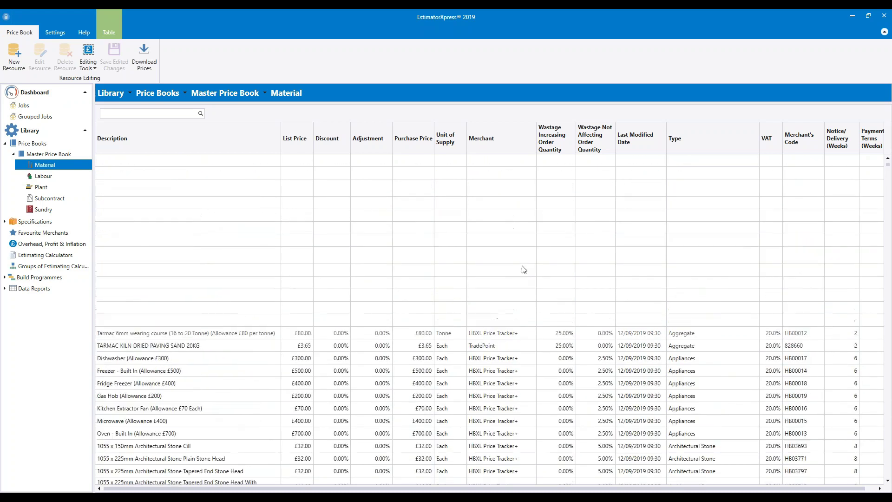
pyautogui.scroll(3, 524, 269)
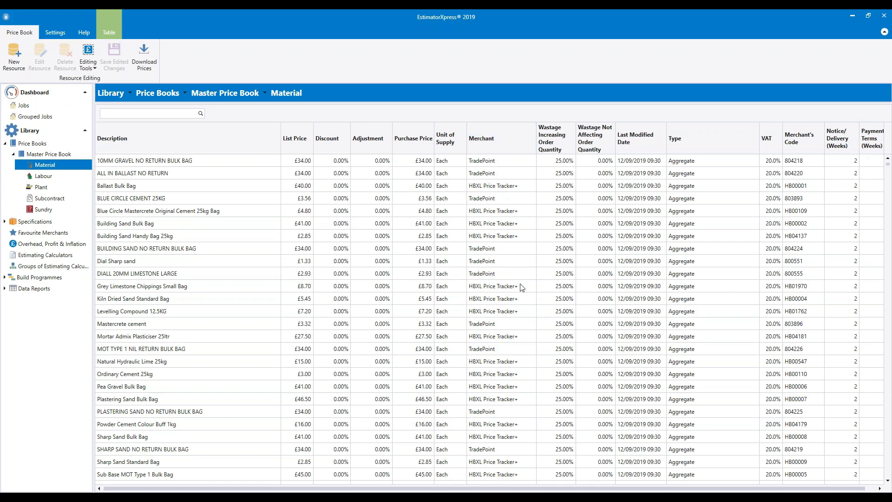
# - Check the available merchant filters and sort the material list by merchant, ascending and in reverse
pyautogui.click(496, 137)
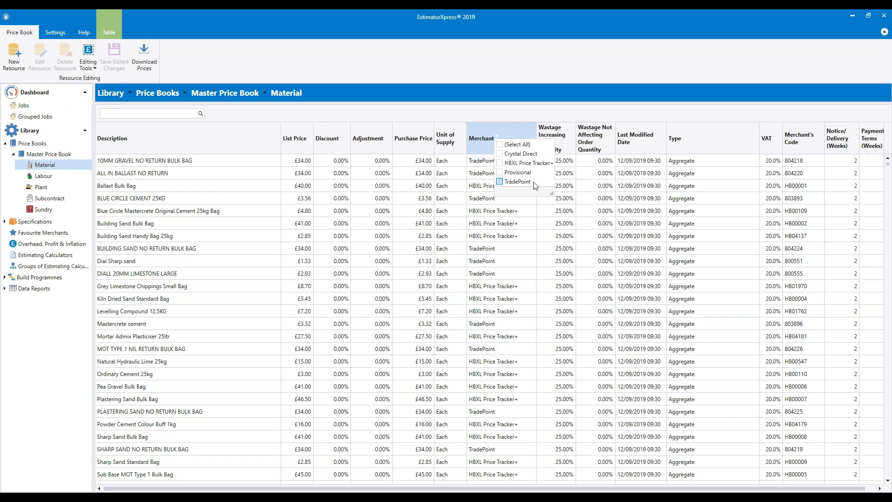
pyautogui.click(528, 90)
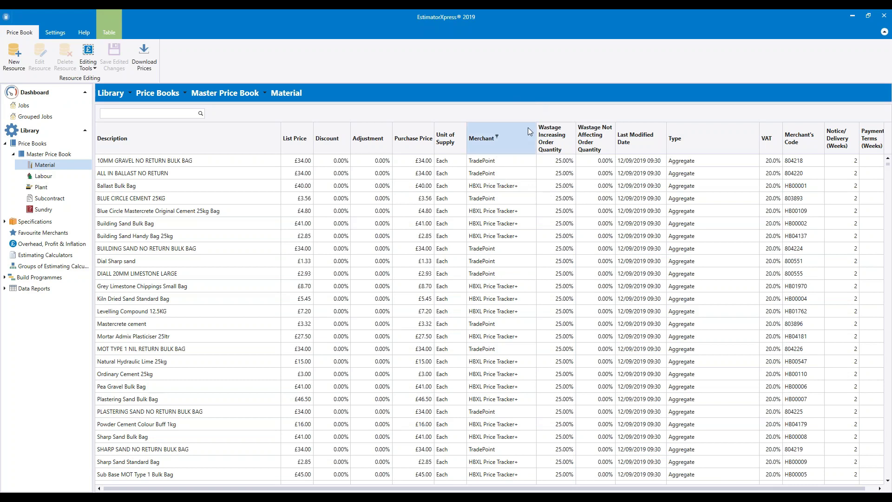
pyautogui.click(527, 127)
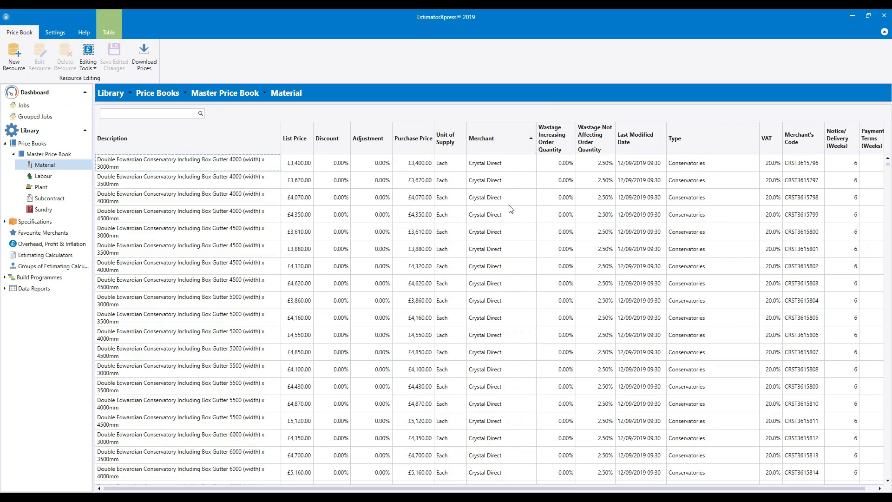
pyautogui.click(528, 131)
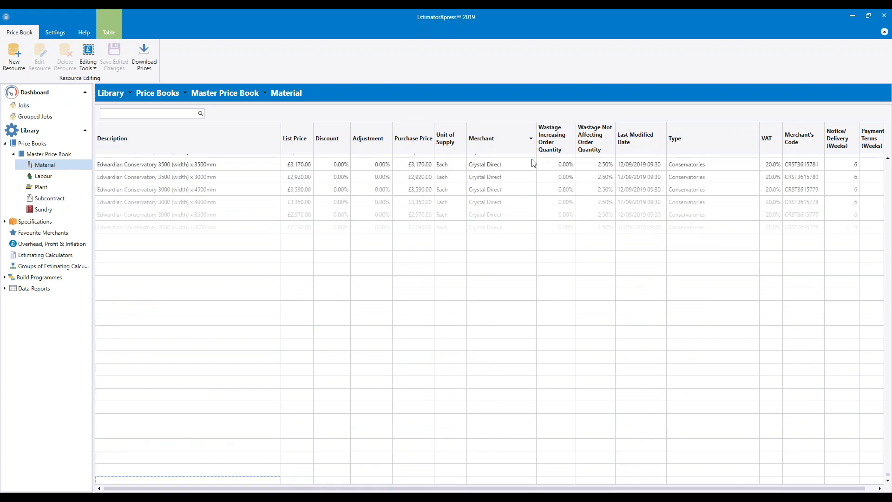
# - Filter the material list to show only resources from the merchant HBXL Price Tracker+
pyautogui.click(497, 136)
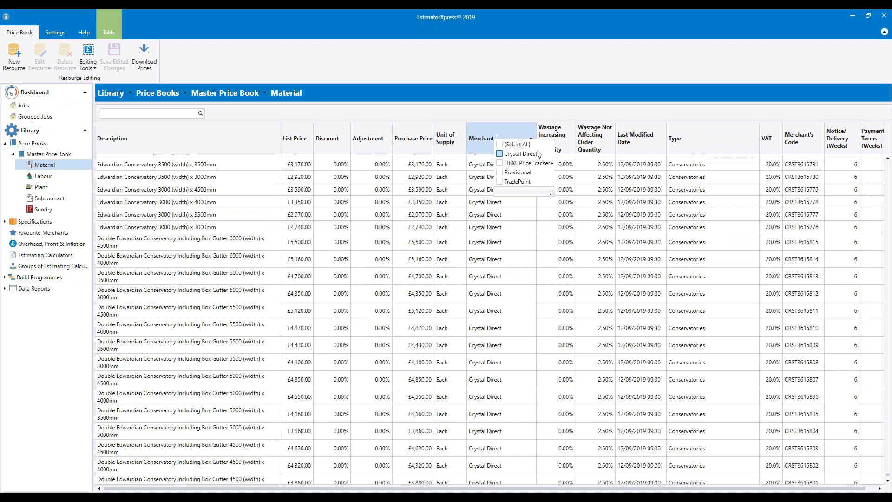
pyautogui.click(500, 164)
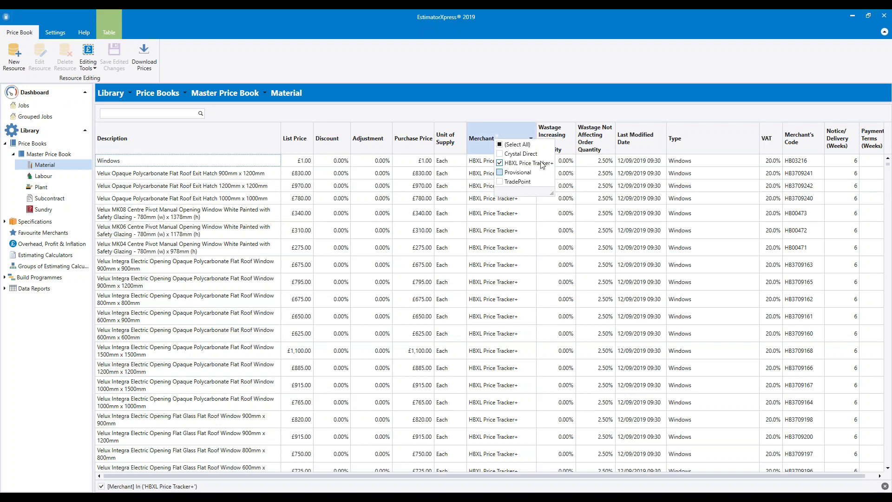
pyautogui.click(499, 144)
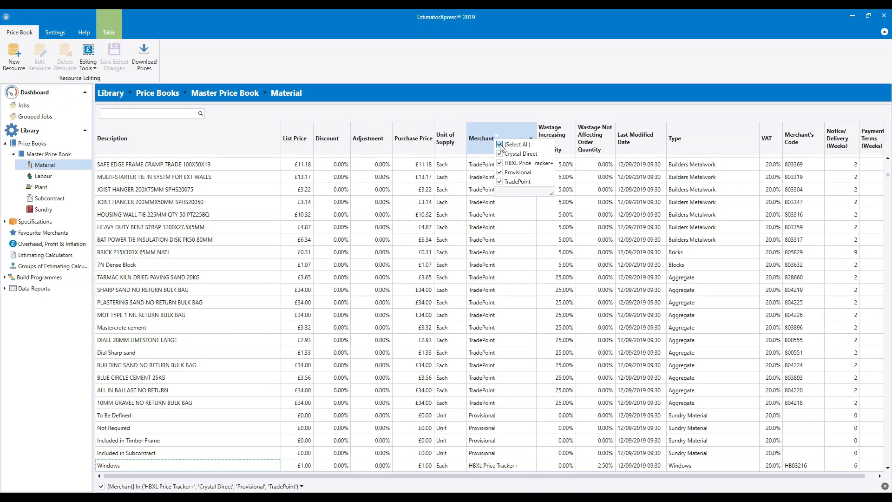
pyautogui.click(500, 145)
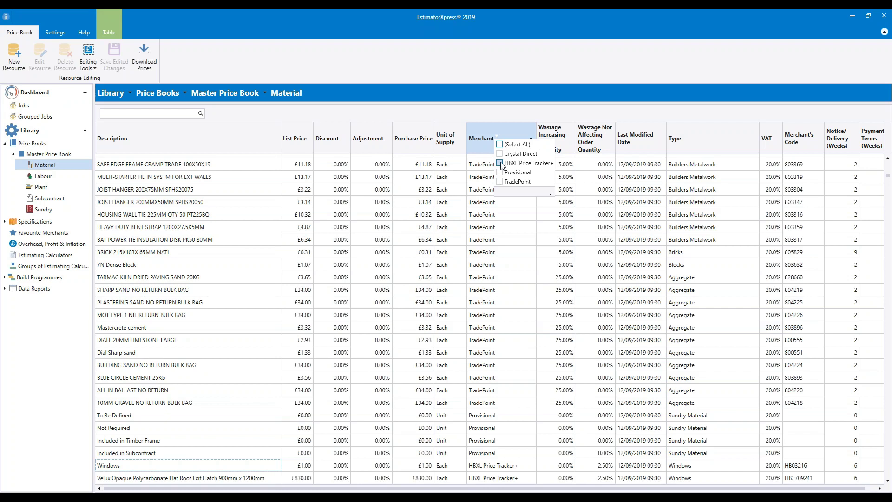
pyautogui.click(500, 163)
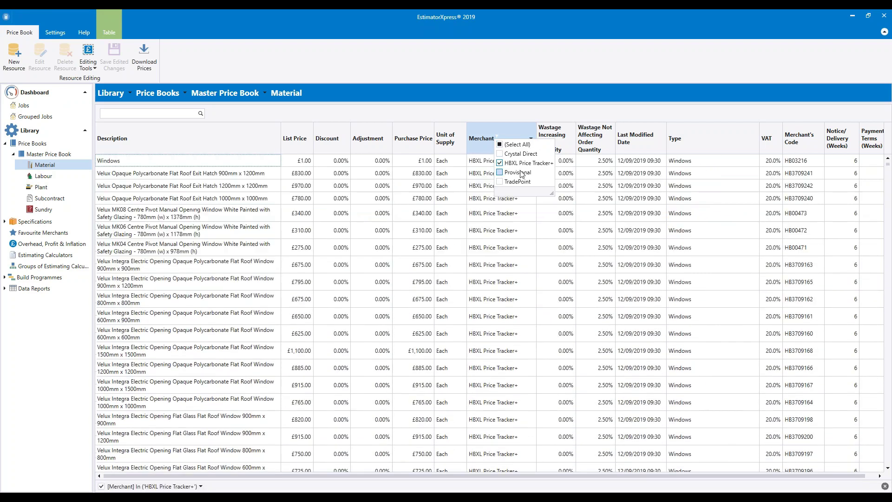
pyautogui.click(603, 72)
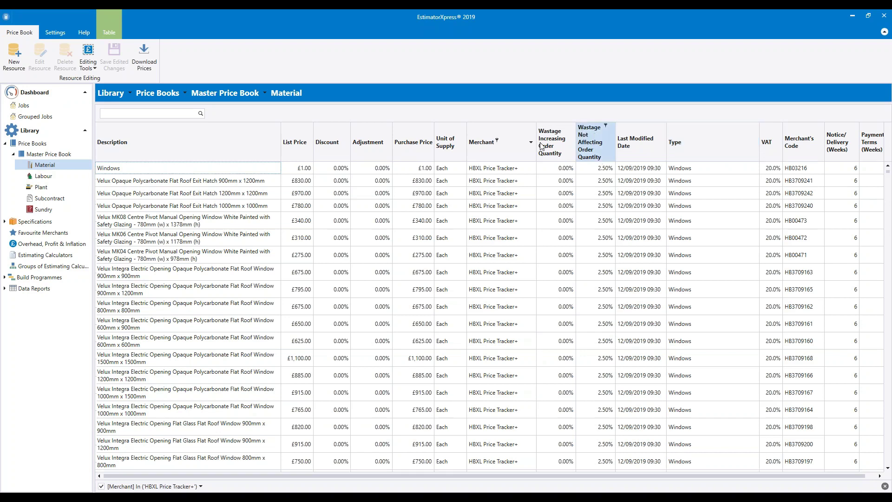
# - Narrow the filtered material list to the Blocks type
pyautogui.click(684, 136)
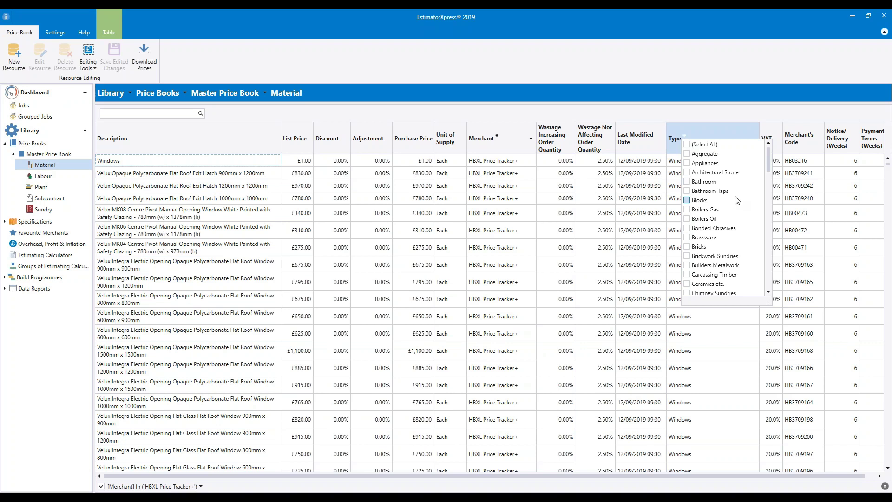
pyautogui.click(687, 200)
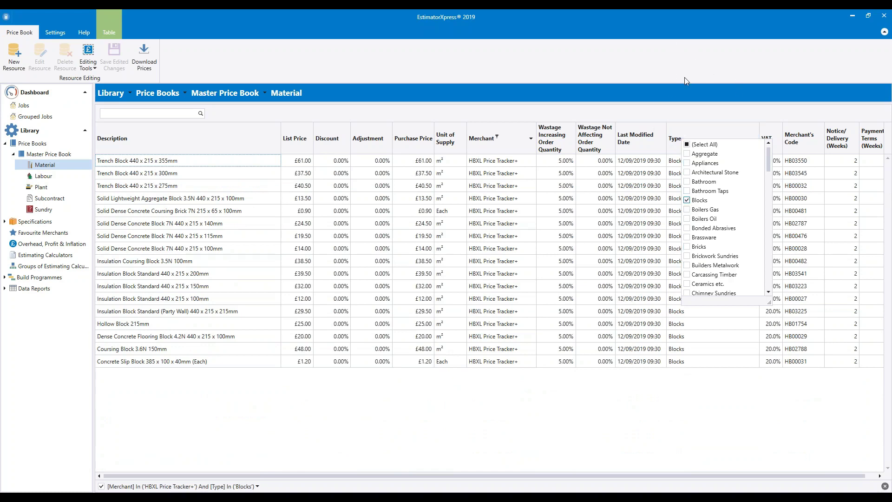
pyautogui.click(708, 79)
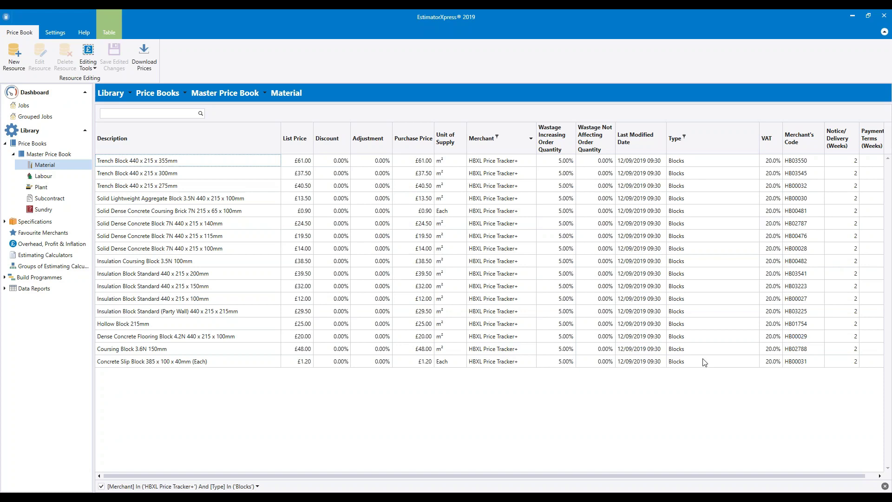
pyautogui.click(684, 139)
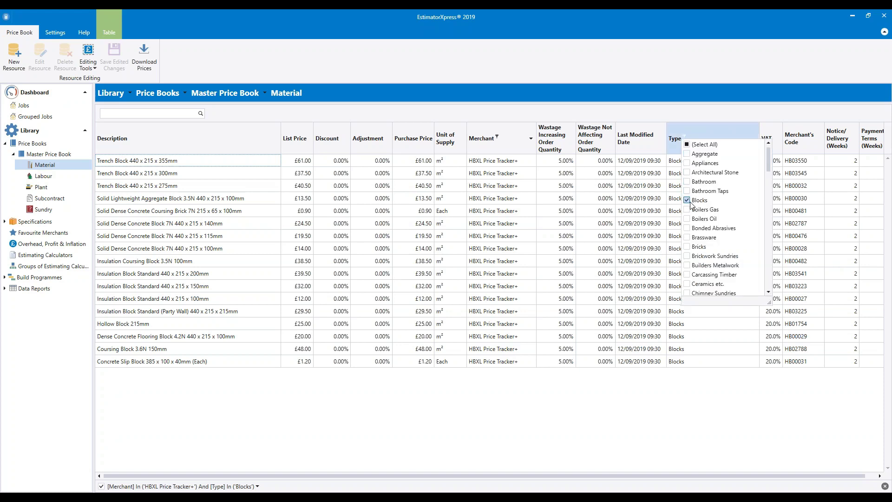
pyautogui.click(730, 57)
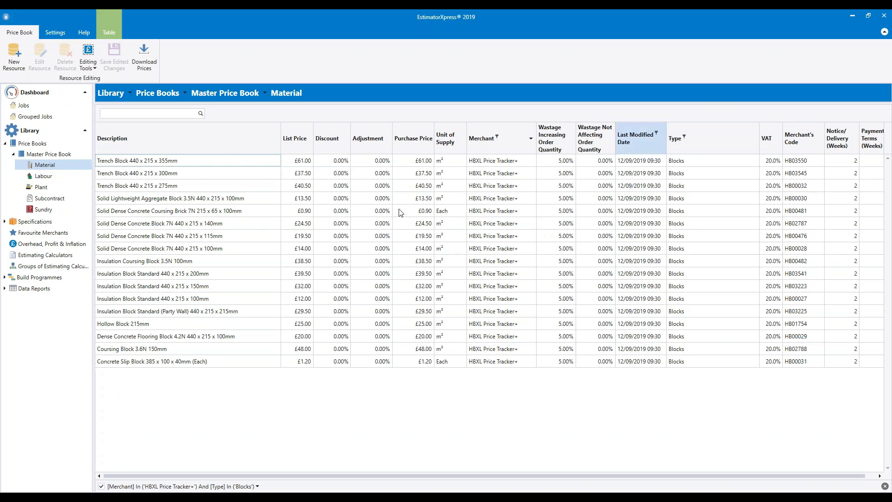
# - Enable price editing for the filtered block materials
pyautogui.click(90, 67)
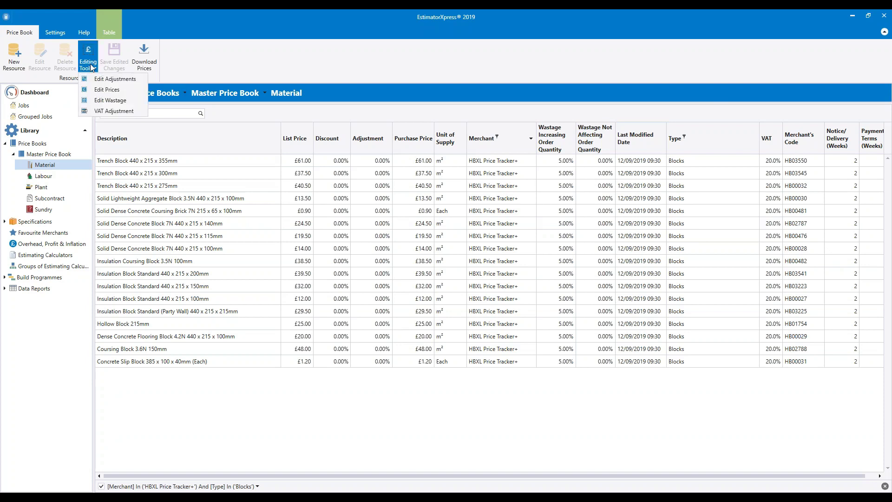
pyautogui.click(122, 91)
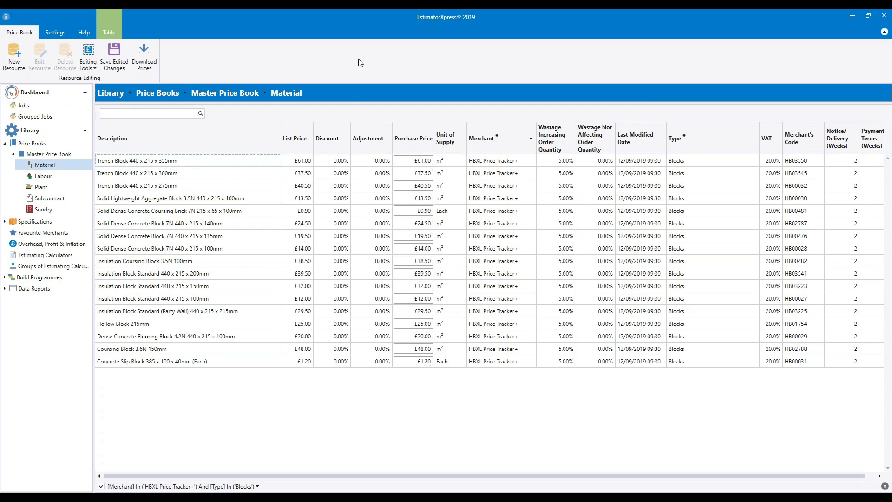
pyautogui.click(94, 70)
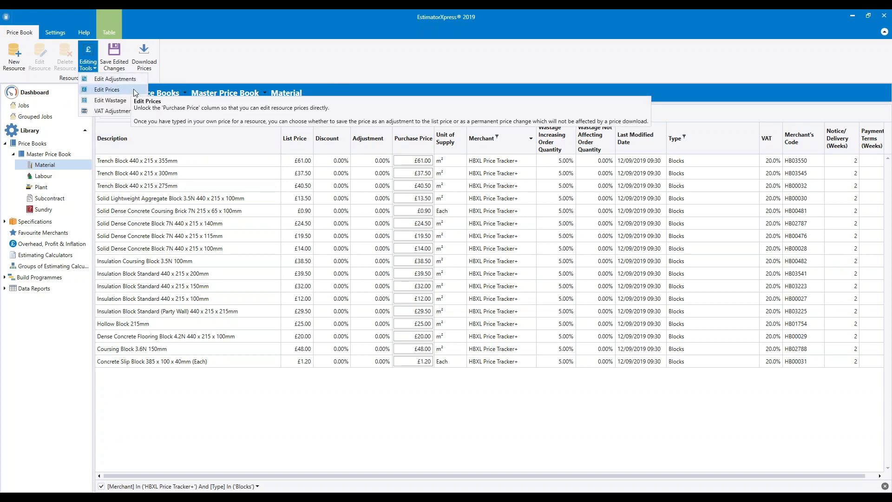
pyautogui.click(441, 84)
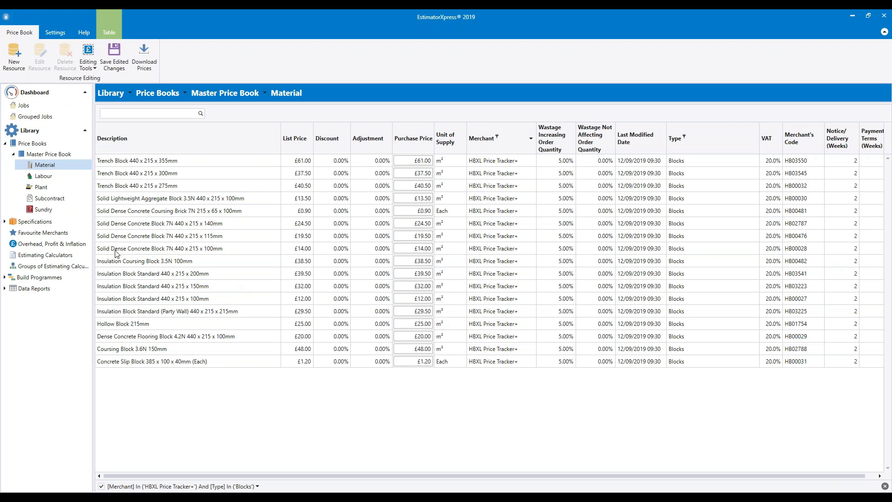
# - Set the purchase price of Solid Dense Concrete Block 7N 440 x 215 x 100mm to £10.50 and save it as an adjustment
pyautogui.click(219, 251)
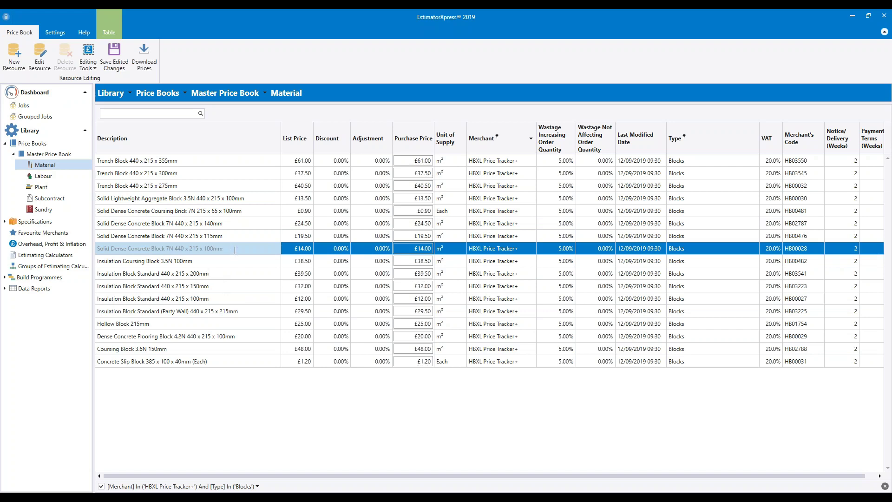
pyautogui.click(259, 237)
pyautogui.click(250, 253)
pyautogui.click(431, 251)
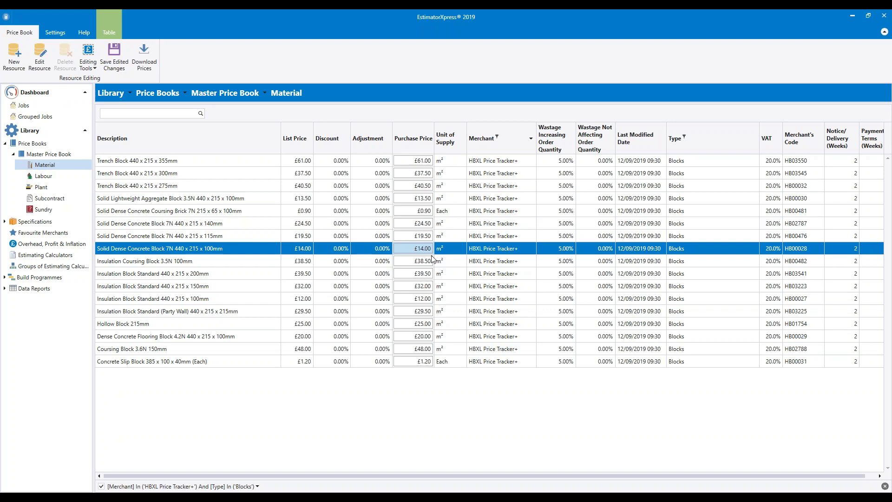
pyautogui.press('BackSpace')
pyautogui.write('0.5')
pyautogui.click(117, 69)
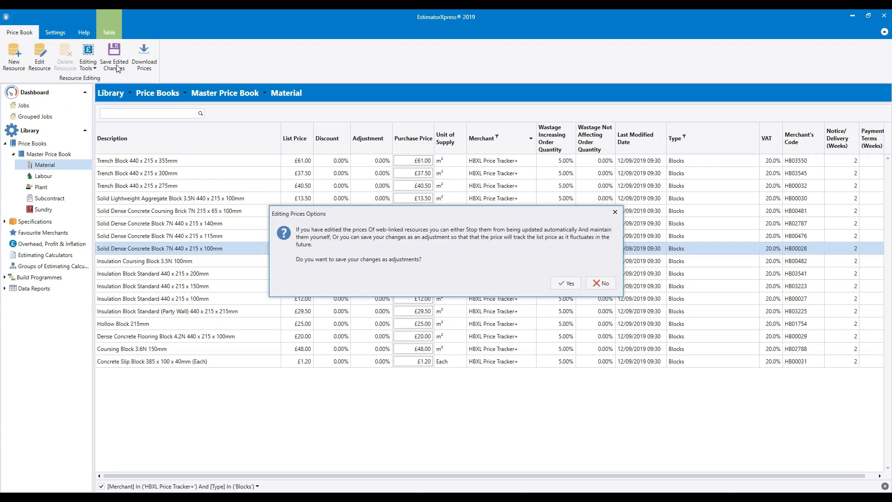
pyautogui.click(567, 284)
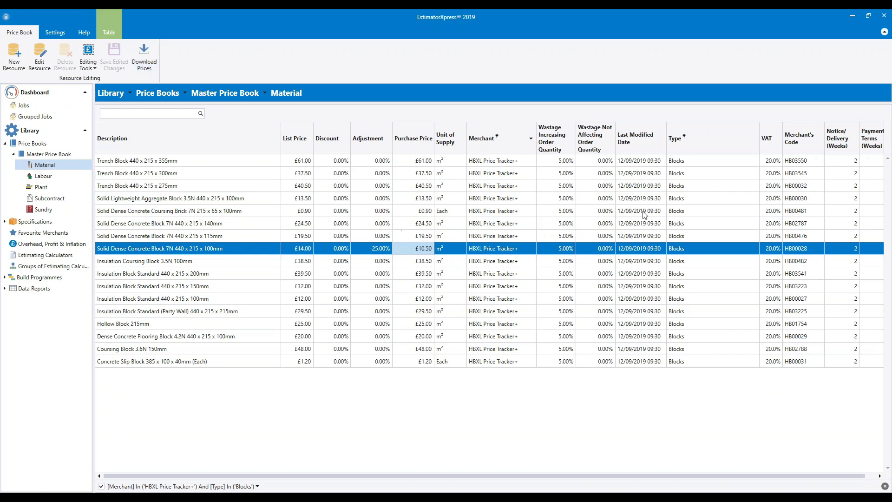
# - Switch the material type filter from Blocks to Aggregate
pyautogui.click(683, 137)
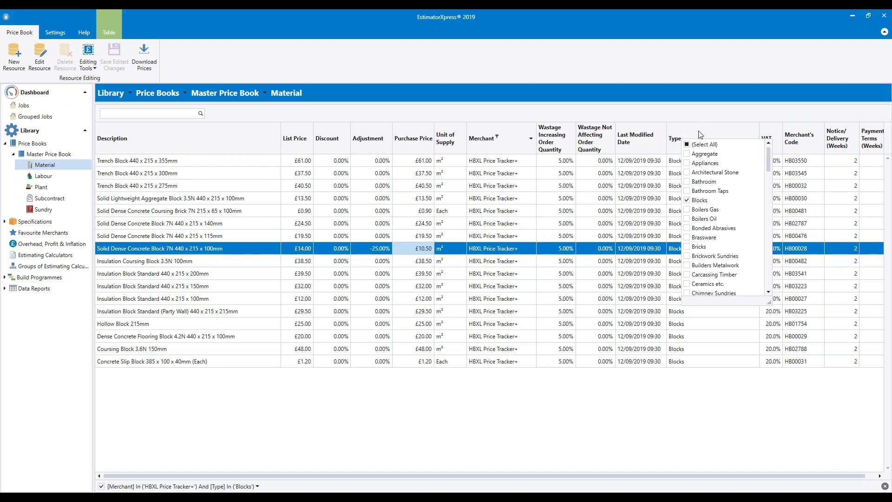
pyautogui.click(687, 154)
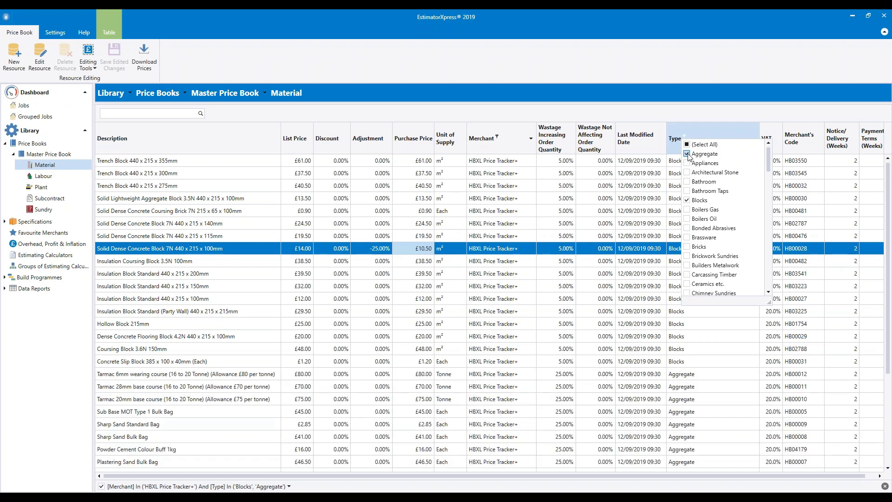
pyautogui.click(687, 201)
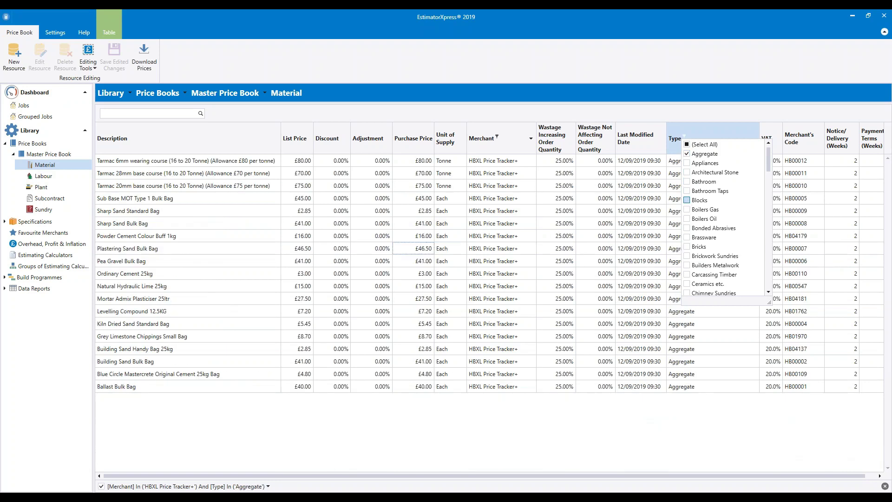
pyautogui.click(719, 83)
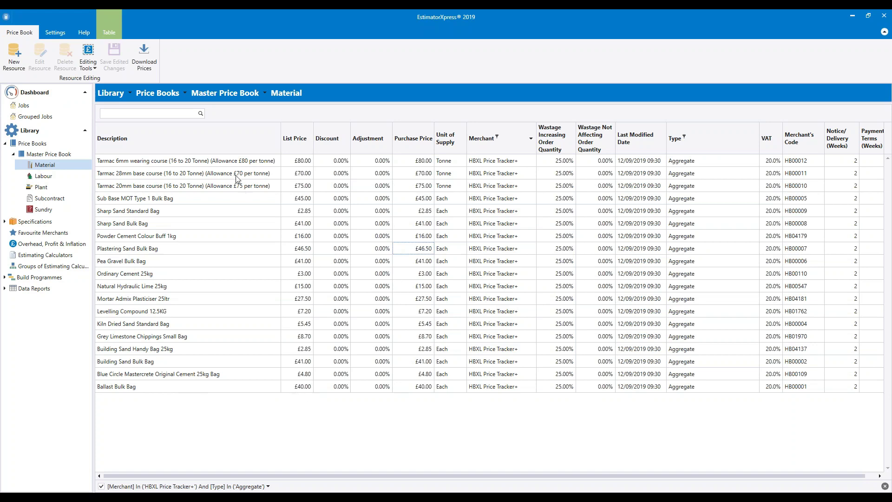
# - Enable price editing for the aggregate materials and sort them by description in ascending order
pyautogui.click(90, 65)
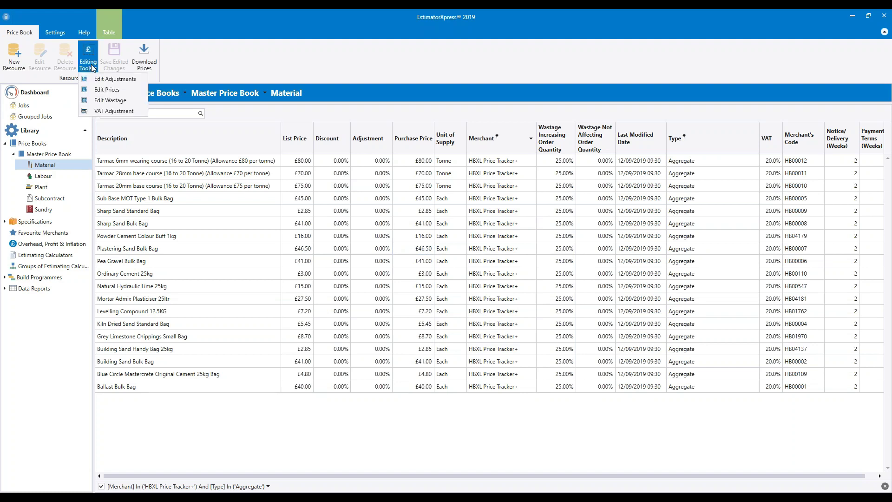
pyautogui.click(125, 93)
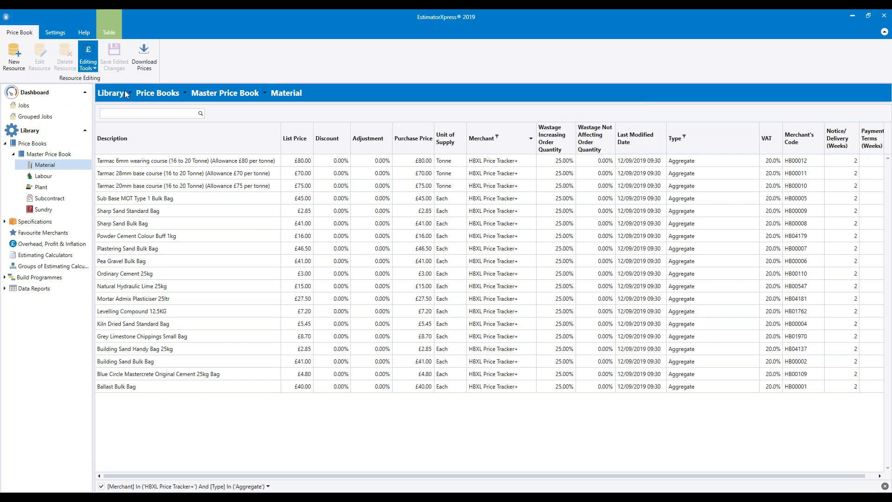
pyautogui.click(88, 62)
pyautogui.click(413, 248)
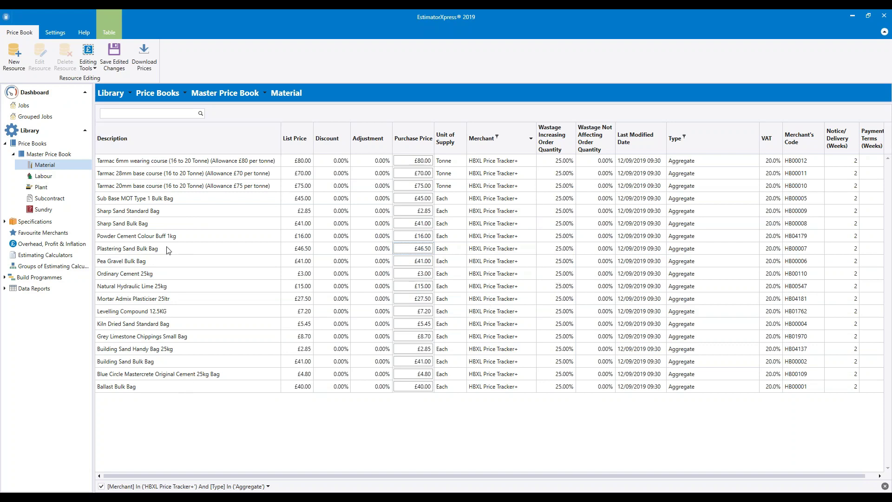
pyautogui.click(187, 137)
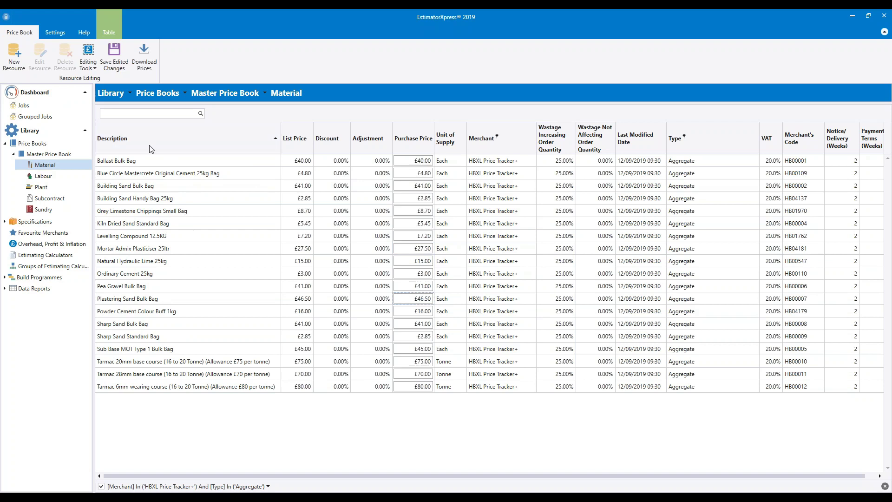
# - Set the purchase prices of Ballast Bulk Bag to £35, Building Sand Bulk Bag to £34 and Building Sand Handy Bag 25kg to £2.50, saving as adjustments
pyautogui.click(421, 163)
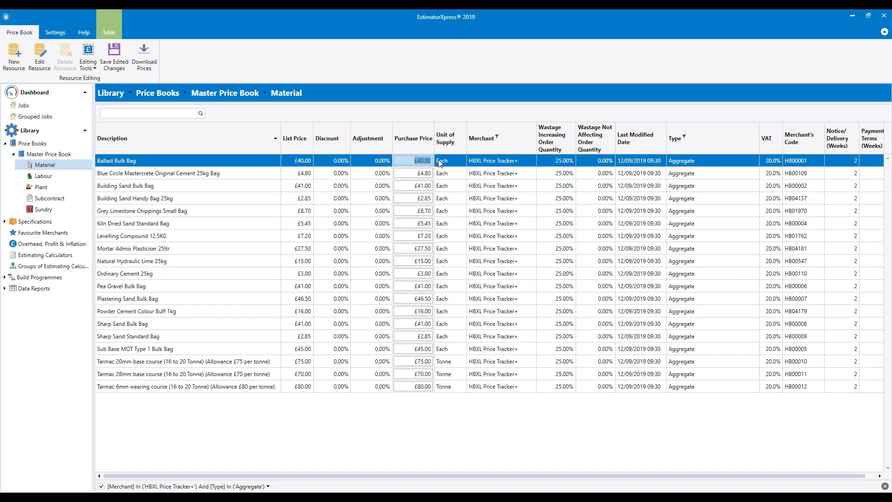
pyautogui.write('35')
pyautogui.click(419, 188)
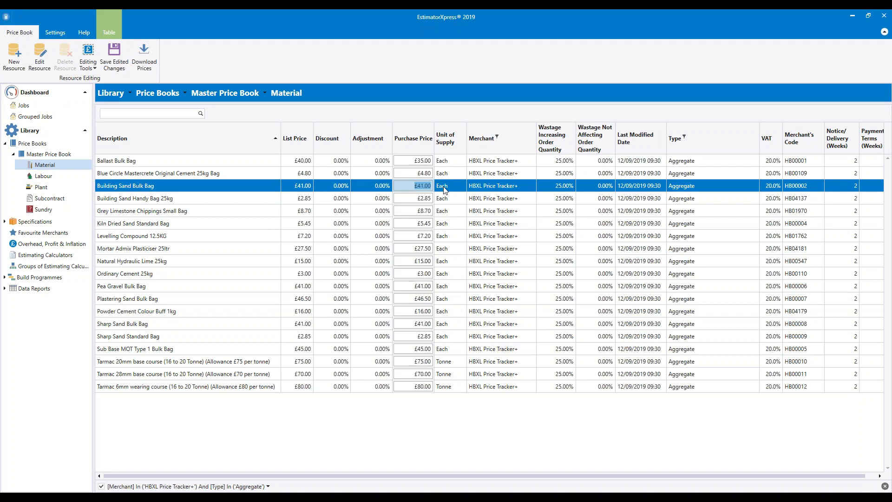
pyautogui.write('34')
pyautogui.click(418, 199)
pyautogui.moveTo(418, 198); pyautogui.dragTo(438, 202)
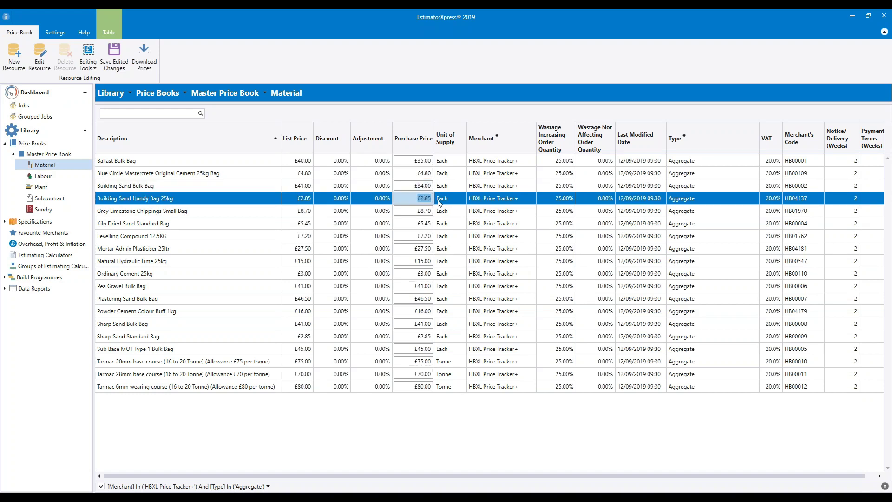
pyautogui.write('2.5')
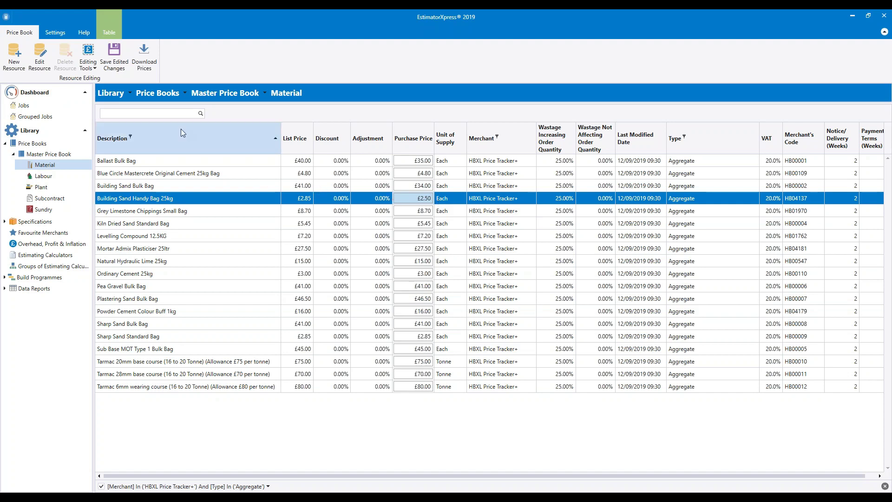
pyautogui.click(116, 65)
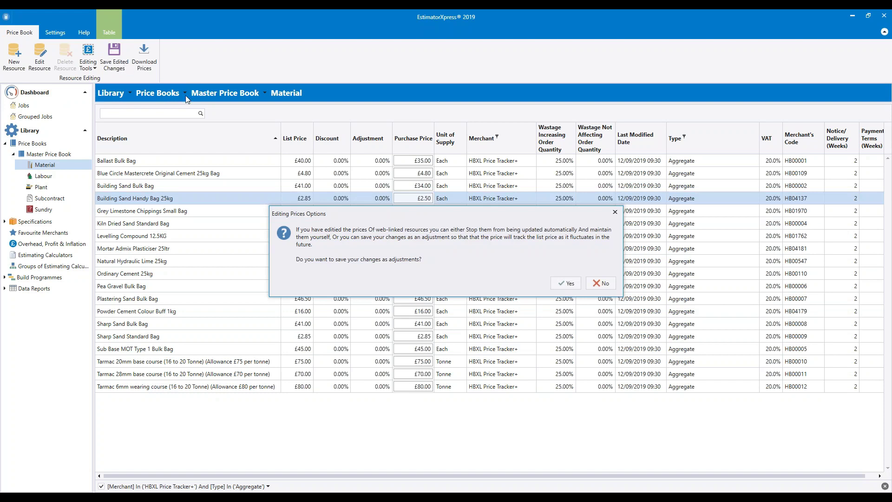
pyautogui.click(568, 284)
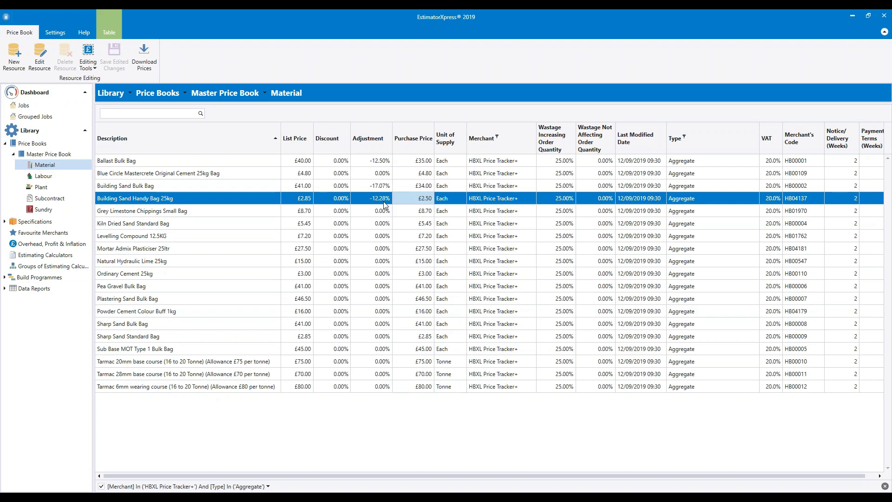
# - Switch the material type filter from Aggregate to Bricks and select the provisional facing bricks with the £0.90 allowance
pyautogui.click(685, 138)
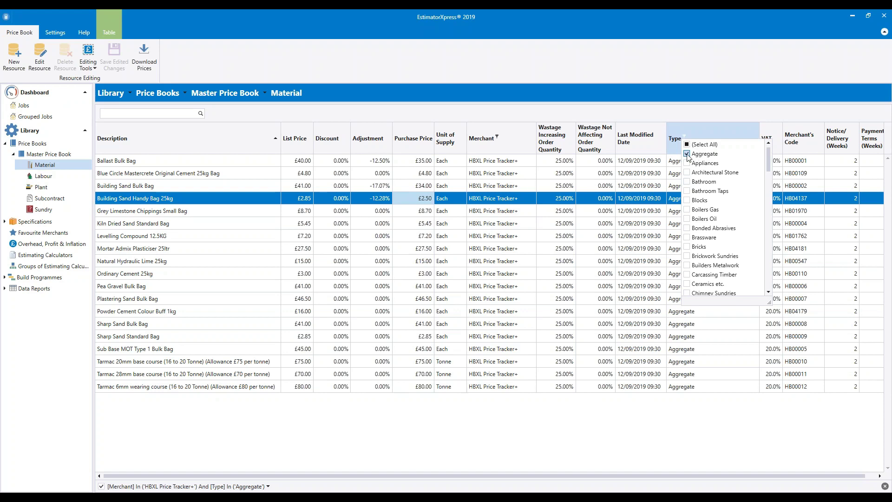
pyautogui.click(687, 154)
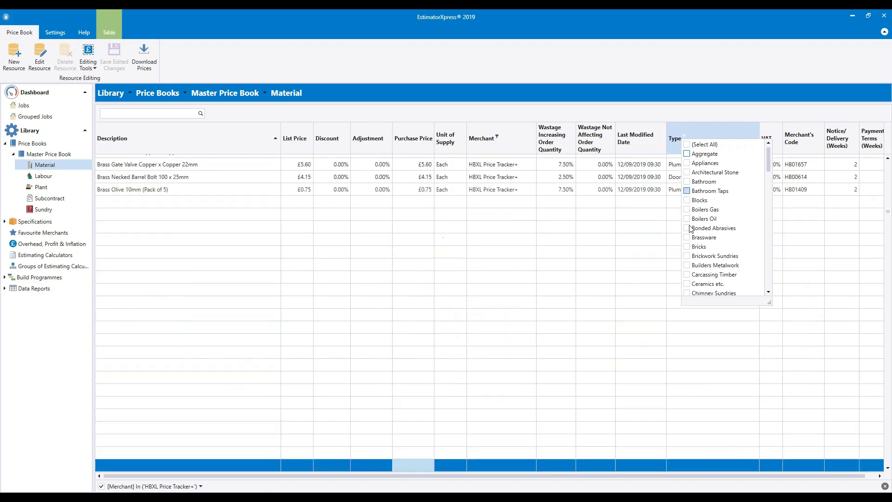
pyautogui.click(686, 247)
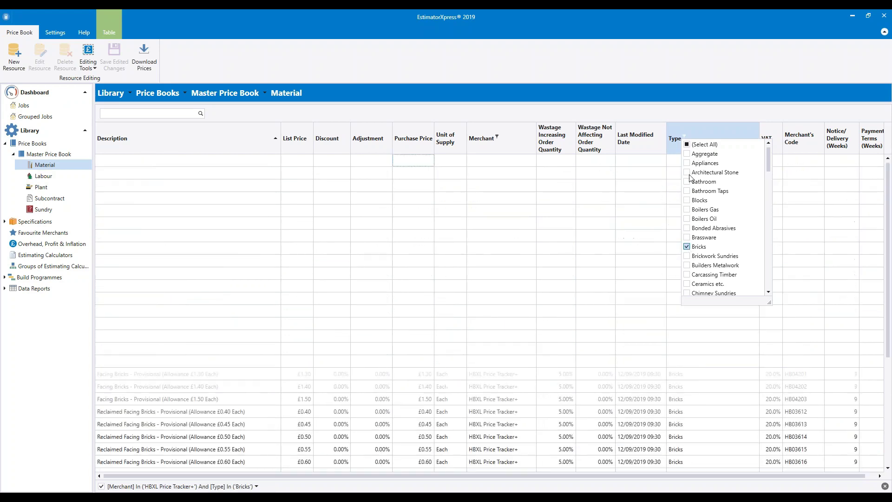
pyautogui.click(639, 63)
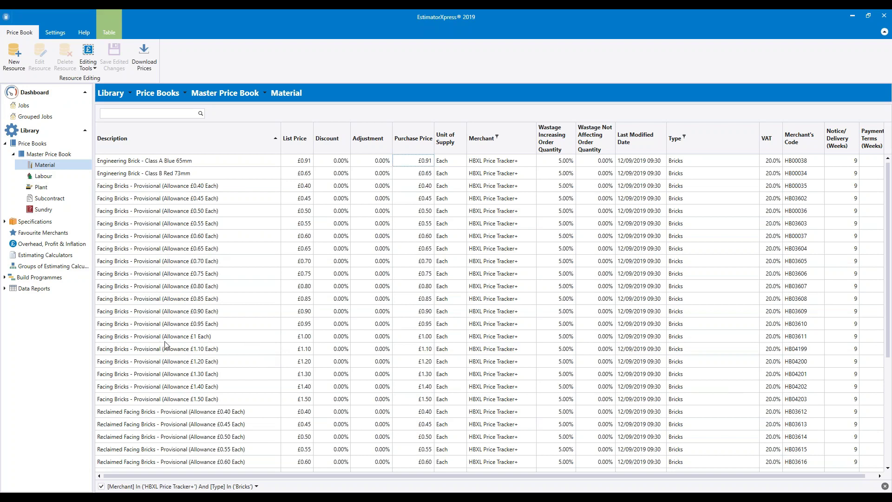
pyautogui.scroll(-5, 237, 328)
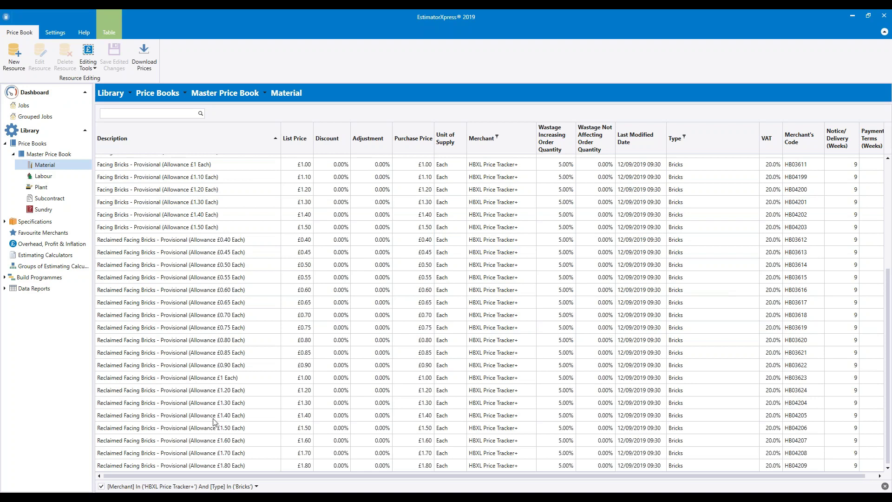
pyautogui.scroll(3, 252, 358)
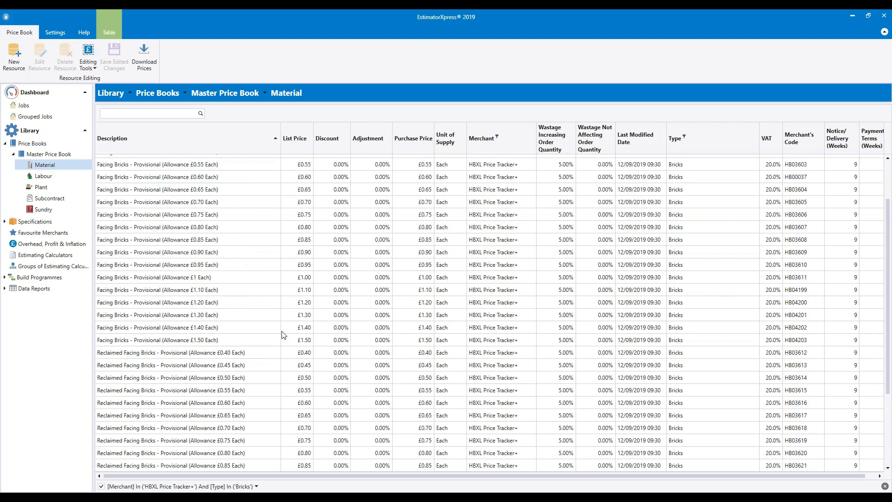
pyautogui.click(205, 253)
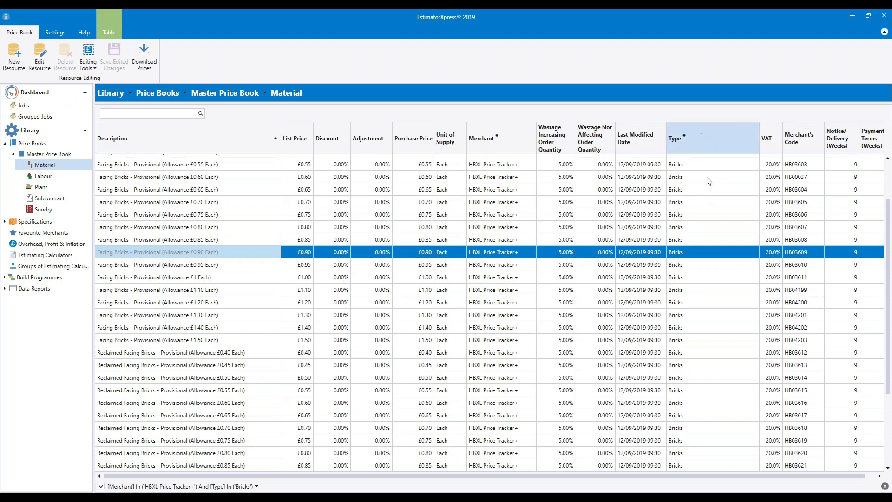
# - Switch the material type filter from Bricks to Insulation
pyautogui.click(685, 138)
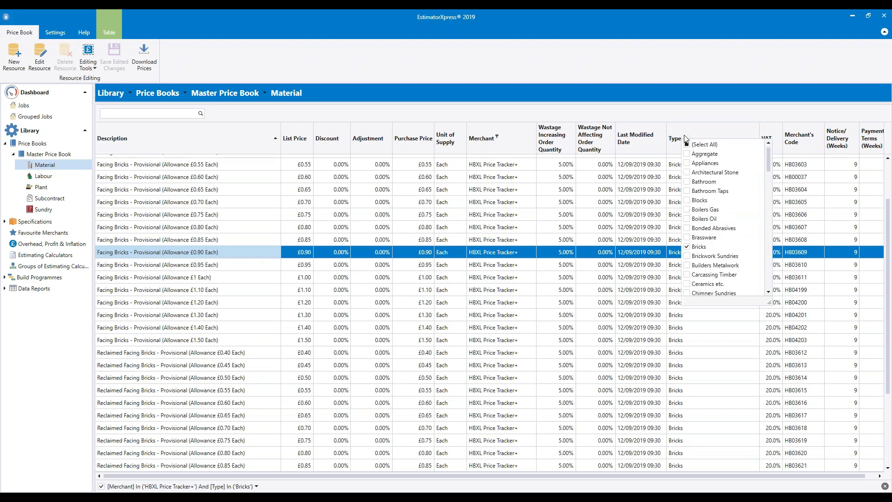
pyautogui.click(686, 246)
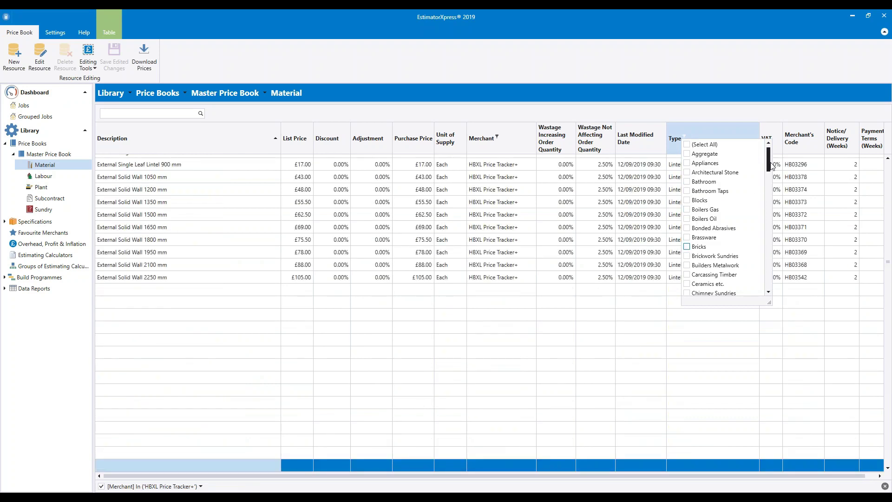
pyautogui.moveTo(769, 165); pyautogui.dragTo(767, 195)
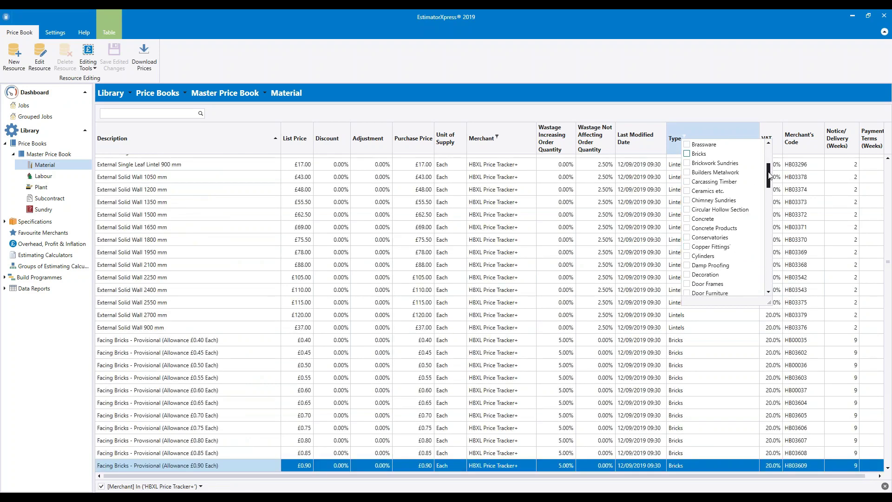
pyautogui.scroll(-4, 723, 202)
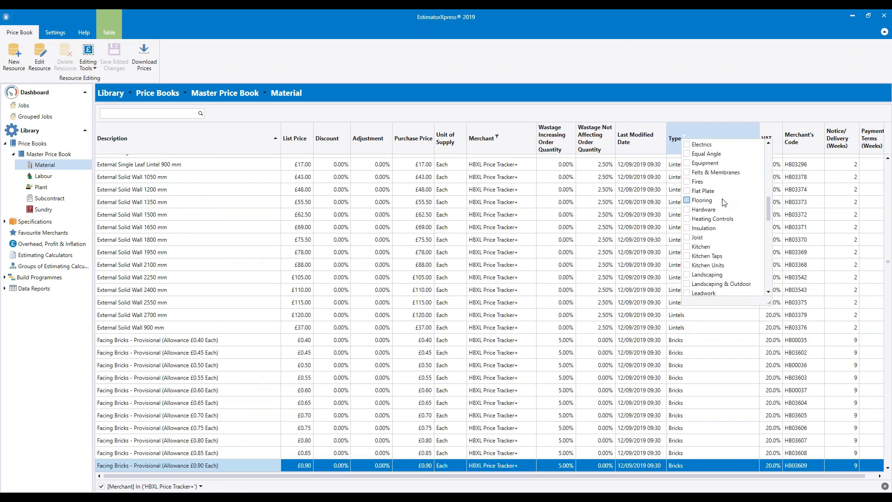
pyautogui.scroll(-3, 723, 202)
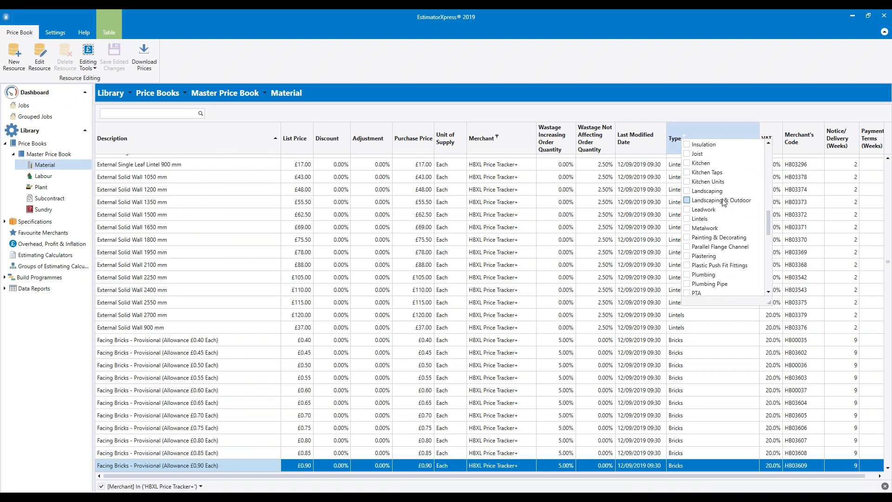
pyautogui.scroll(1, 723, 202)
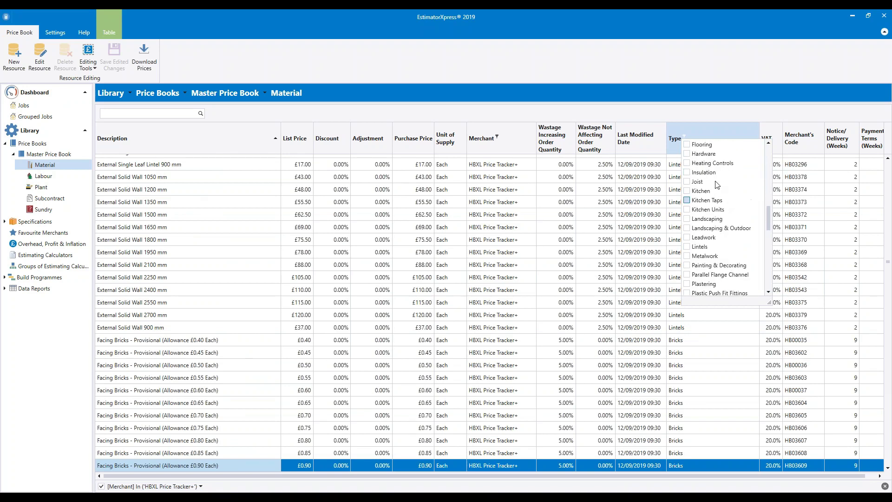
pyautogui.click(687, 172)
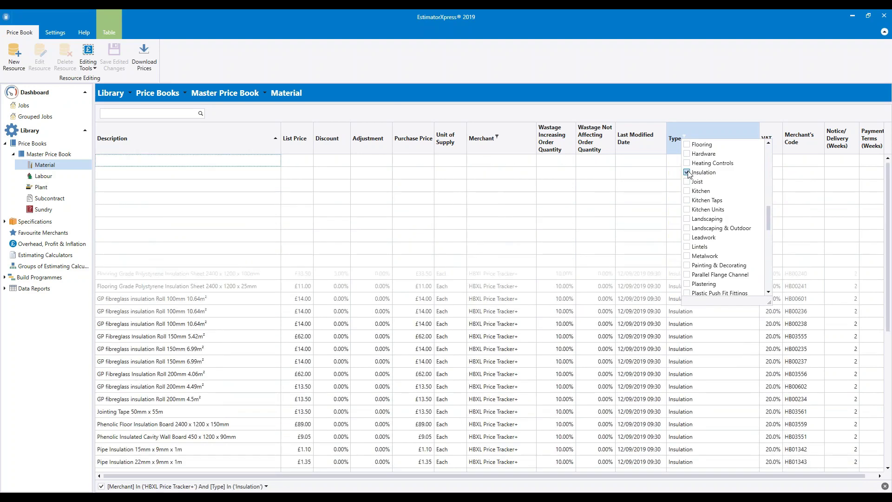
pyautogui.click(618, 75)
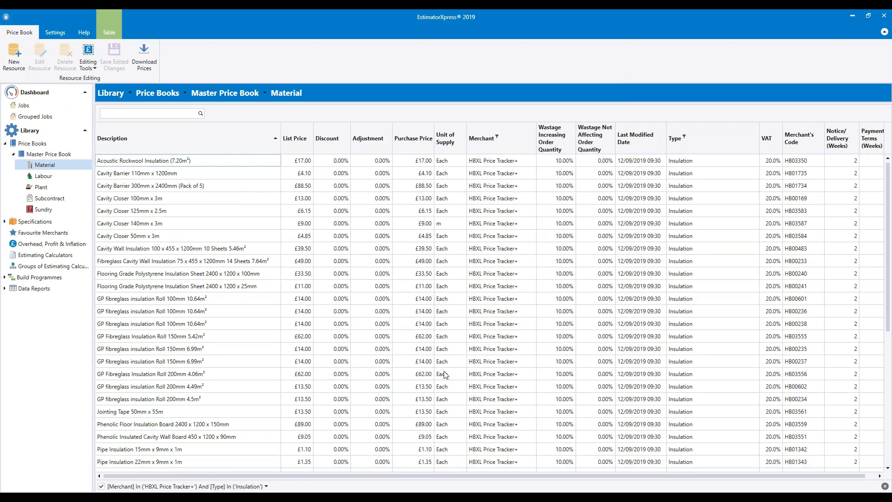
# - Start a new resource based on the Polyisocyanurate Insulation Board 2400 x 1200 x 100mm with merchant's code HB01772
pyautogui.scroll(-3, 509, 367)
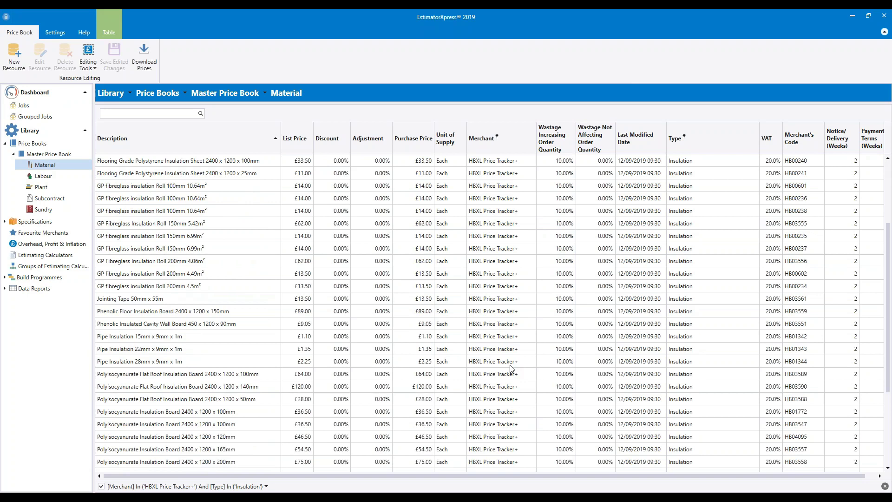
pyautogui.scroll(-4, 510, 368)
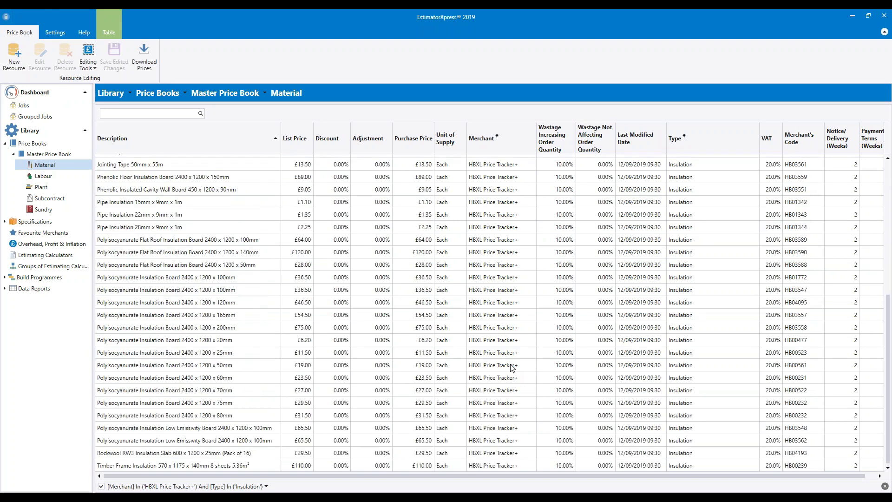
pyautogui.scroll(7, 484, 357)
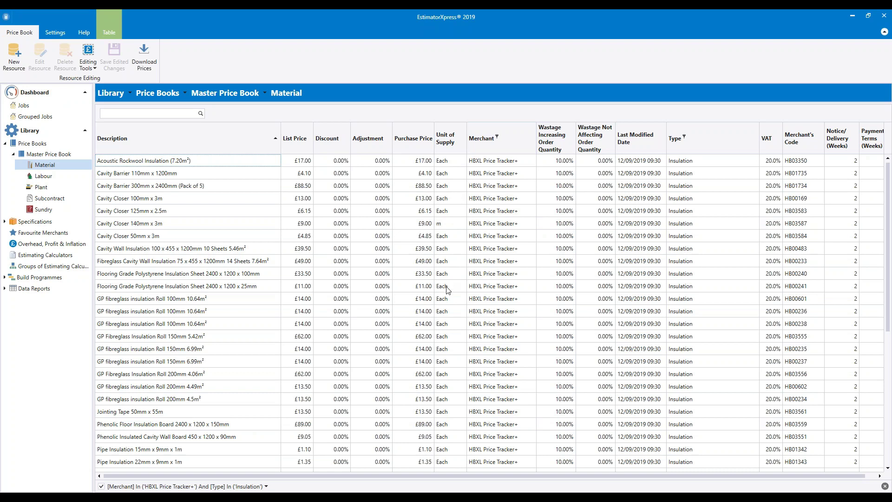
pyautogui.scroll(-6, 447, 296)
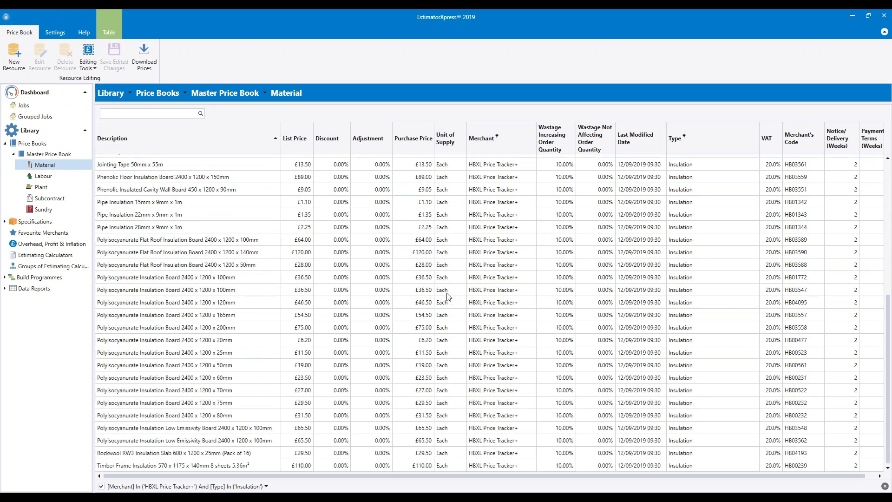
pyautogui.click(137, 278)
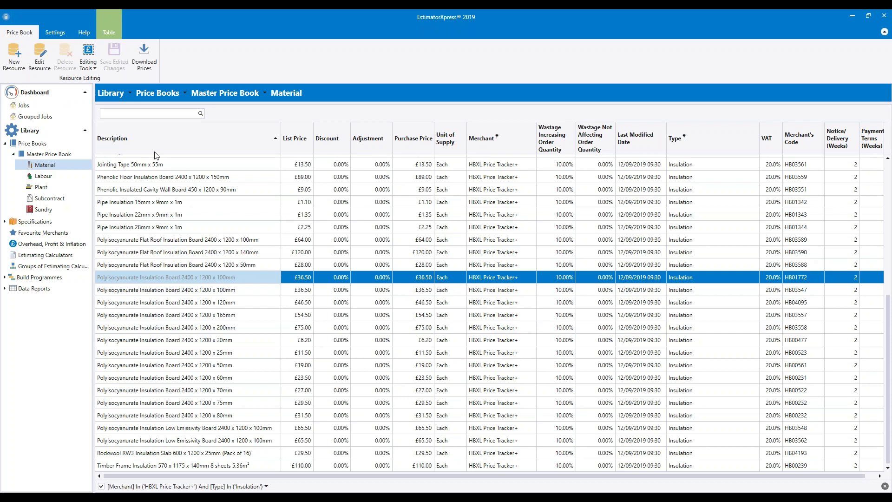
pyautogui.click(12, 61)
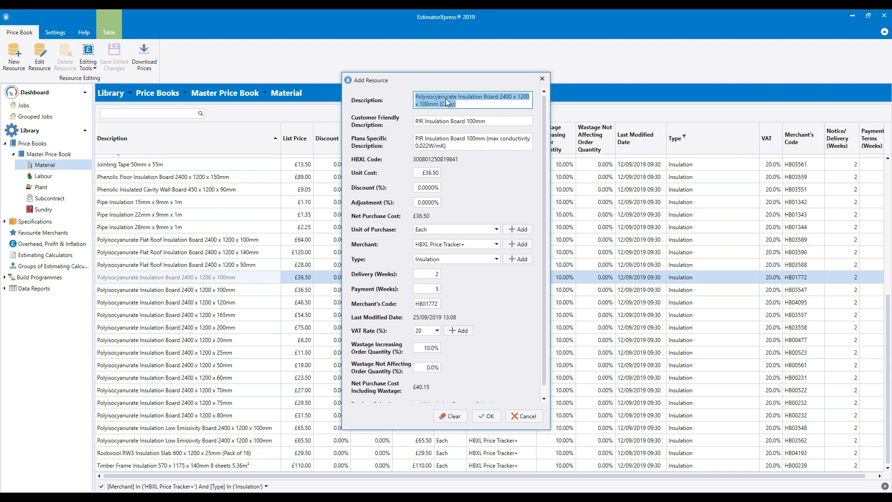
# - Replace the new resource's description with "Sheeps Wool 4m x 380mm x 100mm"
pyautogui.press('BackSpace')
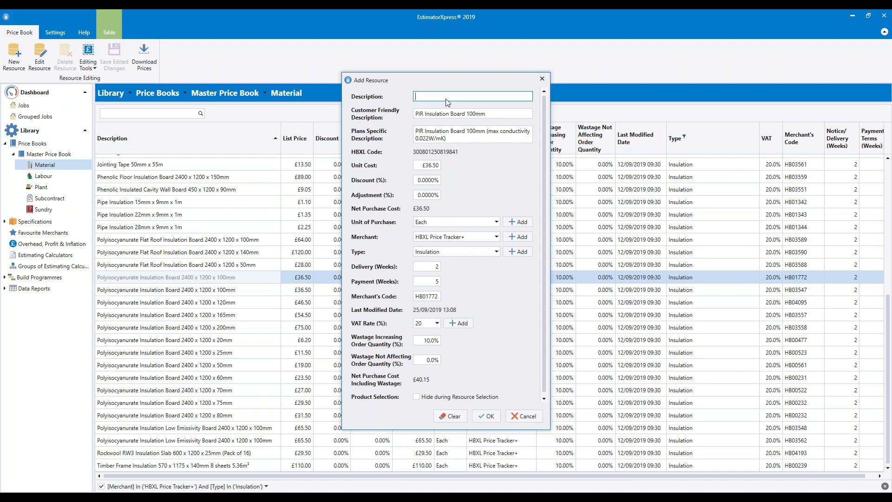
pyautogui.write('Sheeps Woo')
pyautogui.write('4m')
pyautogui.press('BackSpace')
pyautogui.press('BackSpace')
pyautogui.press('BackSpace')
pyautogui.write('4m 380mm x 100mmx')
pyautogui.click(518, 96)
# - Copy "Sheeps Wool" from the description and use it to replace the customer friendly description
pyautogui.moveTo(448, 96); pyautogui.dragTo(408, 99)
pyautogui.hotkey('ctrl', 'c')
pyautogui.click(448, 97)
pyautogui.moveTo(494, 113); pyautogui.dragTo(403, 113)
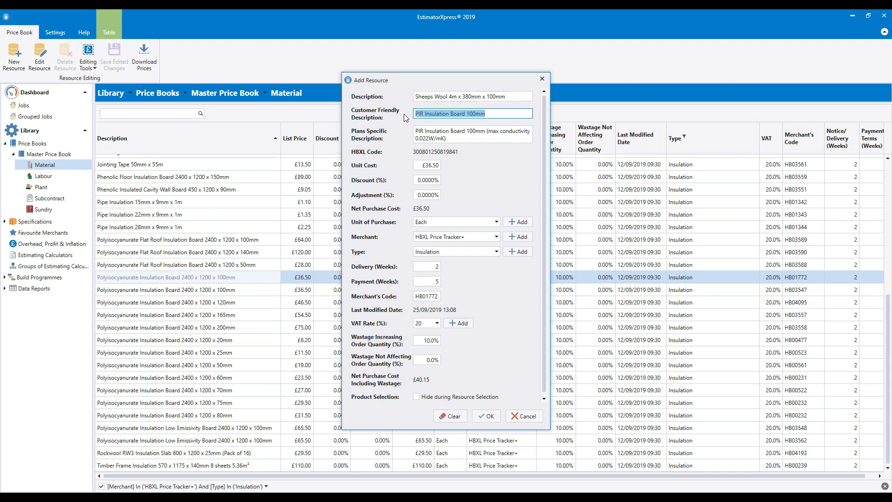
pyautogui.hotkey('ctrl', 'v')
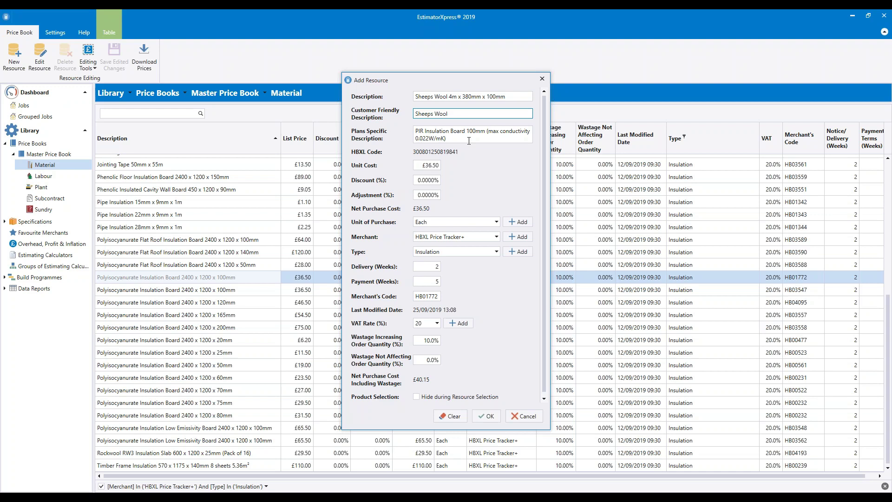
# - Copy the full description "Sheeps Wool 4m x 380mm x 100mm" over the existing plans specific description
pyautogui.moveTo(513, 97); pyautogui.dragTo(409, 101)
pyautogui.hotkey('ctrl', 'c')
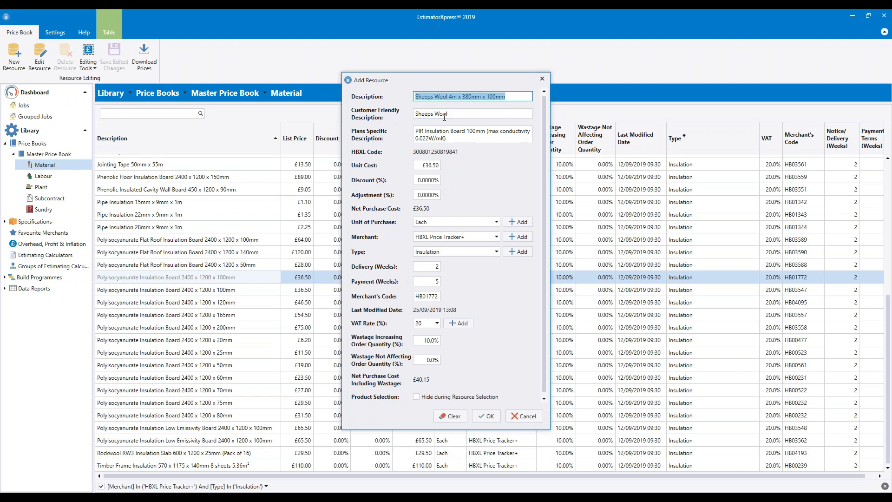
pyautogui.moveTo(452, 140); pyautogui.dragTo(420, 131)
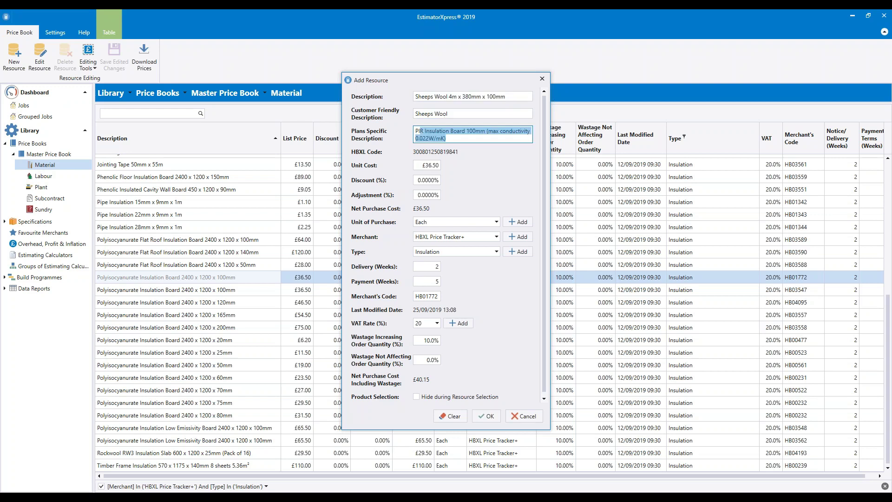
pyautogui.hotkey('ctrl', 'v')
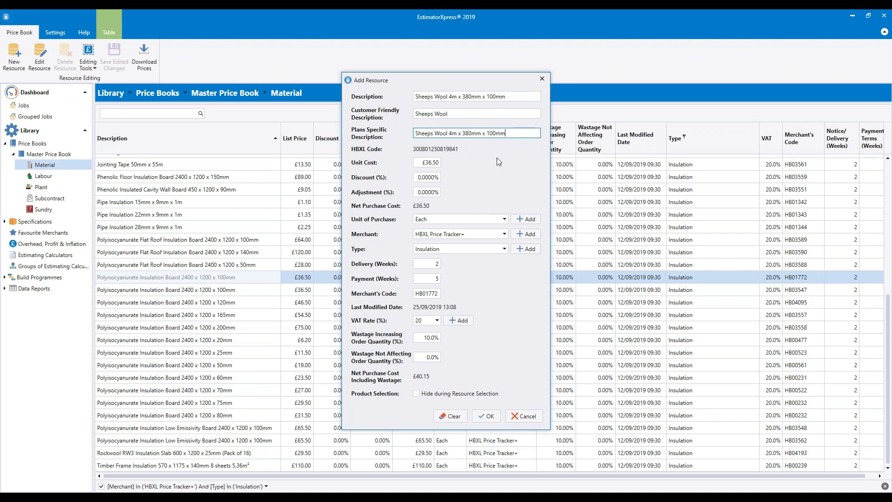
# - Set the new sheep's wool resource's unit cost to £47.50
pyautogui.click(434, 163)
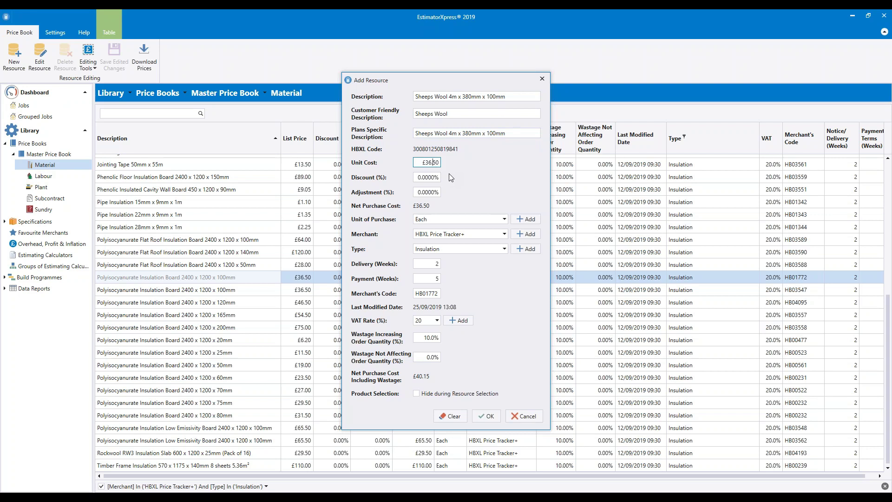
pyautogui.press('BackSpace')
pyautogui.press('BackSpace')
pyautogui.write('47')
# - Change the new resource's unit of purchase to Roll
pyautogui.click(504, 219)
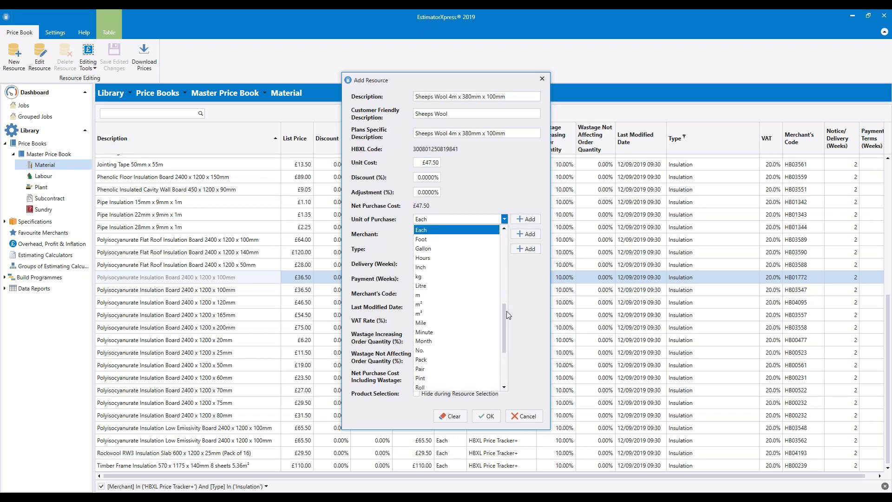
pyautogui.click(499, 182)
pyautogui.click(504, 219)
pyautogui.scroll(-1, 506, 317)
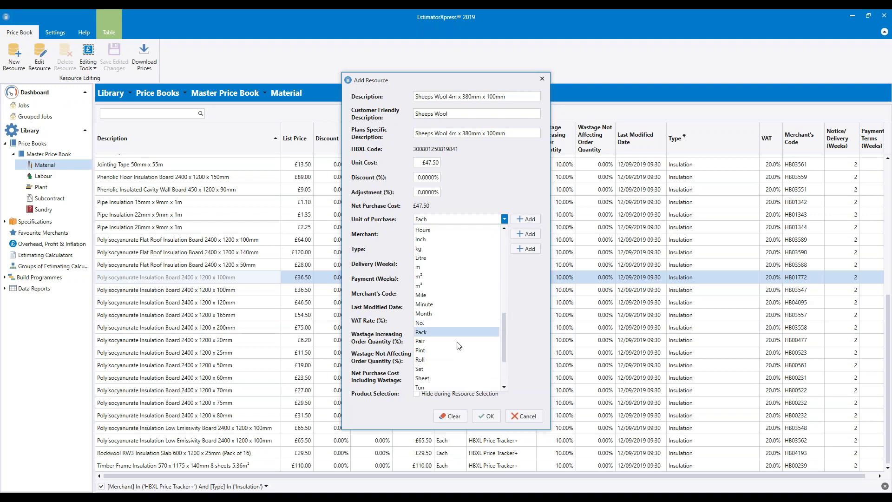
pyautogui.click(431, 359)
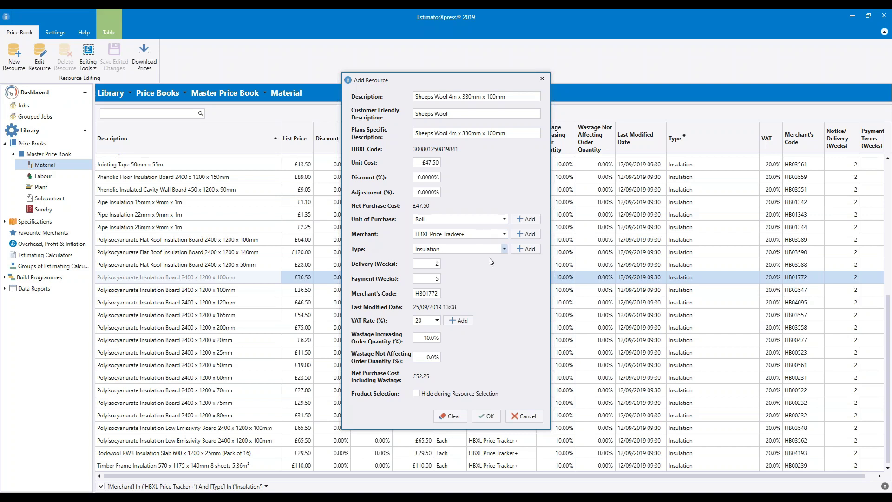
# - Keep the Insulation type, set the delivery period to 4 weeks, and save the new sheep's wool resource
pyautogui.click(504, 249)
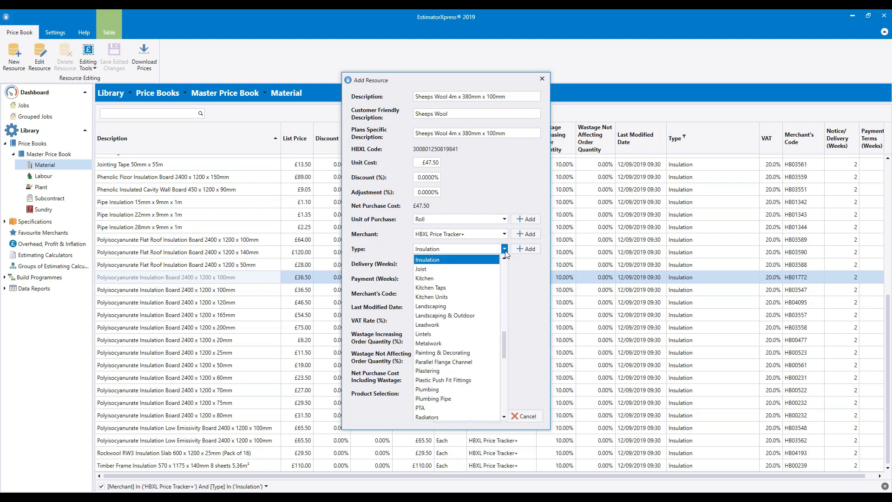
pyautogui.click(528, 278)
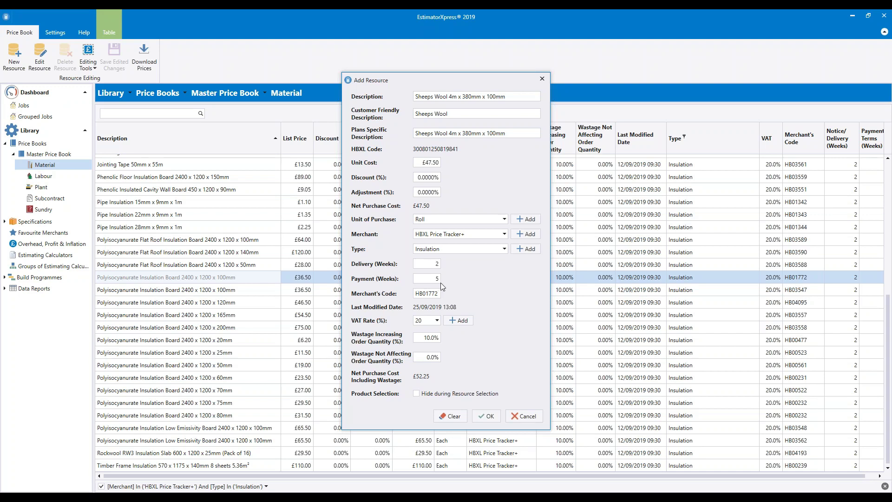
pyautogui.click(440, 264)
pyautogui.click(434, 279)
pyautogui.click(484, 417)
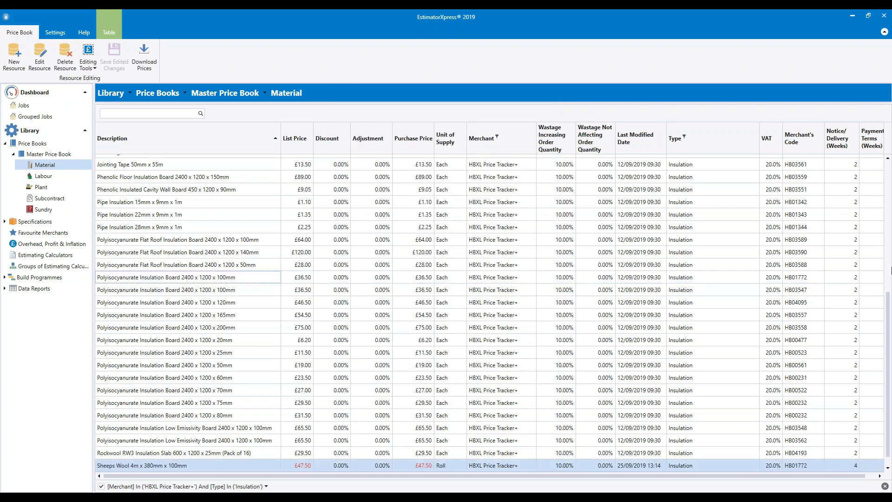
# - Change the material list's type filter from Insulation to "Ceramics etc." only
pyautogui.click(887, 467)
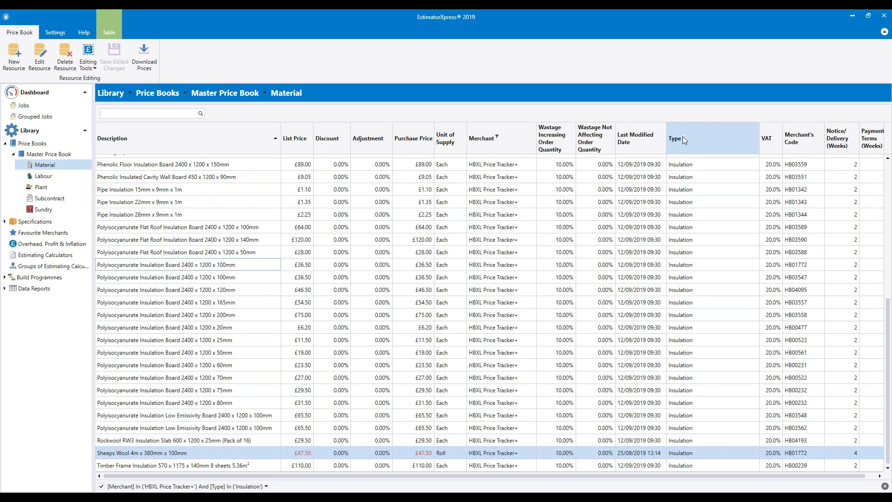
pyautogui.click(683, 139)
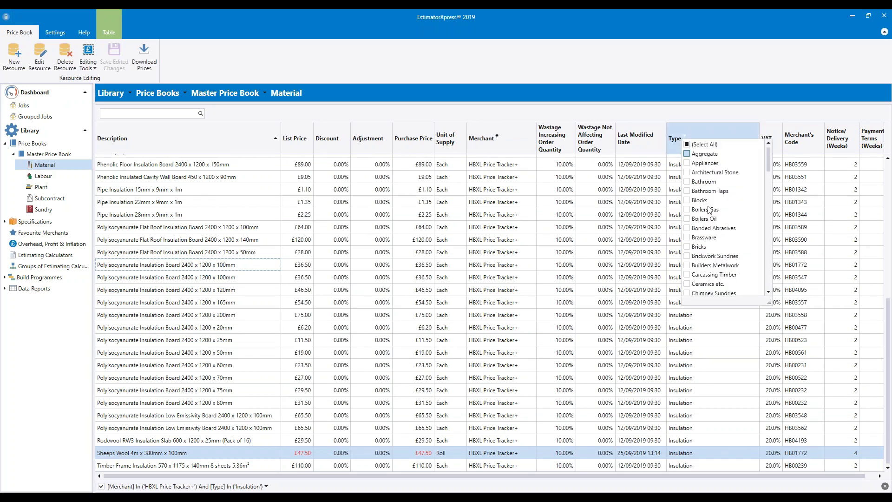
pyautogui.click(687, 284)
pyautogui.moveTo(767, 162); pyautogui.dragTo(763, 266)
pyautogui.scroll(10, 736, 200)
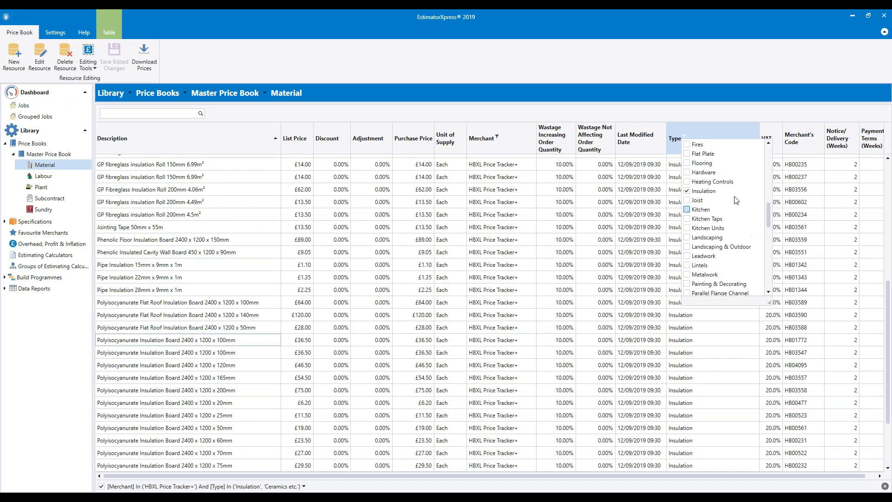
pyautogui.click(687, 191)
pyautogui.moveTo(769, 215); pyautogui.dragTo(775, 163)
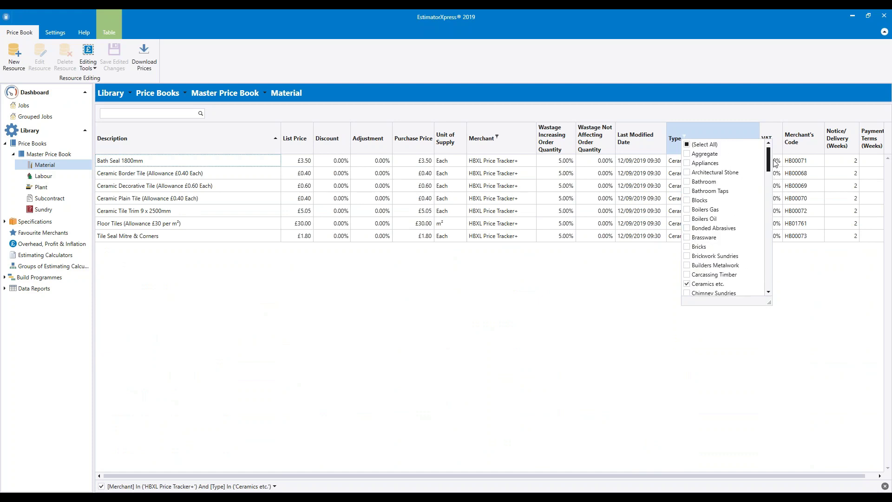
pyautogui.click(449, 324)
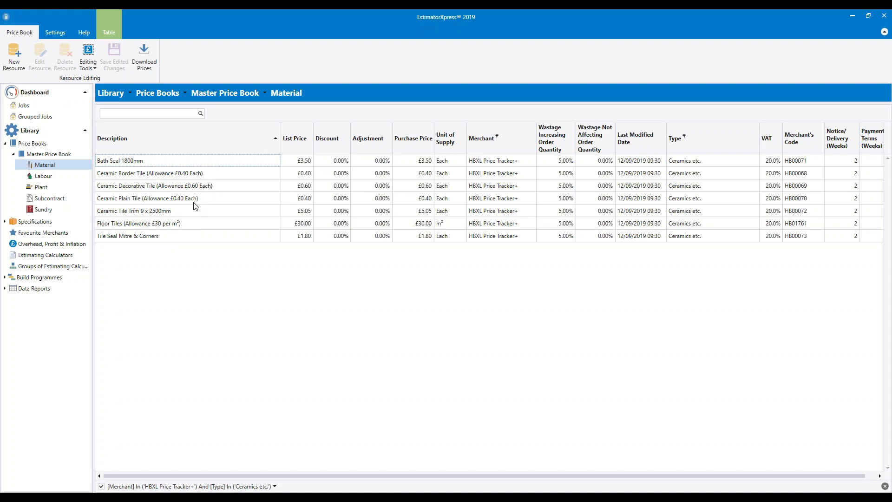
# - Start a new resource based on "Floor Tiles (Allowance £30 per m²)"
pyautogui.click(206, 174)
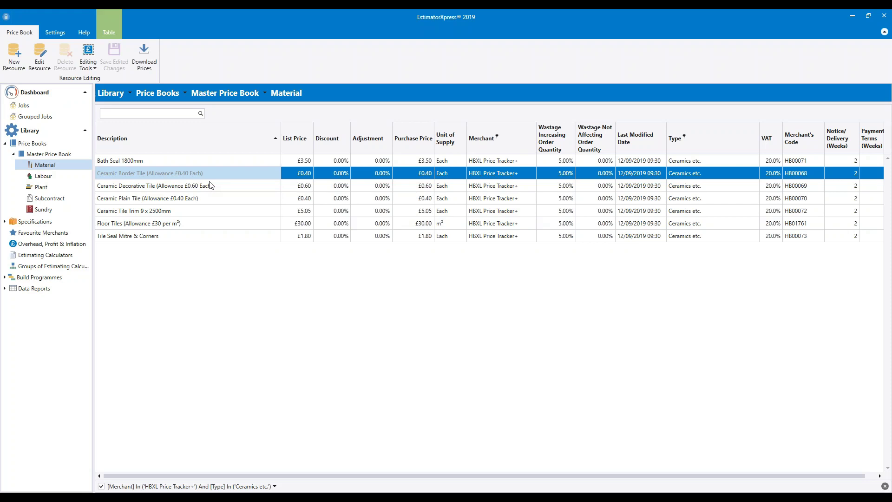
pyautogui.click(172, 223)
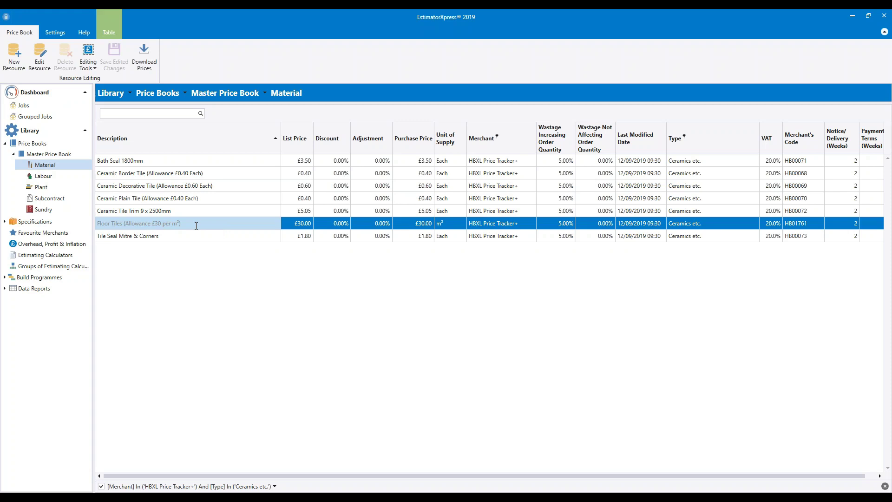
pyautogui.click(17, 69)
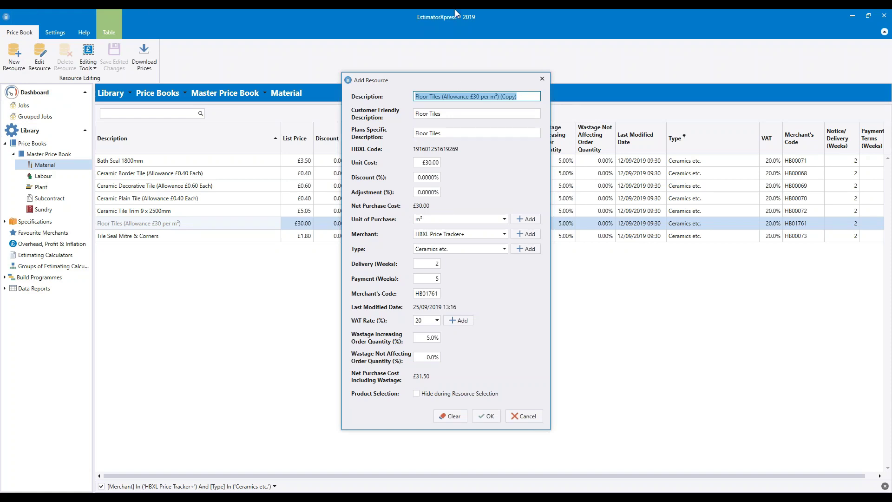
# - Change the new resource's description to "Quarry Floor Tiles (Allowance £87 per m²)"
pyautogui.click(416, 97)
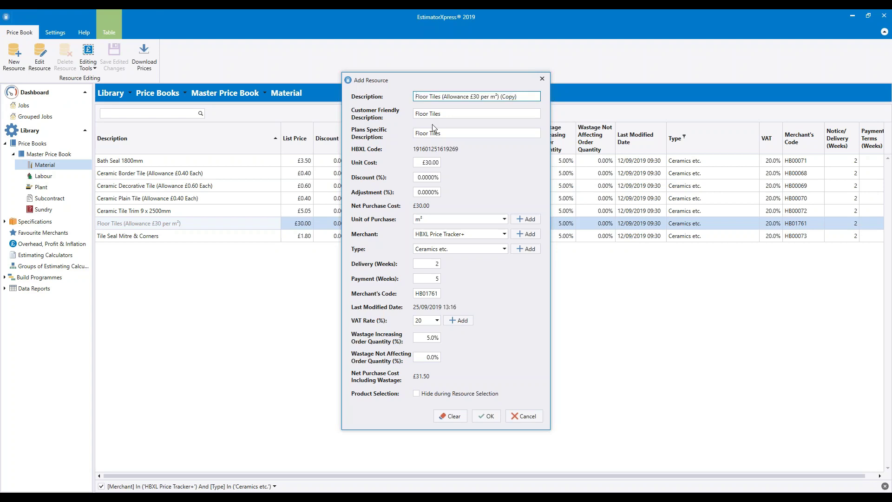
pyautogui.write('Quarry')
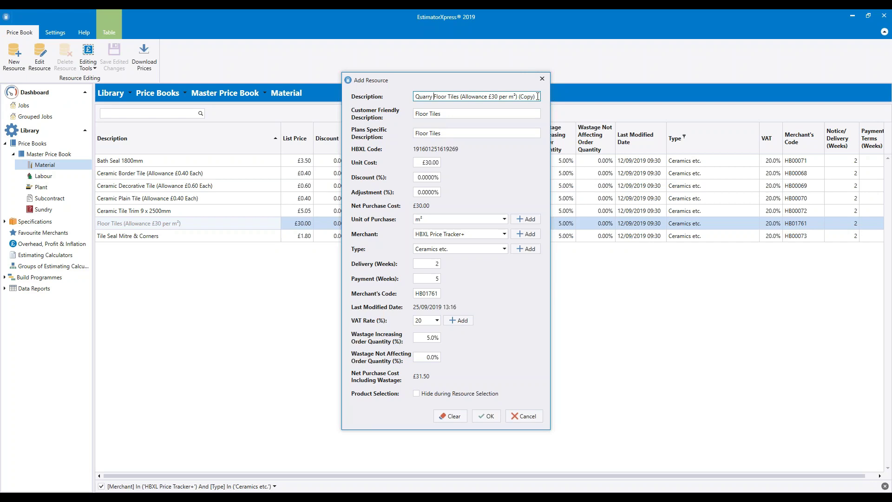
pyautogui.press('BackSpace')
pyautogui.press('BackSpace')
pyautogui.press('BackSpace')
pyautogui.press('BackSpace')
pyautogui.press('BackSpace')
pyautogui.press('BackSpace')
pyautogui.press('BackSpace')
pyautogui.press('BackSpace')
pyautogui.write('87')
# - Copy the full quarry floor tiles description over both the customer friendly and plans specific descriptions
pyautogui.moveTo(524, 96); pyautogui.dragTo(405, 94)
pyautogui.hotkey('ctrl', 'c')
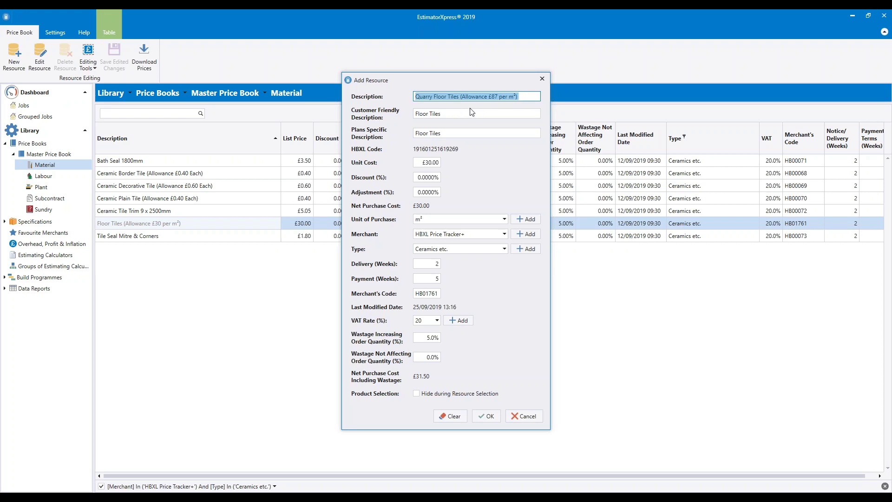
pyautogui.press('Tab')
pyautogui.hotkey('ctrl', 'v')
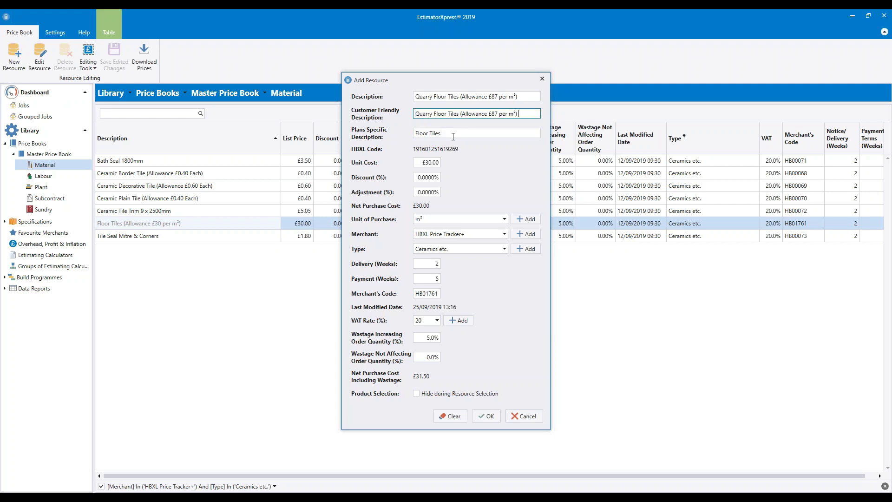
pyautogui.press('Tab')
pyautogui.hotkey('ctrl', 'v')
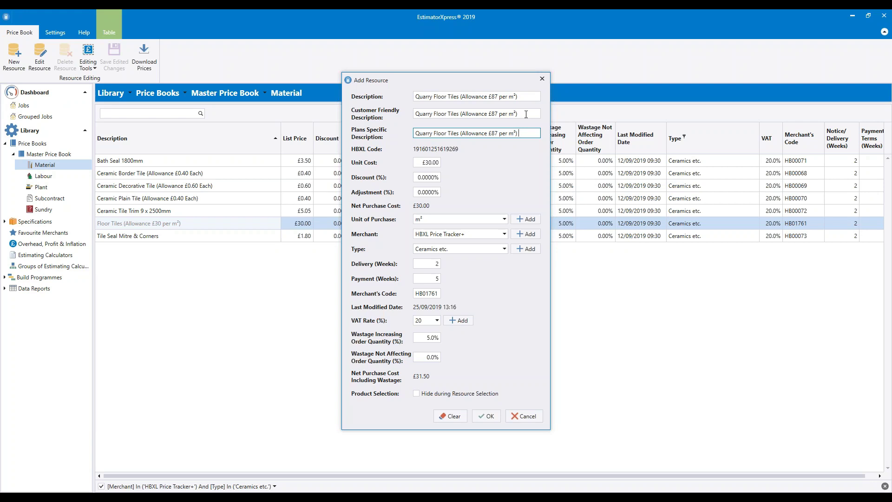
# - Set the quarry floor tiles' unit cost to £87.00 and save the new resource
pyautogui.click(427, 163)
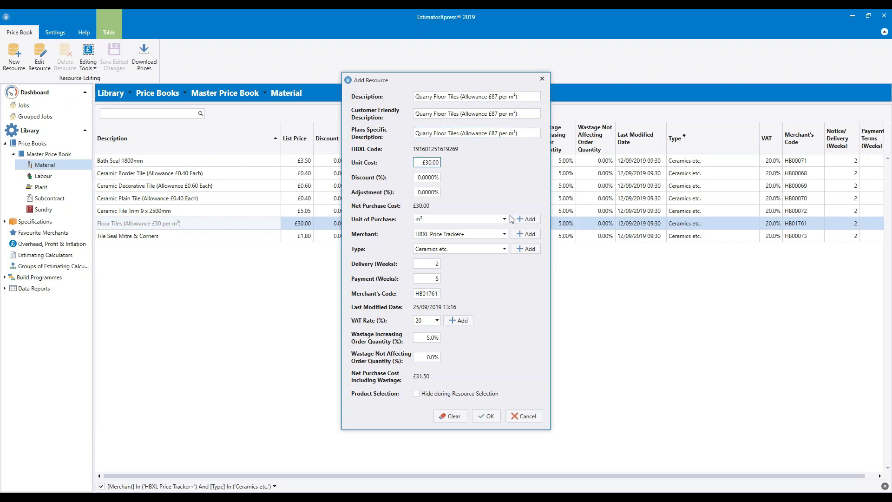
pyautogui.press('BackSpace')
pyautogui.press('BackSpace')
pyautogui.write('87')
pyautogui.click(489, 417)
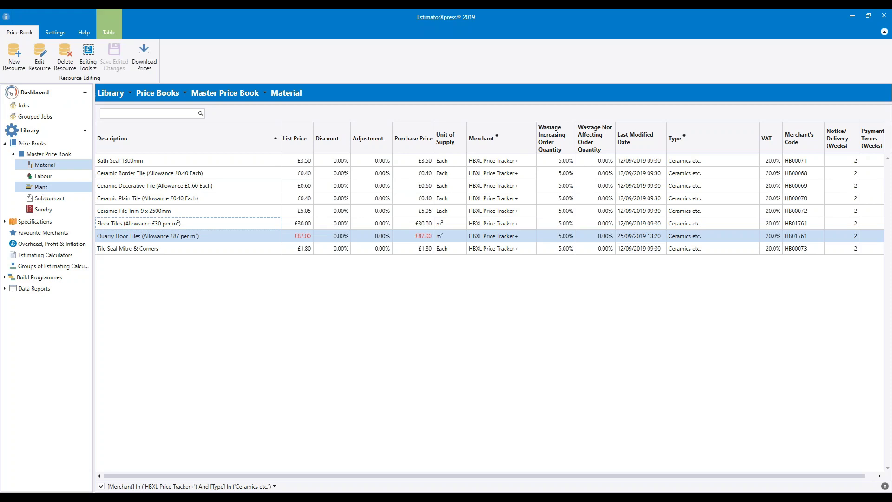
# - Open the Master Price Book's Plant resources and make their purchase prices editable
pyautogui.click(41, 188)
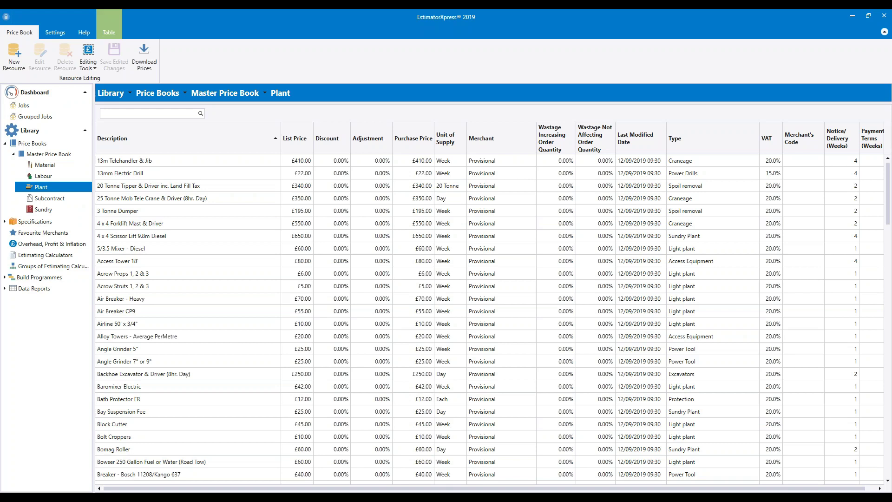
pyautogui.click(86, 68)
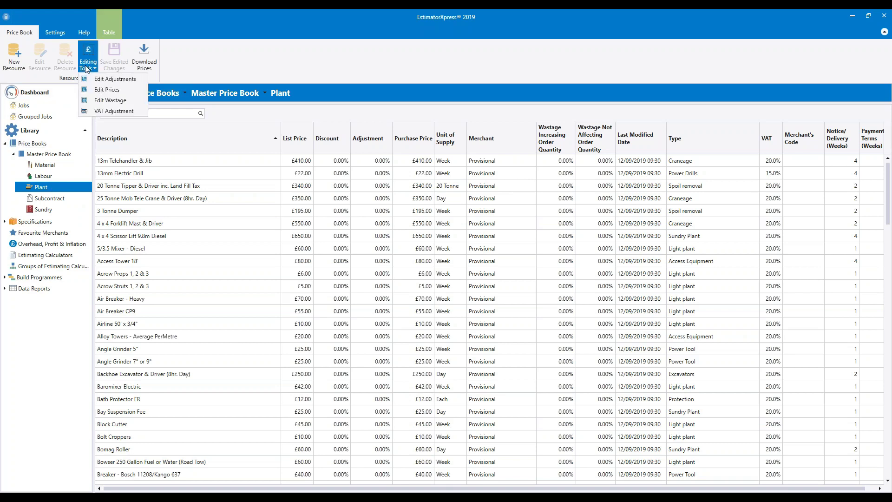
pyautogui.click(123, 89)
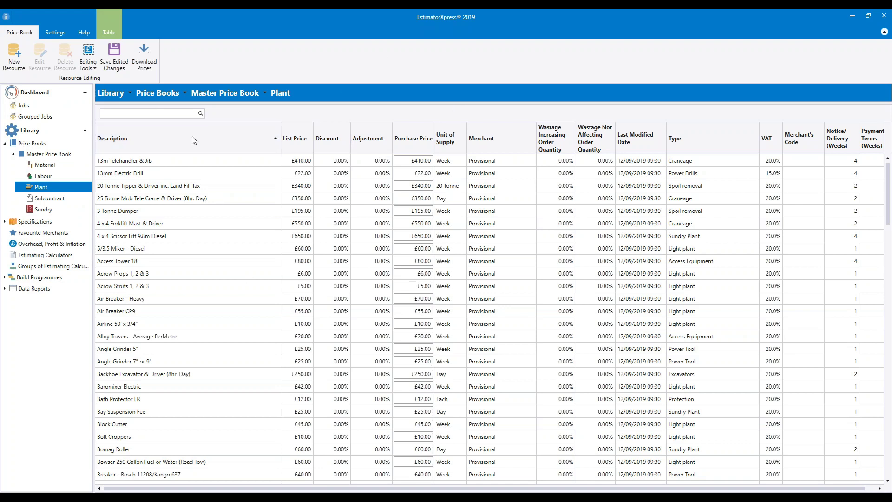
pyautogui.click(172, 113)
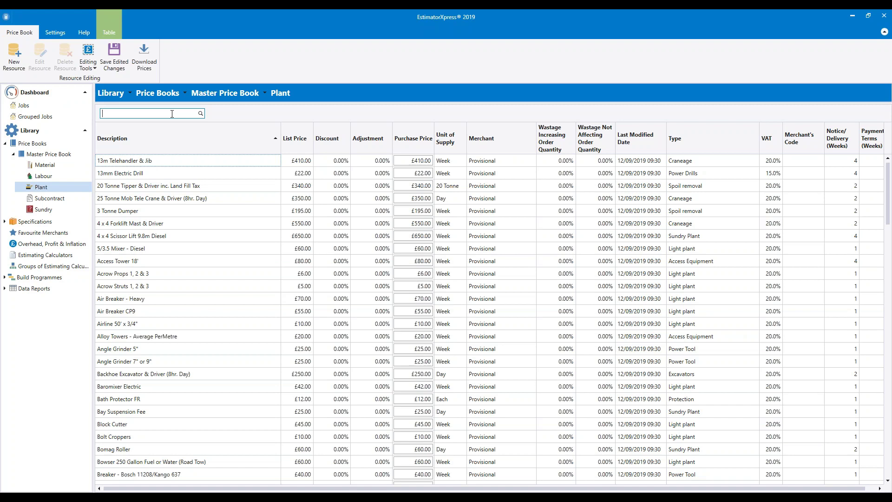
pyautogui.write('jcb')
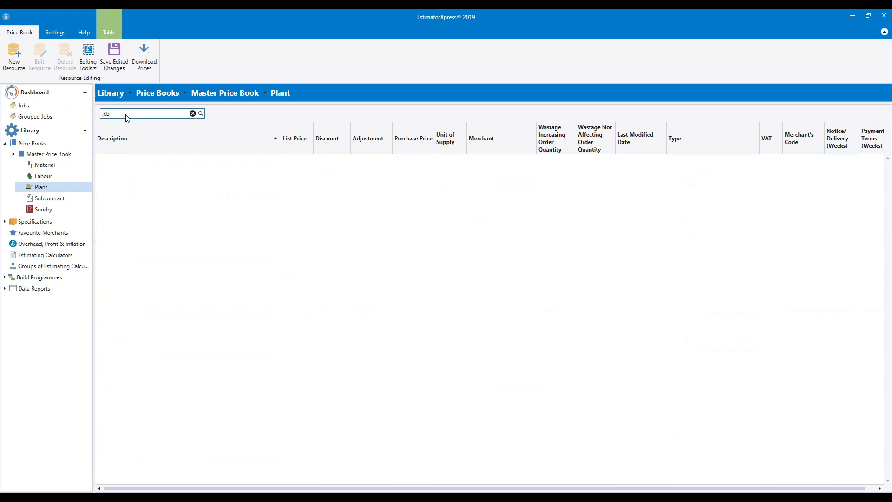
pyautogui.click(192, 113)
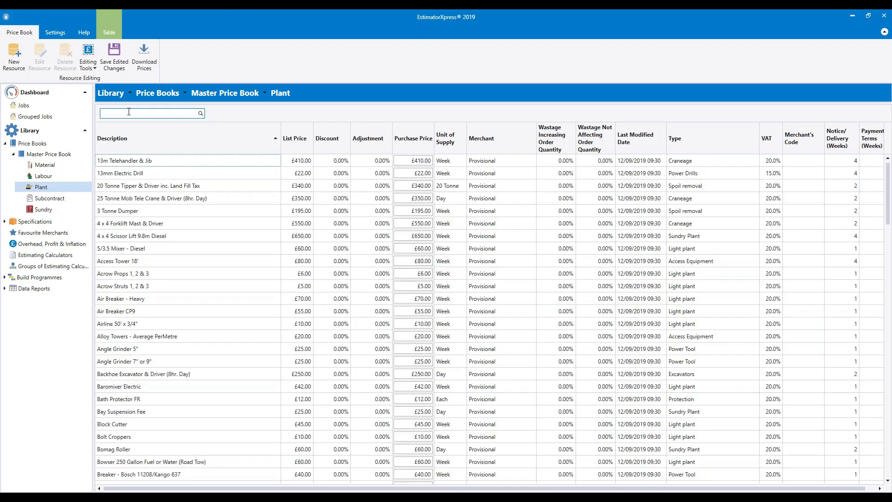
# - Search the plant resources for "excavator" and set the Backhoe Excavator & Driver (8hr. Day) purchase price to £260.00
pyautogui.write('excavator')
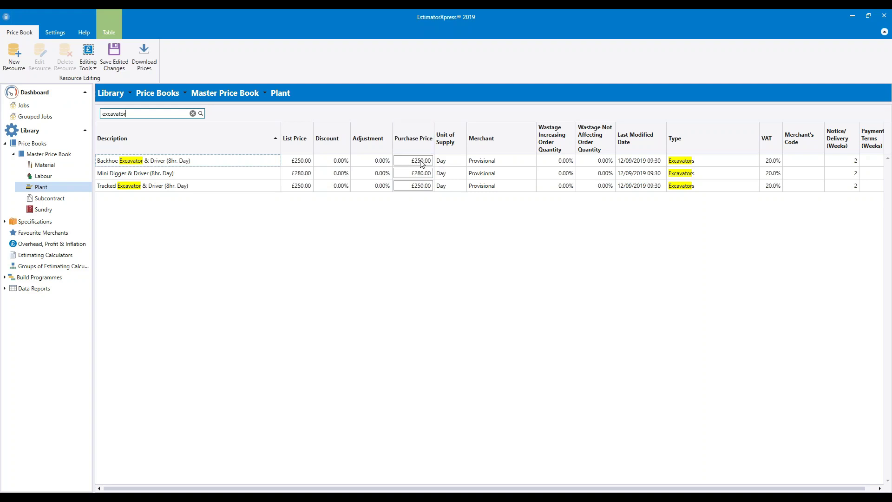
pyautogui.click(415, 160)
pyautogui.doubleClick(415, 160)
pyautogui.write('2')
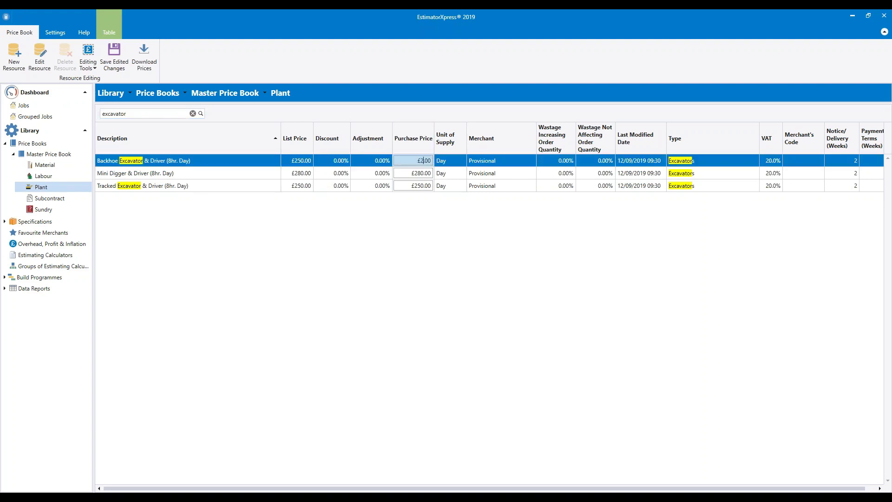
pyautogui.write('60')
pyautogui.click(427, 173)
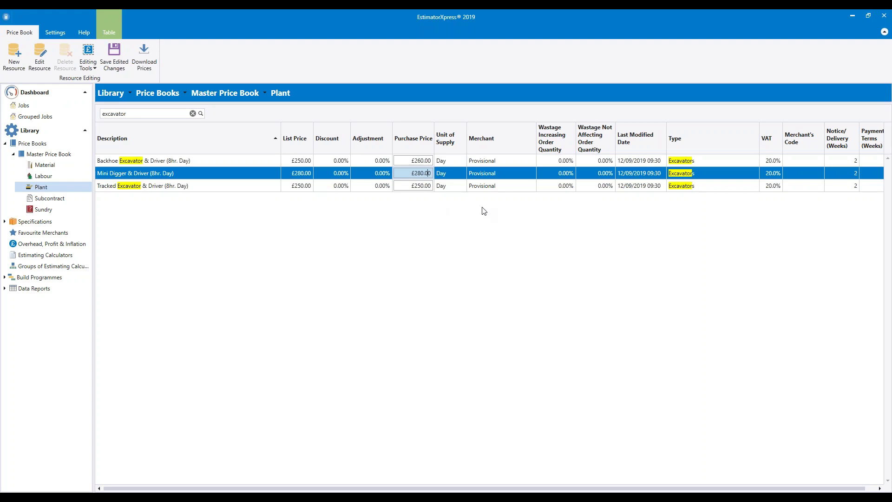
# - Clear the excavator search and examine the full plant list, including the Portable Toilet and Site Cabin entries
pyautogui.click(192, 113)
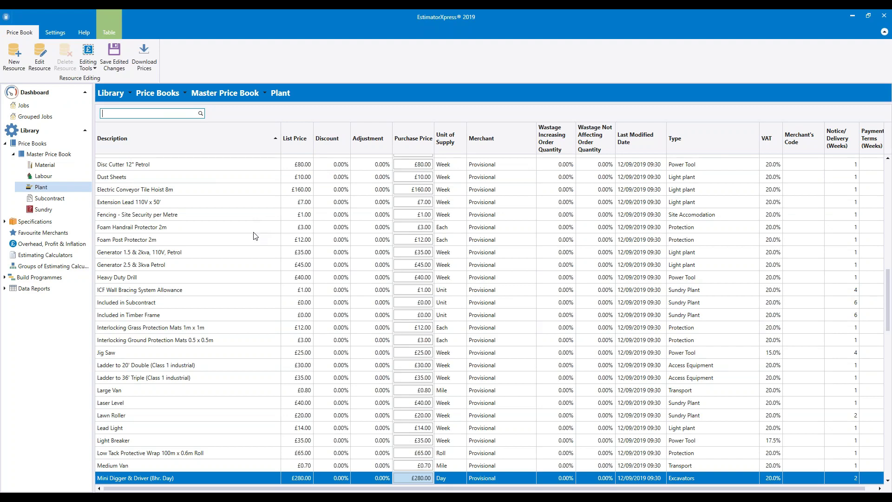
pyautogui.scroll(-4, 254, 234)
pyautogui.scroll(-3, 254, 235)
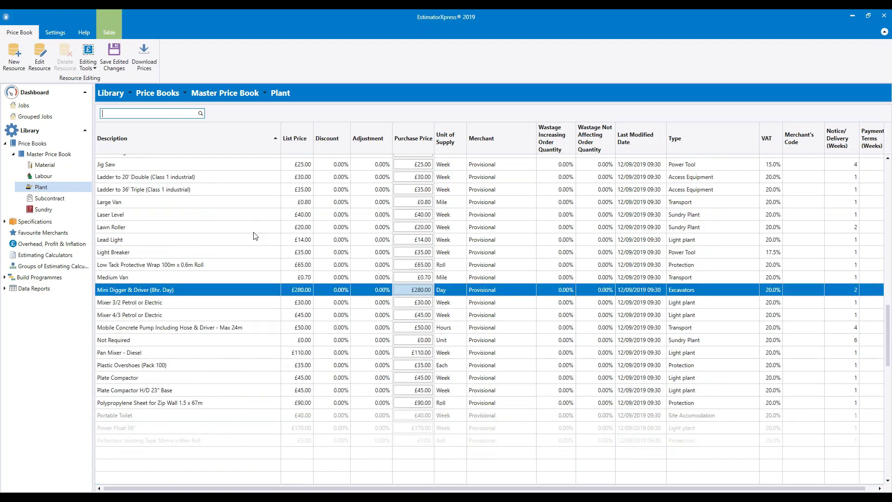
pyautogui.click(140, 341)
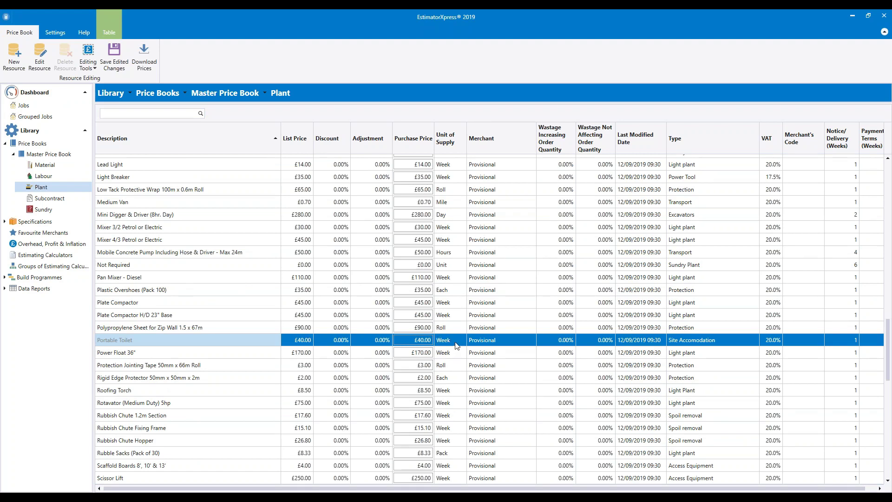
pyautogui.moveTo(417, 340); pyautogui.dragTo(434, 343)
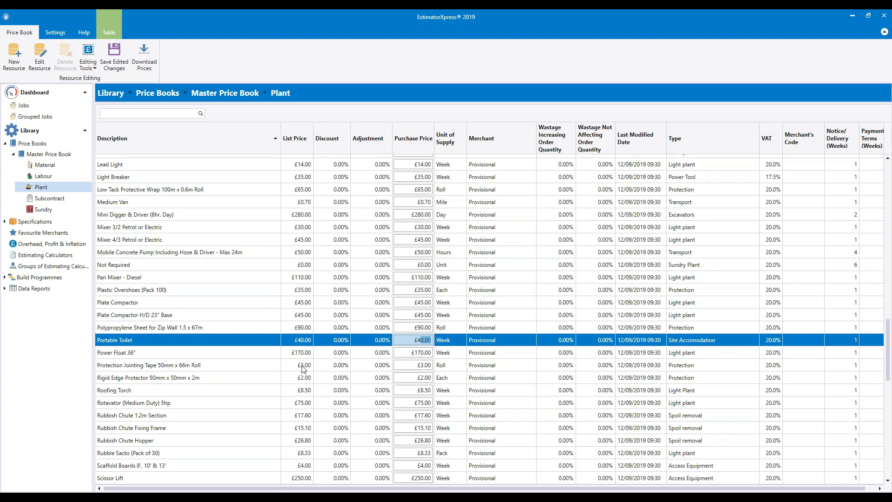
pyautogui.scroll(-5, 303, 368)
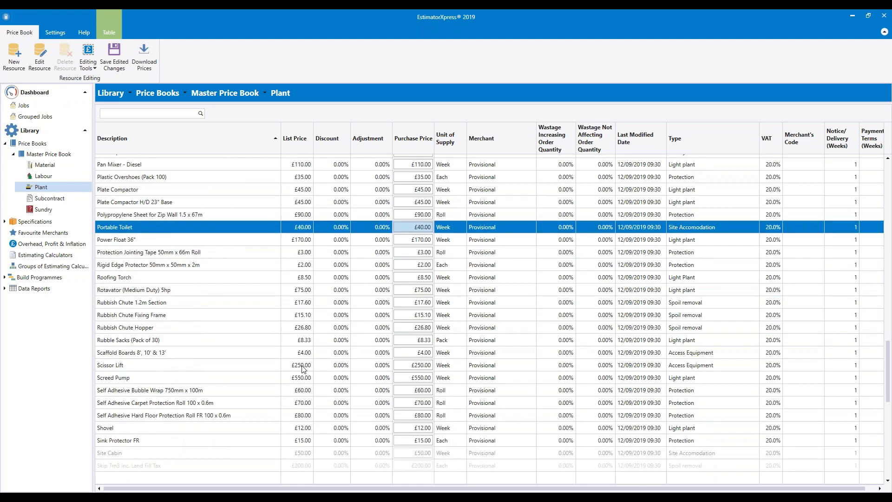
pyautogui.click(141, 378)
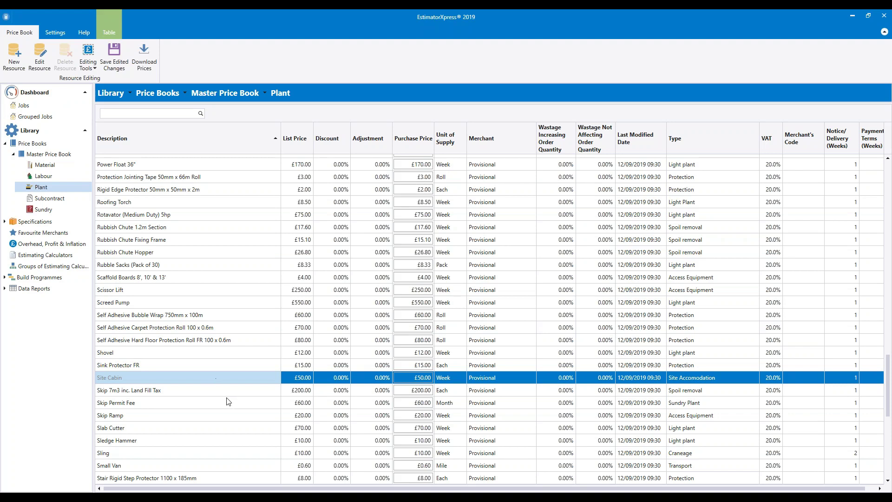
pyautogui.scroll(-3, 285, 407)
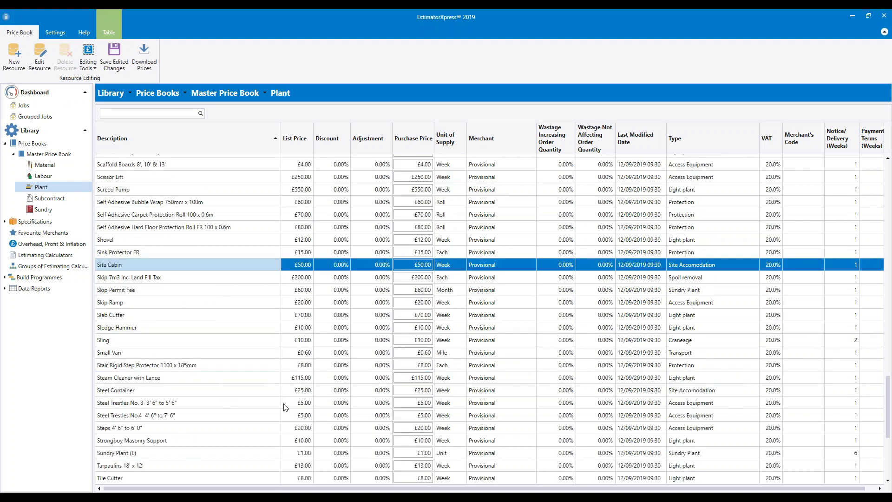
pyautogui.scroll(-4, 285, 408)
pyautogui.scroll(-2, 285, 408)
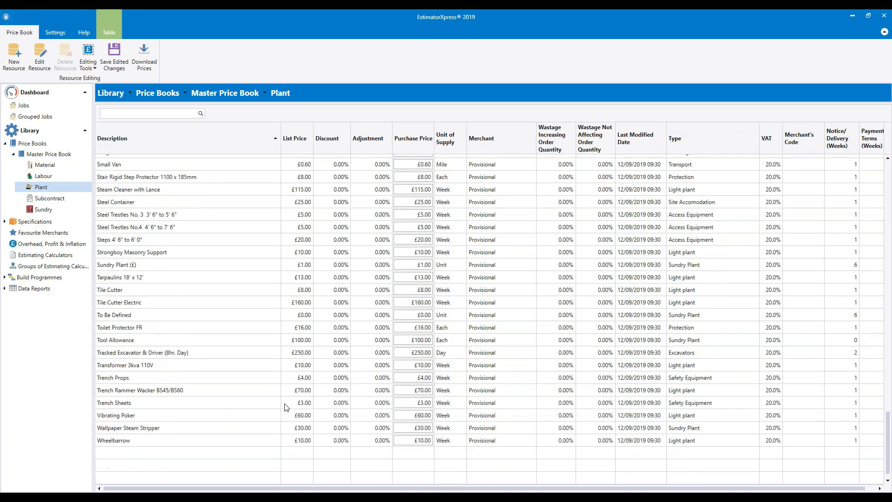
# - Search the plant resources for "20" and replace that search with "Tipper"
pyautogui.click(151, 113)
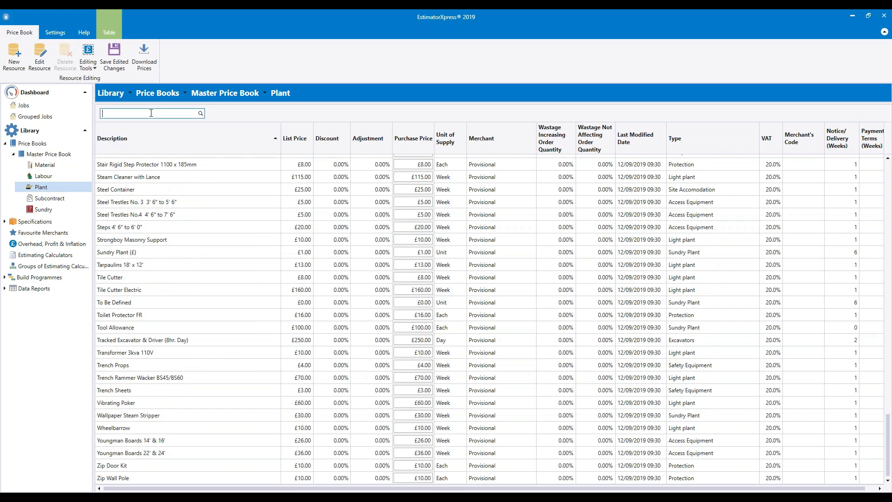
pyautogui.write('20')
pyautogui.press('Return')
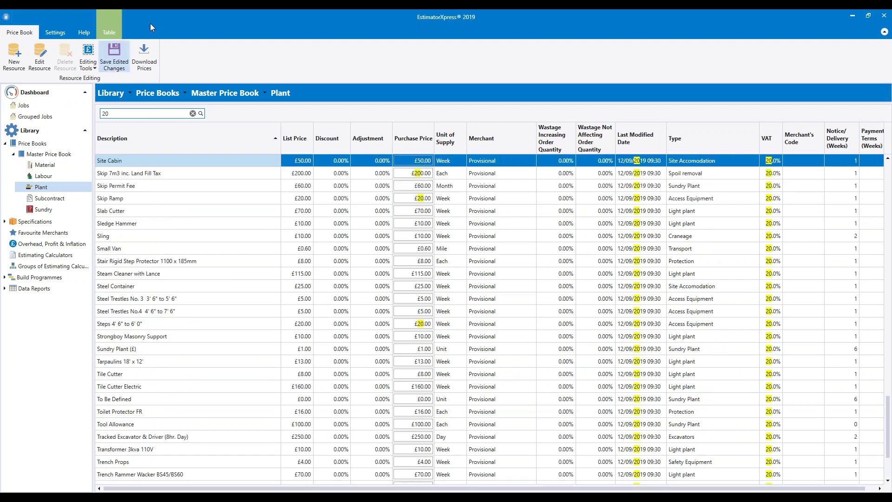
pyautogui.moveTo(120, 114); pyautogui.dragTo(79, 119)
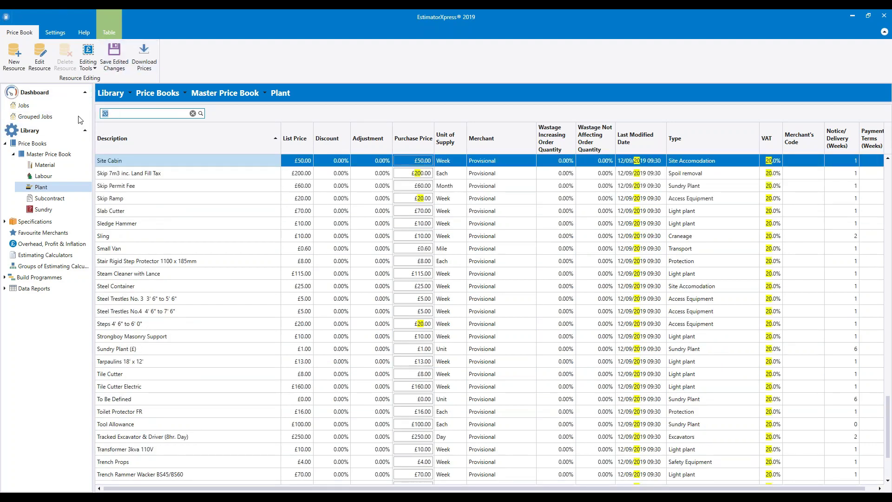
pyautogui.write('Tipper')
pyautogui.press('Return')
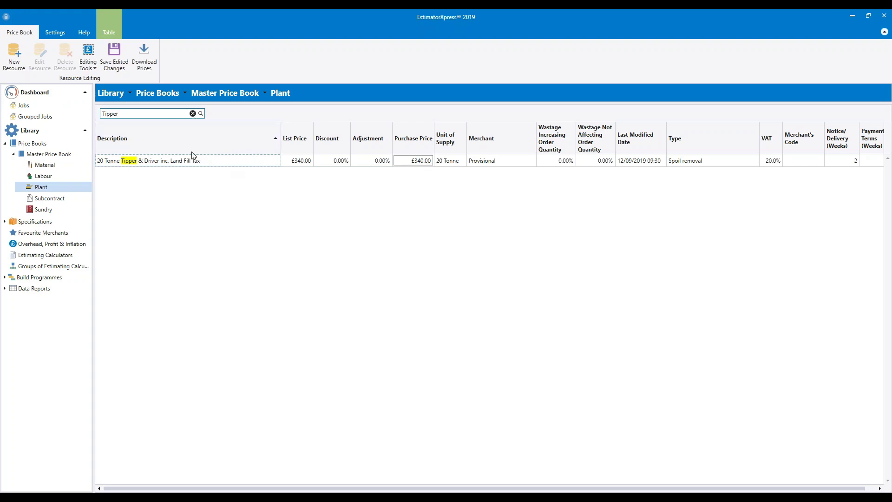
# - Clear the tipper search and search the plant resources for "skip"
pyautogui.press('Escape')
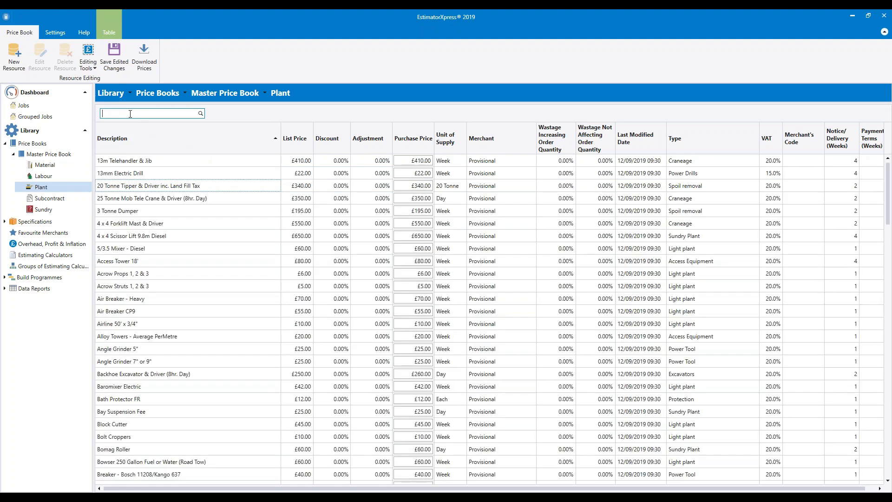
pyautogui.write('skip')
pyautogui.press('Return')
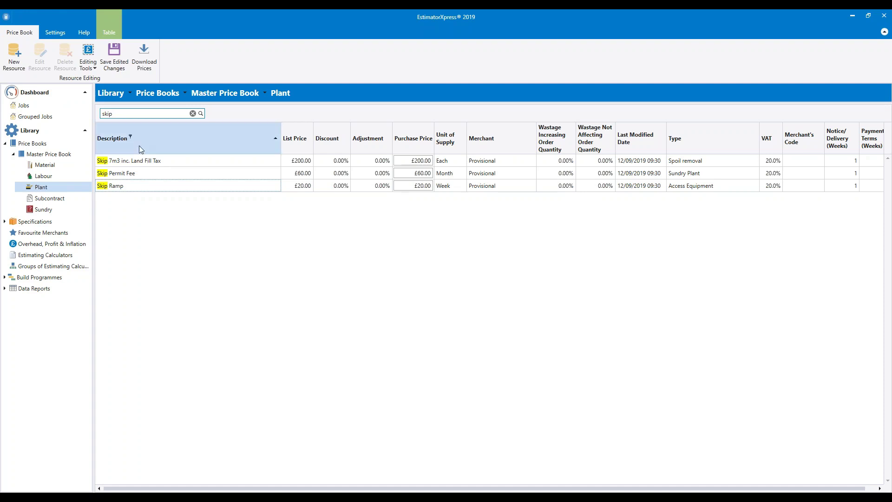
# - Clear the skip search and examine the Daily Parking Fee, Congestion Charge and Bay Suspension Fee plant entries
pyautogui.click(192, 113)
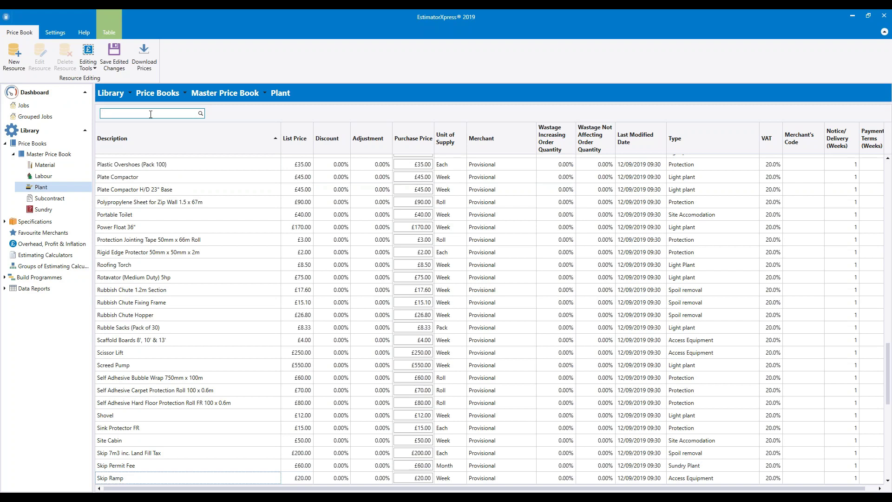
pyautogui.moveTo(888, 358); pyautogui.dragTo(889, 250)
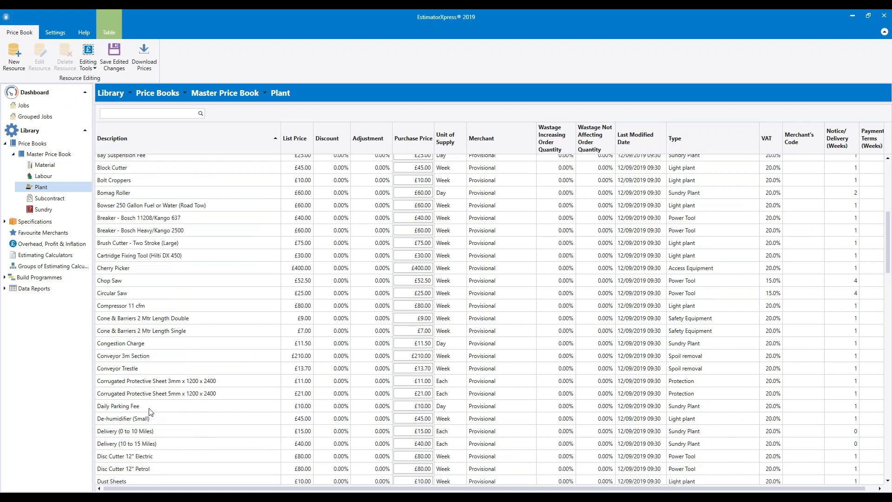
pyautogui.click(150, 407)
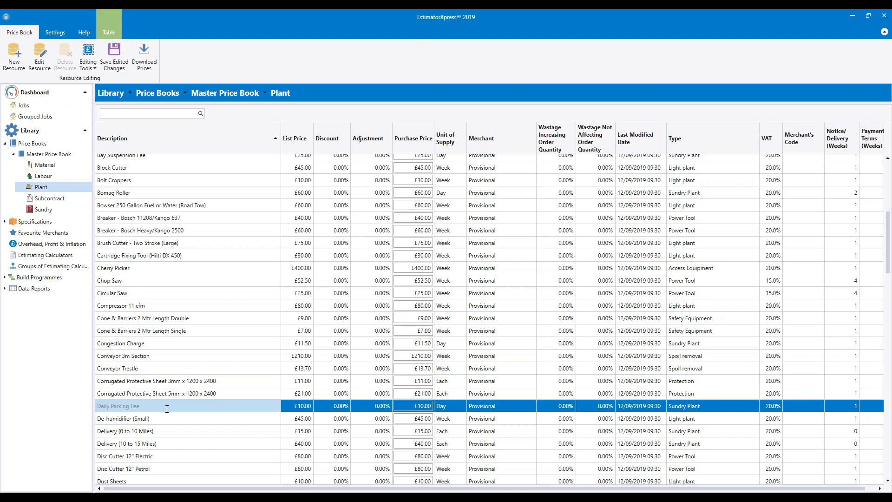
pyautogui.click(159, 344)
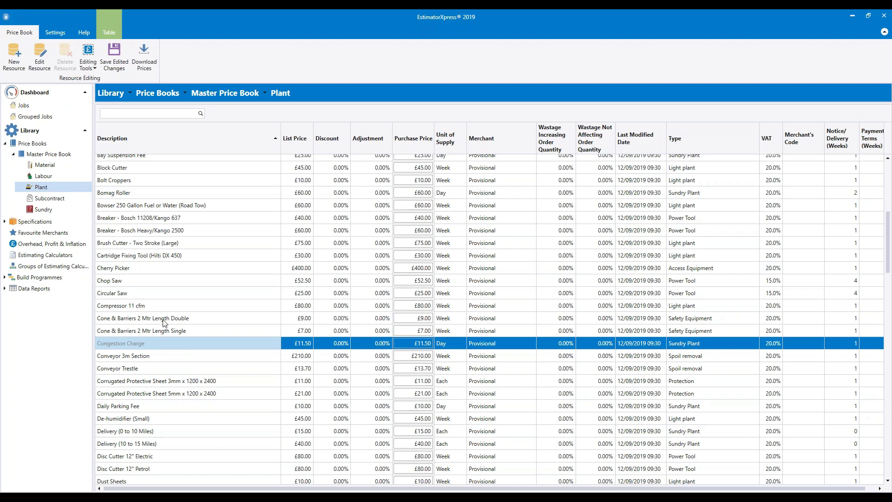
pyautogui.scroll(1, 169, 331)
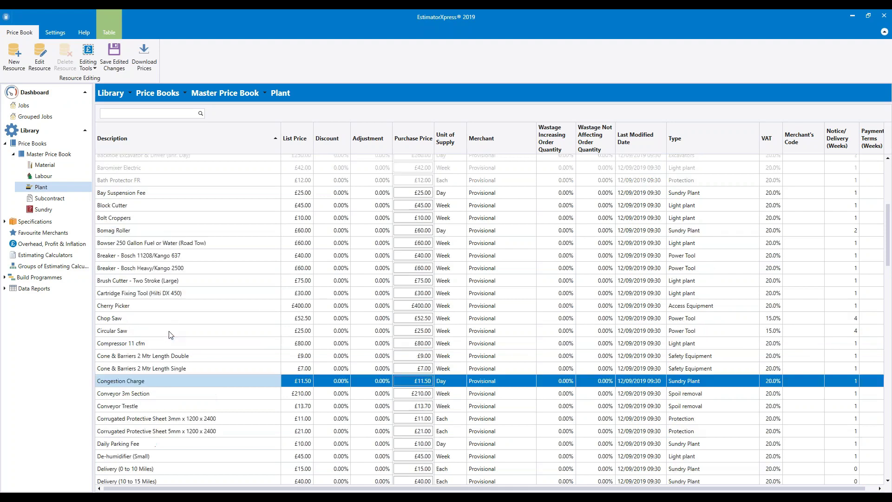
pyautogui.click(157, 193)
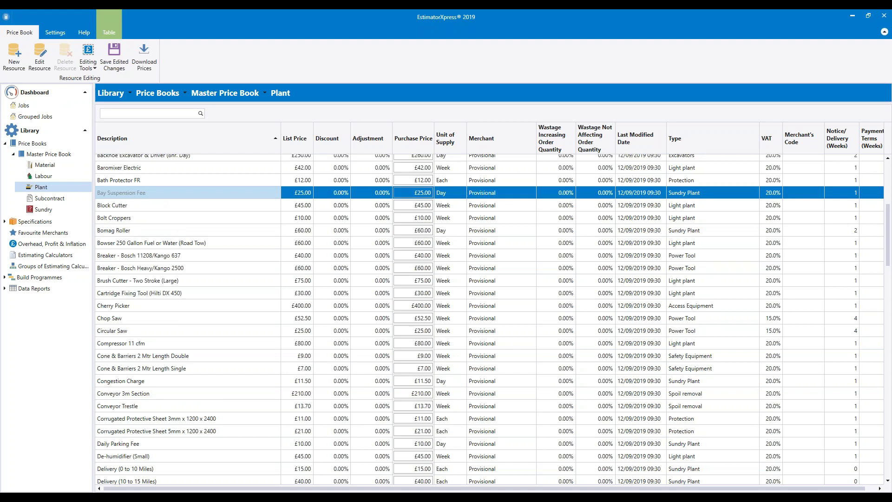
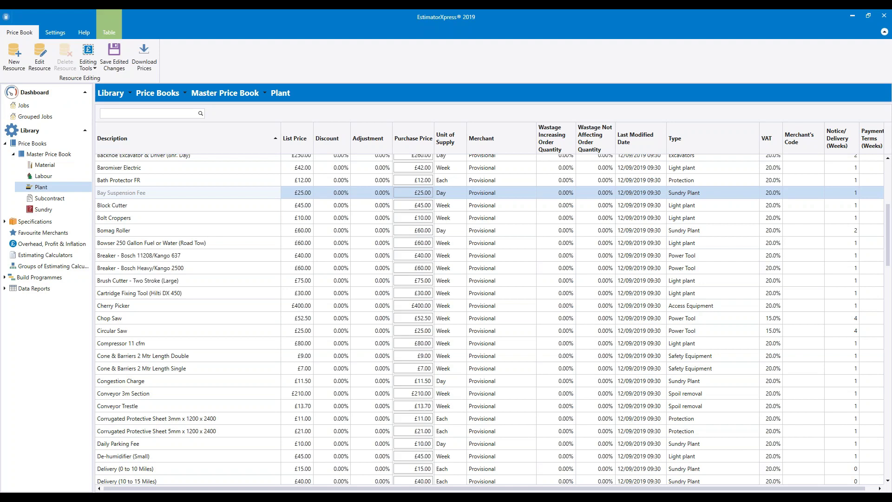
# - Save the edited plant prices as adjustments that track the list price
pyautogui.click(113, 69)
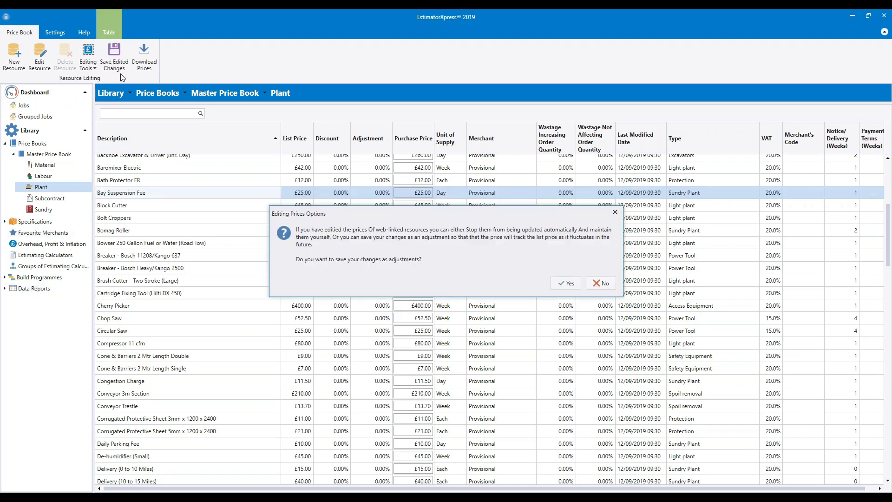
pyautogui.click(557, 282)
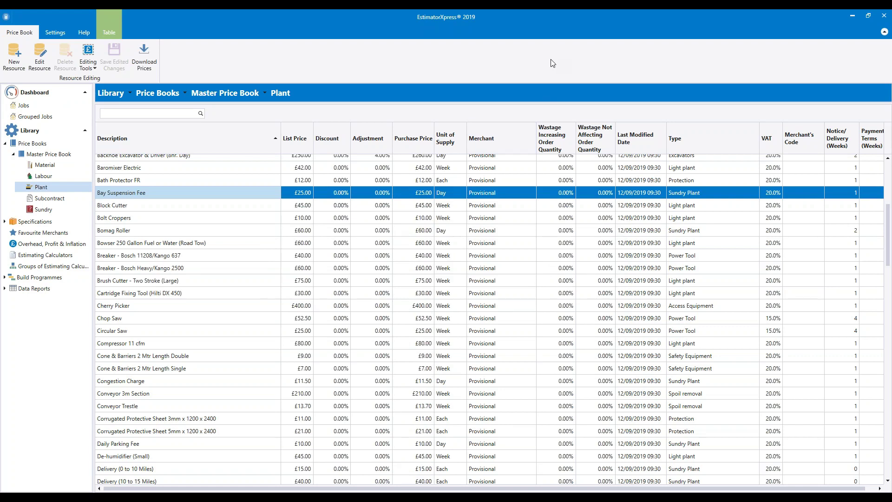
# - Open the Subcontract resources, sort them by list price, and examine the contractor quotations, flat roof waterproofing allowances and budget prices
pyautogui.click(49, 198)
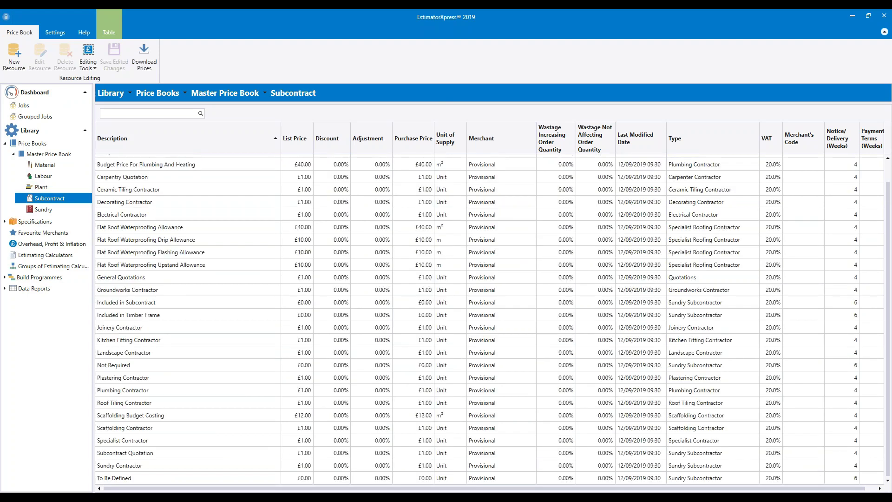
pyautogui.moveTo(891, 286); pyautogui.dragTo(890, 214)
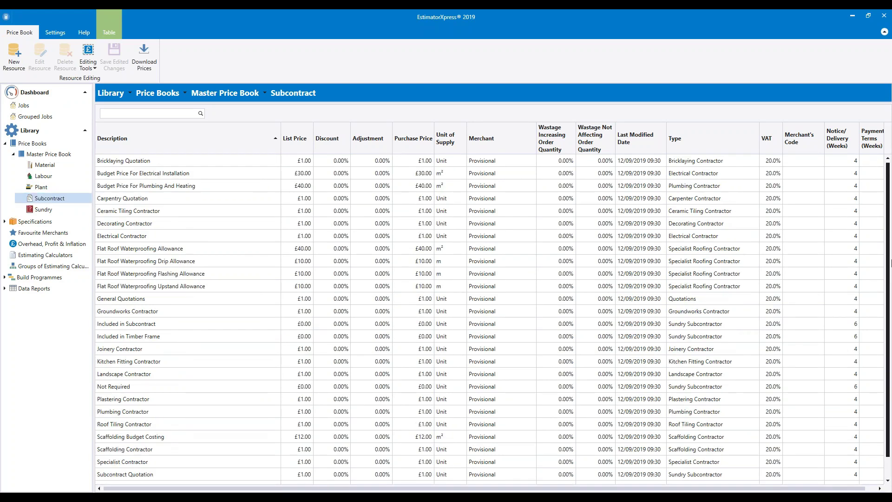
pyautogui.scroll(-1, 869, 297)
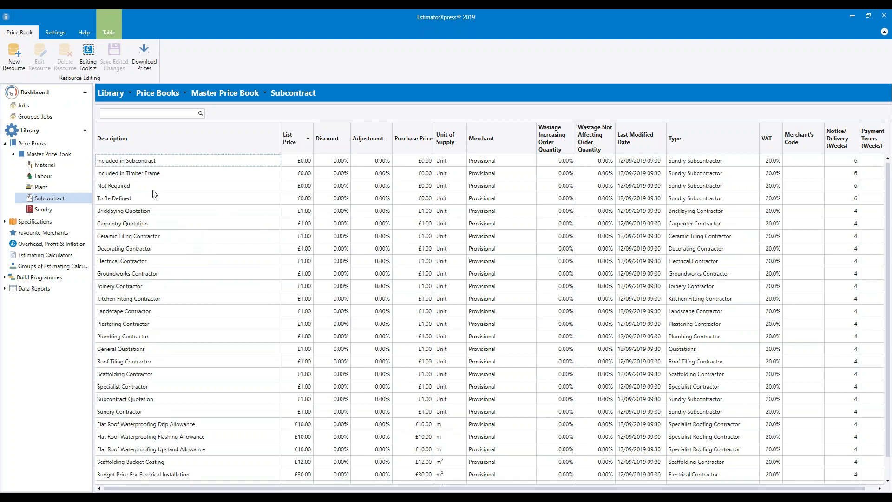
pyautogui.click(141, 213)
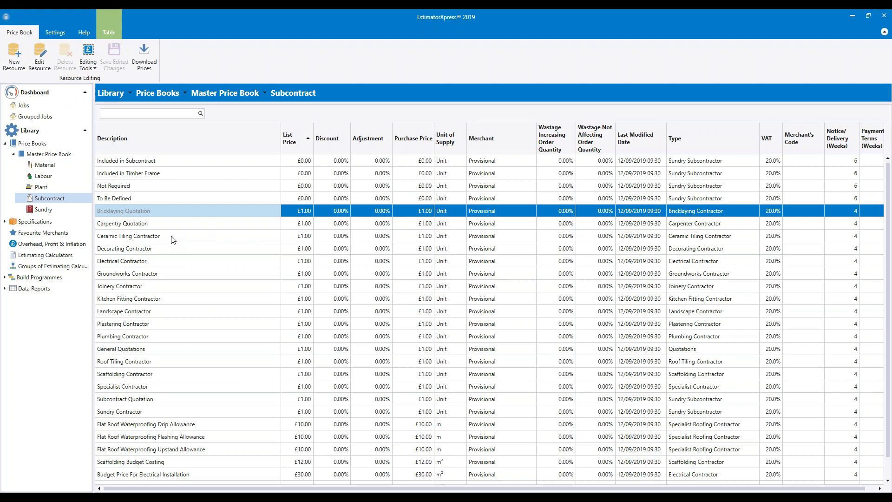
pyautogui.click(145, 226)
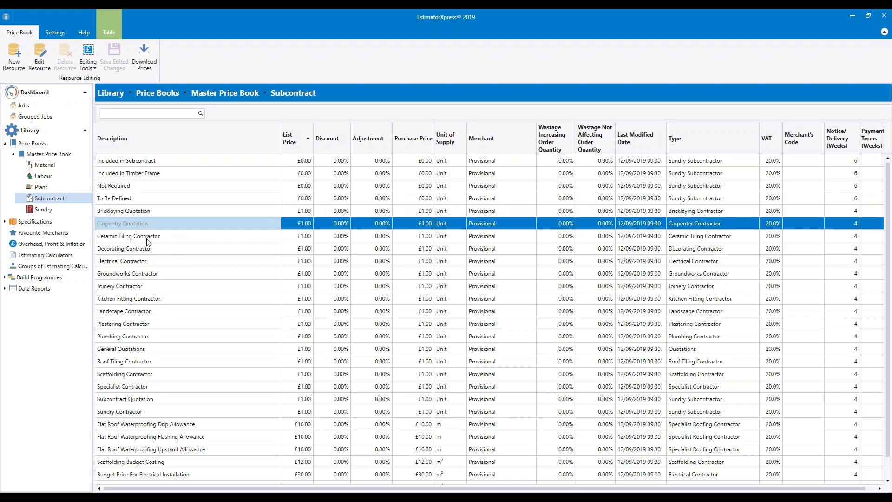
pyautogui.click(147, 237)
pyautogui.click(151, 250)
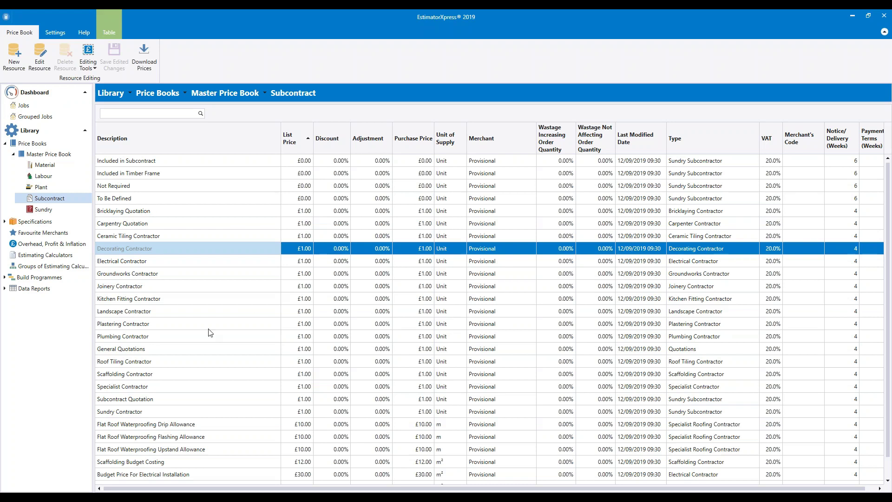
pyautogui.scroll(-1, 211, 340)
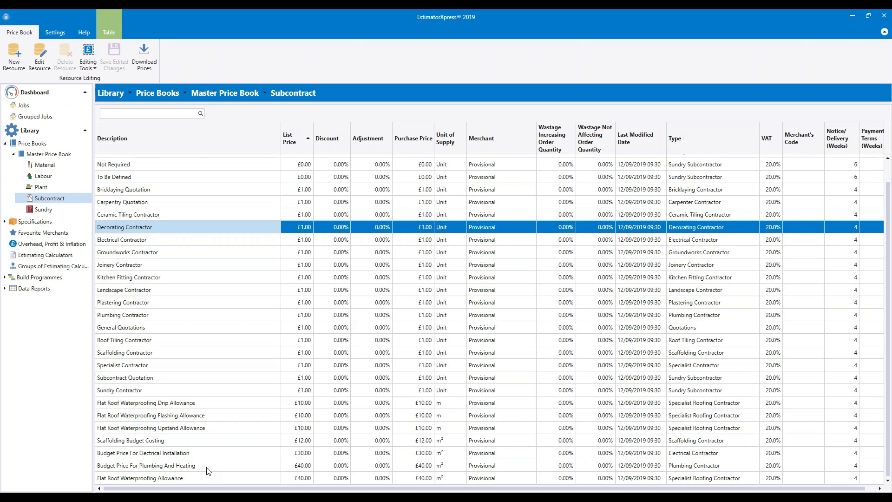
pyautogui.click(154, 478)
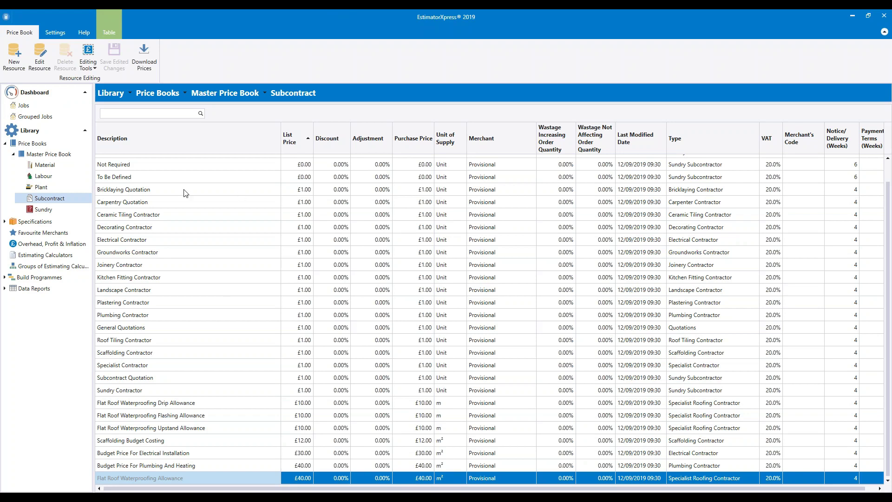
pyautogui.click(294, 390)
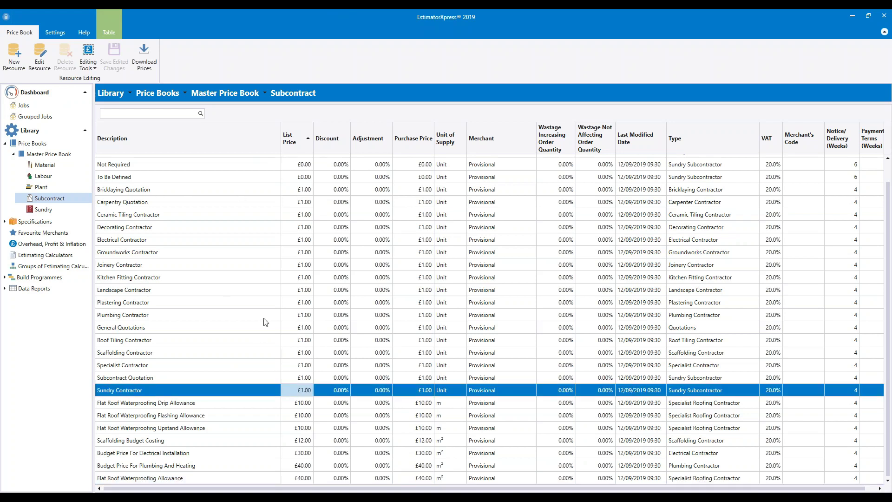
pyautogui.scroll(1, 202, 300)
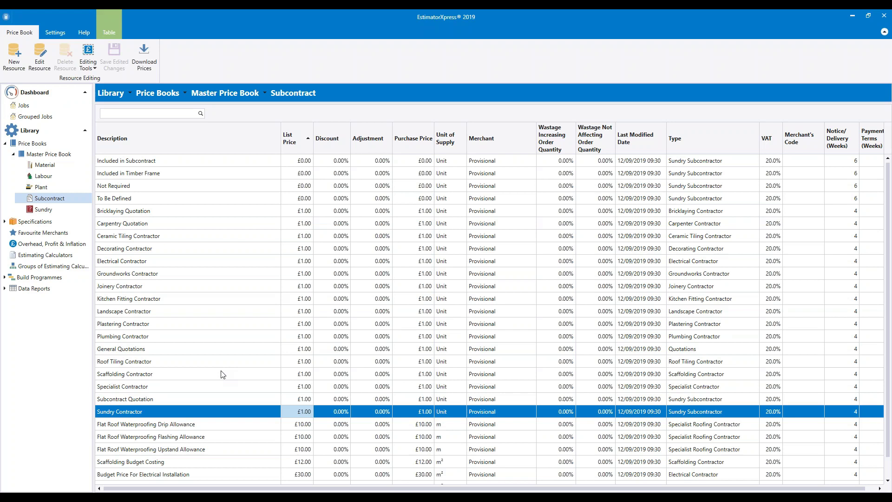
# - View the Master Price Book's Sundry resources and open the Favourite Merchants settings
pyautogui.click(50, 211)
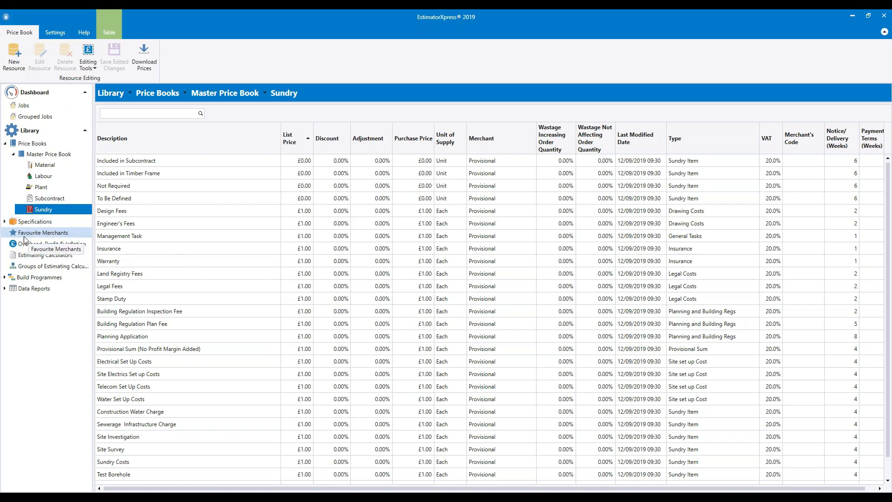
pyautogui.click(72, 233)
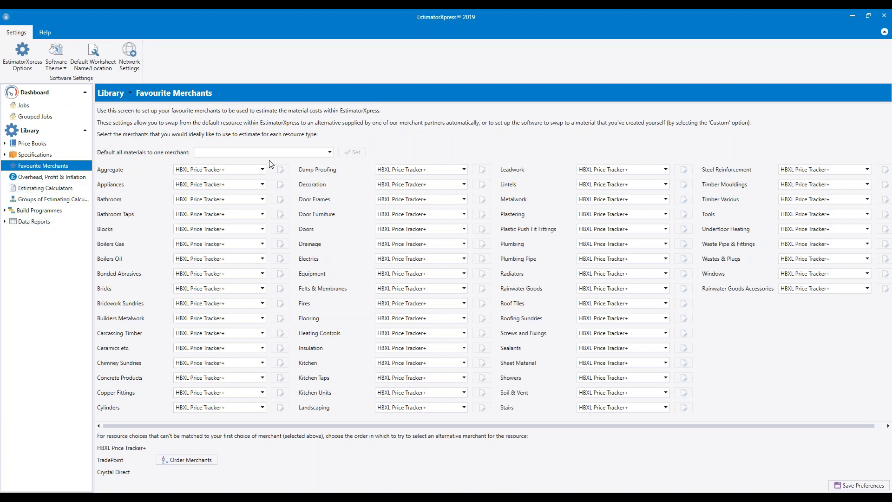
# - Set TradePoint as the default merchant for all material types
pyautogui.click(330, 153)
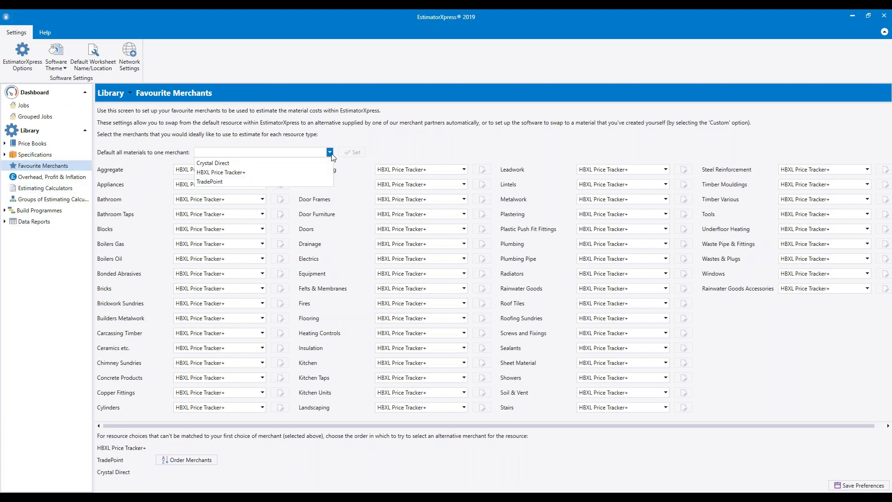
pyautogui.click(241, 182)
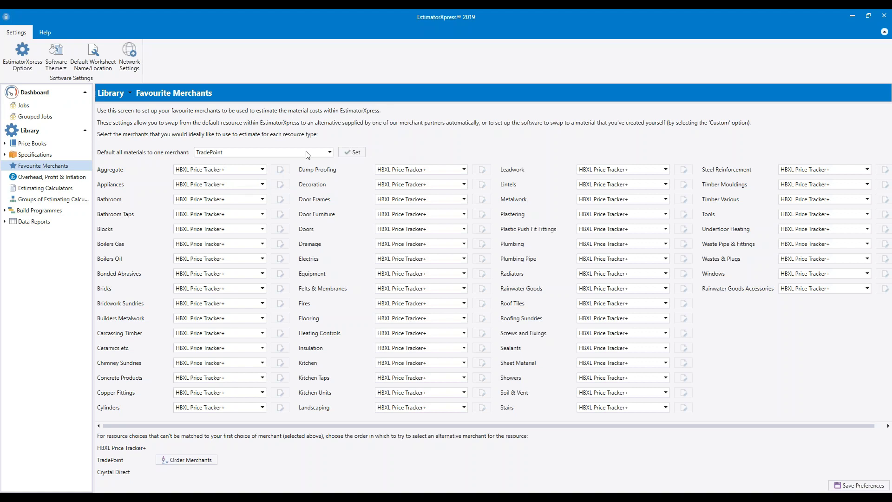
pyautogui.click(356, 155)
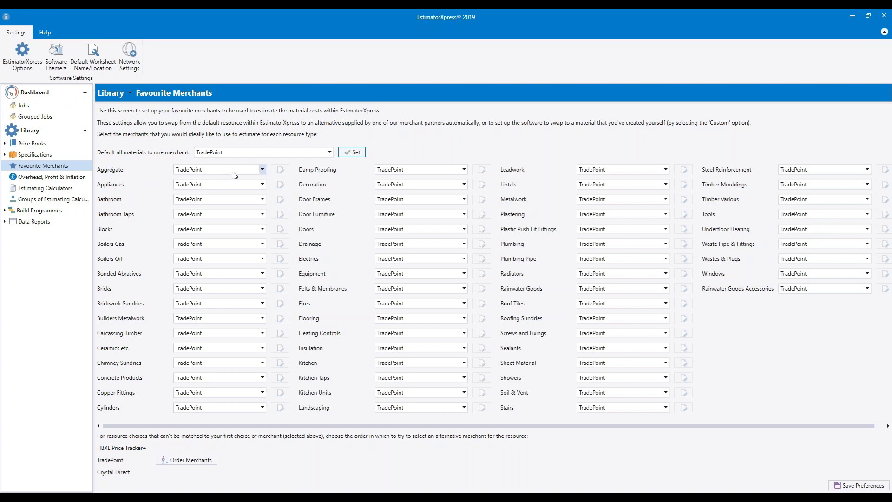
# - Set the merchant for Aggregate, Carcassing Timber, Timber Mouldings and Timber Various to HBXL Price Tracker+
pyautogui.click(262, 170)
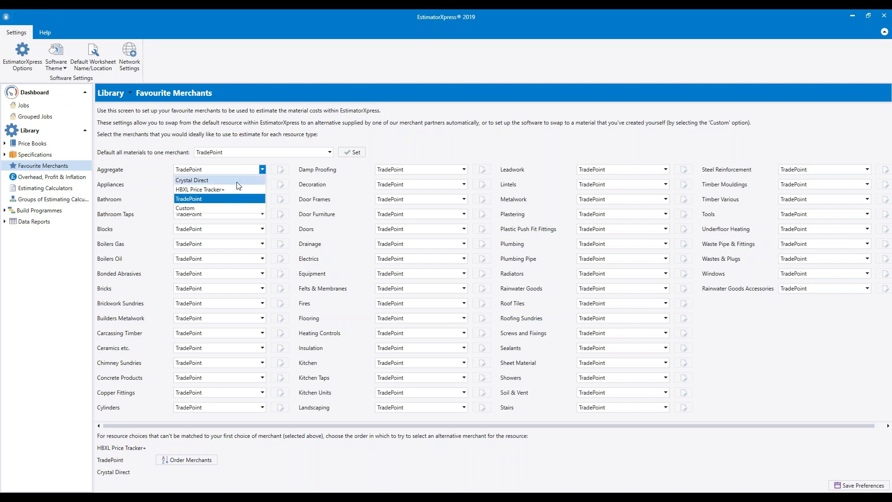
pyautogui.click(227, 189)
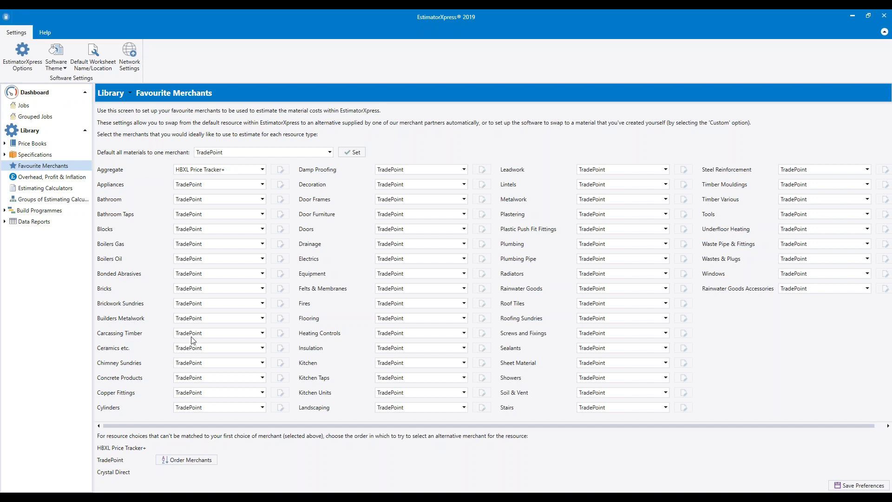
pyautogui.click(263, 332)
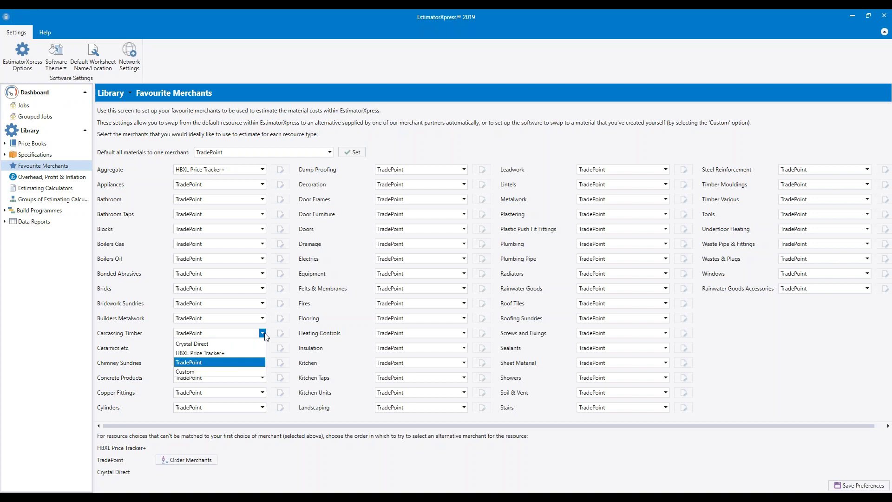
pyautogui.click(228, 353)
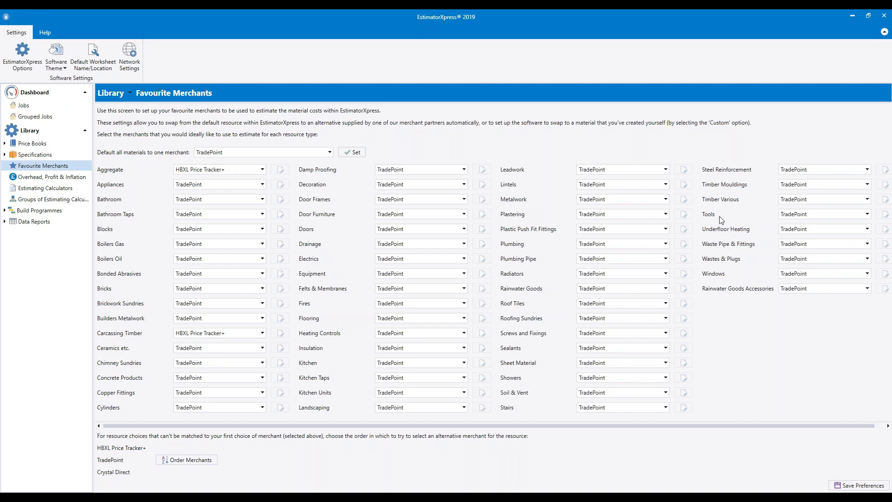
pyautogui.click(852, 186)
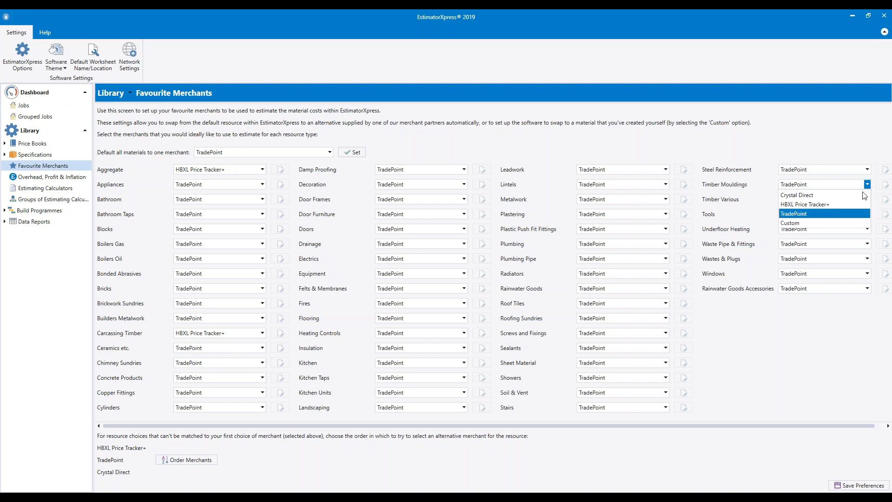
pyautogui.click(851, 203)
pyautogui.click(867, 199)
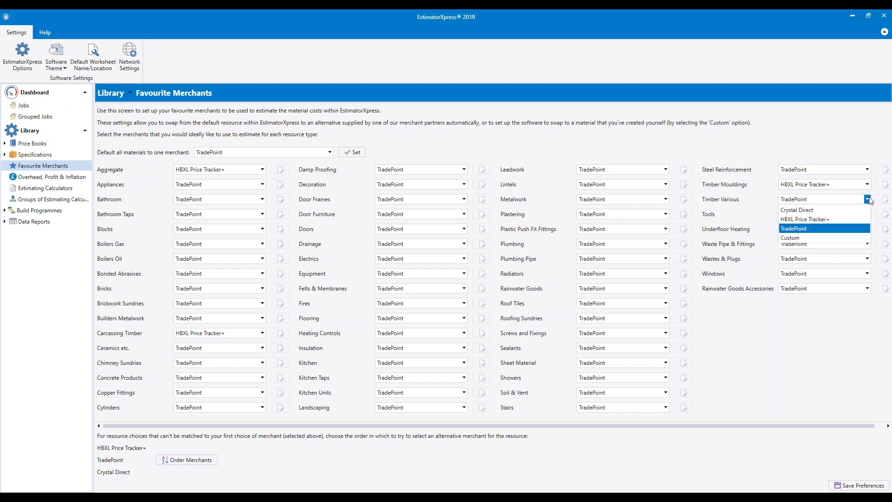
pyautogui.click(845, 219)
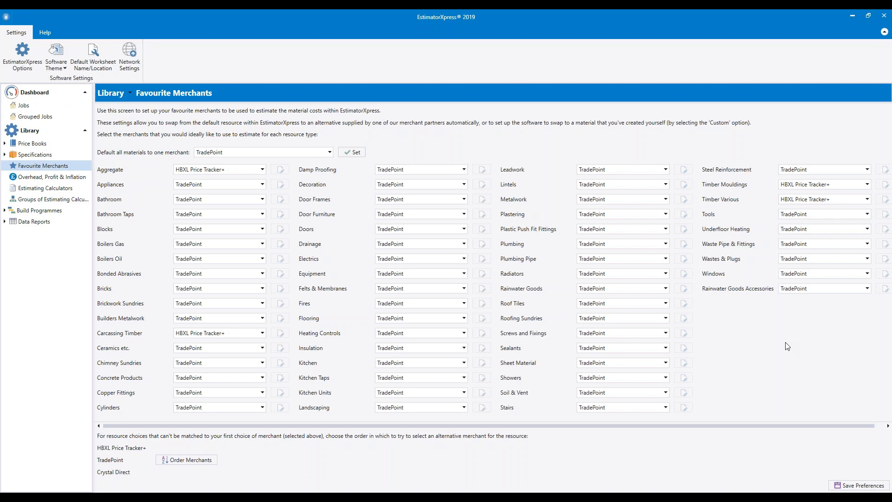
# - Set the Aggregate merchant to Custom and examine its custom favourites mappings without changing any
pyautogui.click(329, 152)
pyautogui.click(330, 153)
pyautogui.click(263, 170)
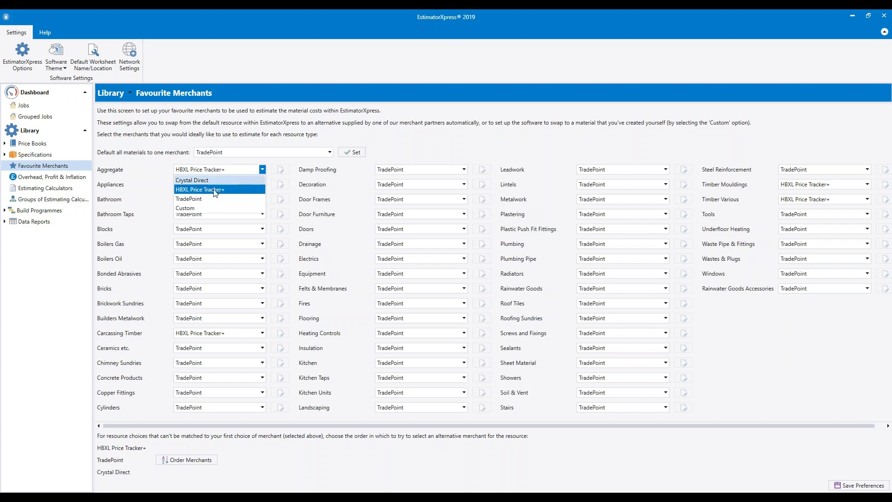
pyautogui.click(198, 209)
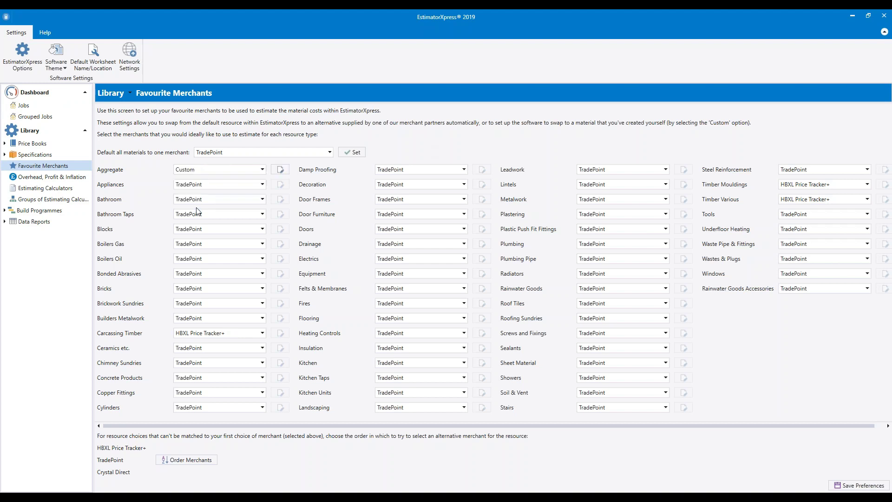
pyautogui.click(281, 170)
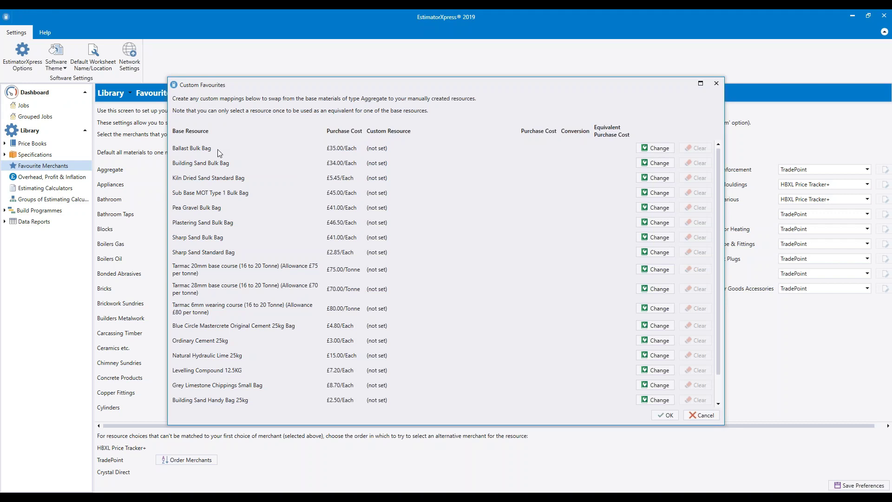
pyautogui.click(716, 83)
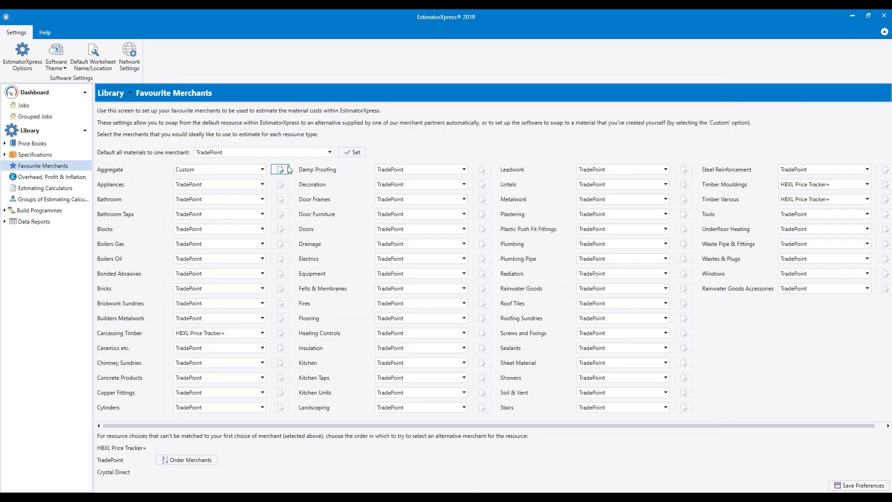
# - Return the Aggregate merchant to HBXL Price Tracker+
pyautogui.click(330, 153)
pyautogui.click(330, 153)
pyautogui.click(261, 169)
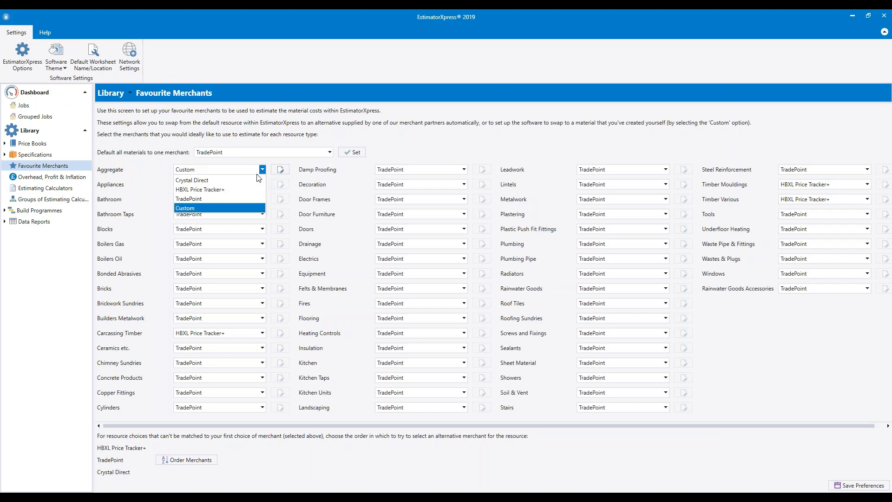
pyautogui.click(240, 191)
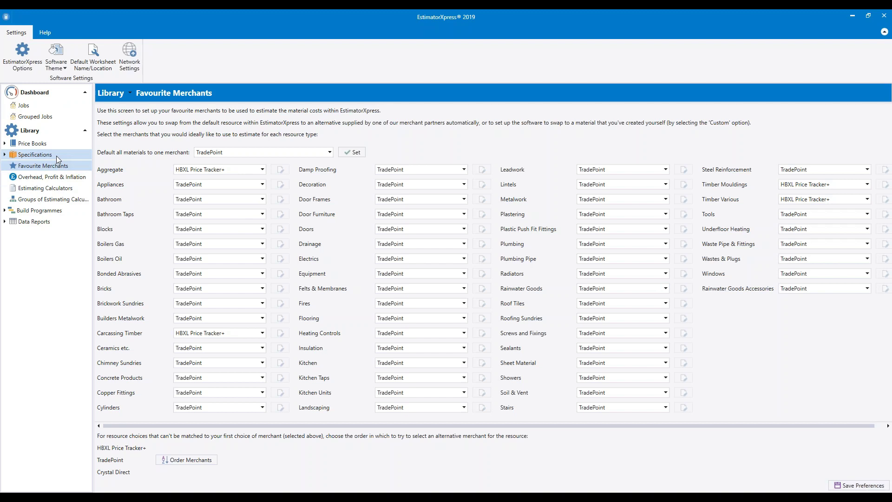
# - Open the library's Specifications and examine the list of extension, new build, timber frame and renovation specifications
pyautogui.click(35, 155)
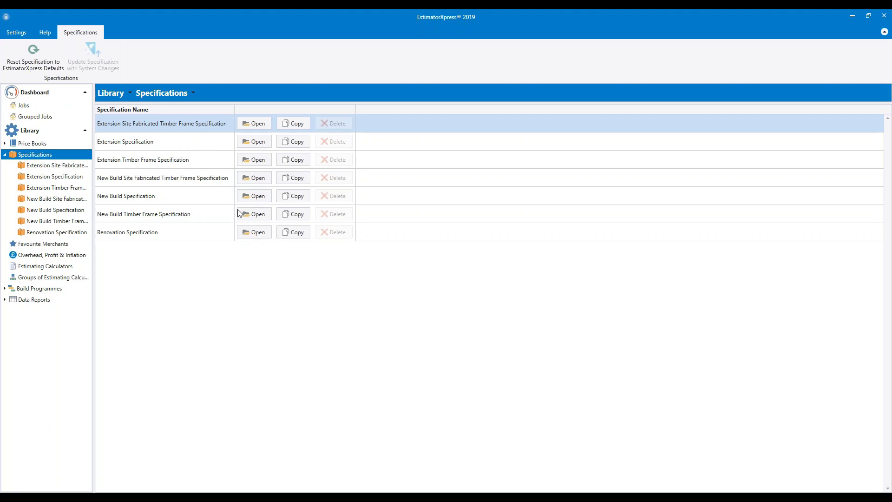
pyautogui.click(140, 200)
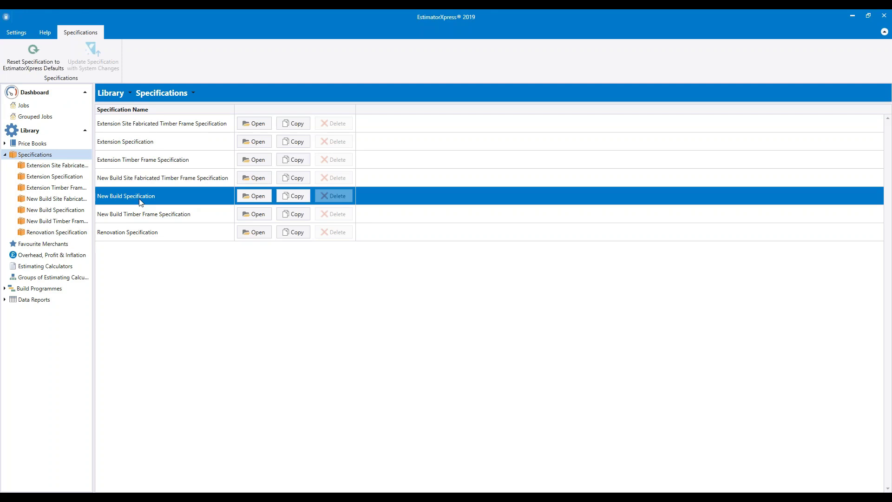
pyautogui.click(178, 147)
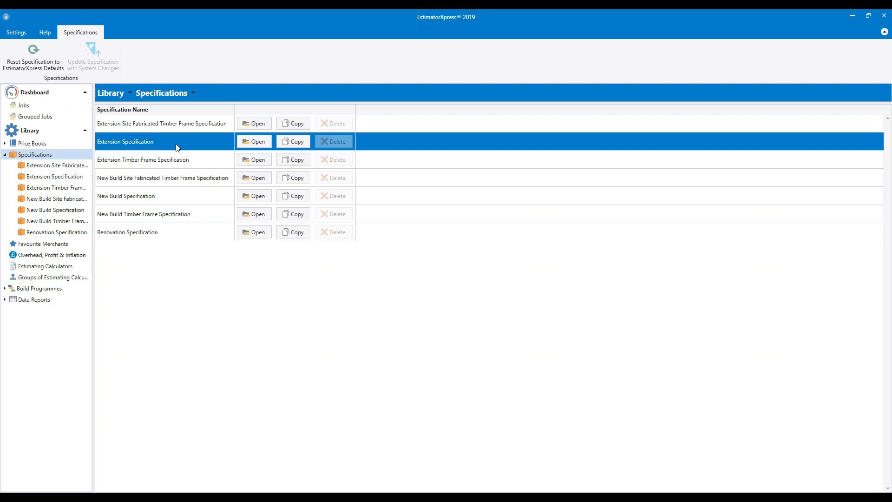
pyautogui.click(166, 234)
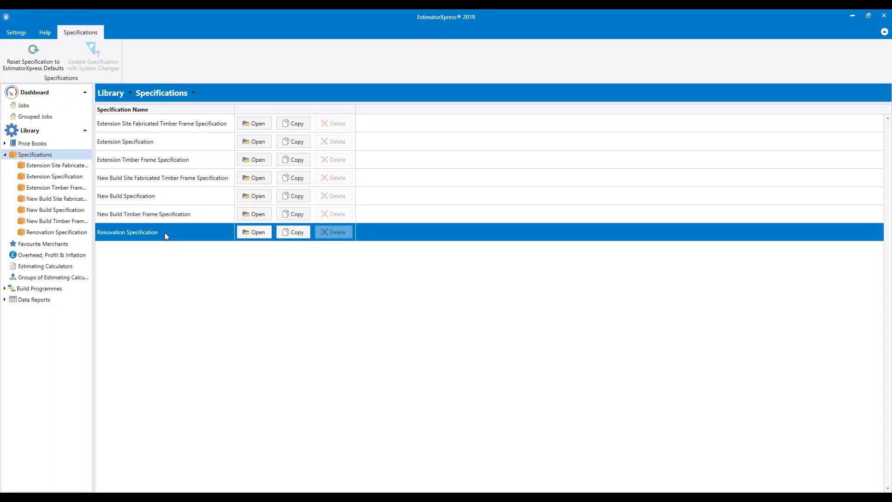
pyautogui.click(181, 216)
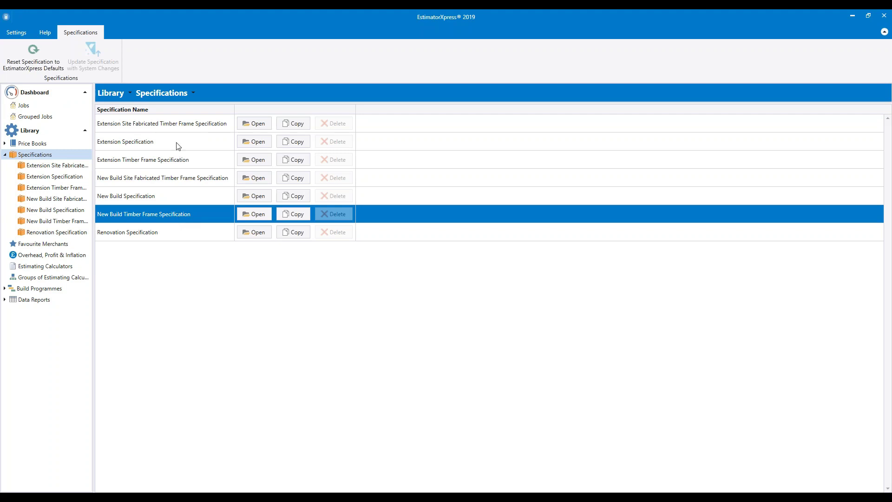
pyautogui.click(176, 163)
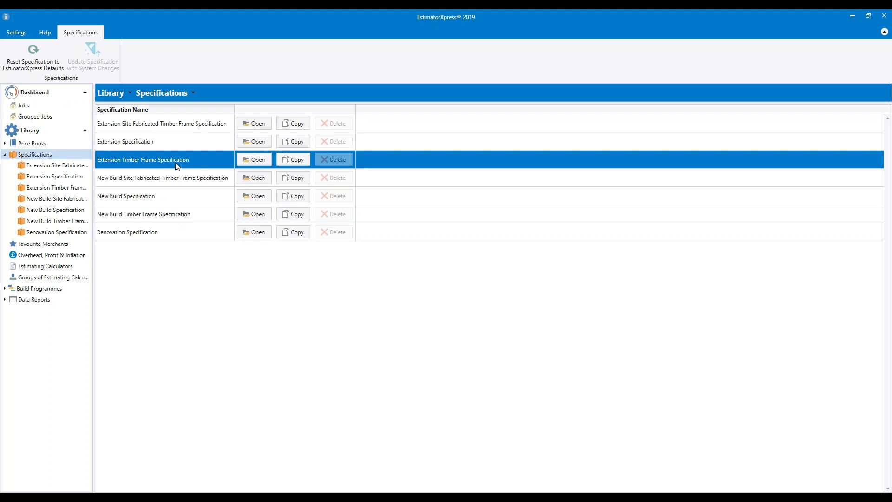
pyautogui.click(155, 184)
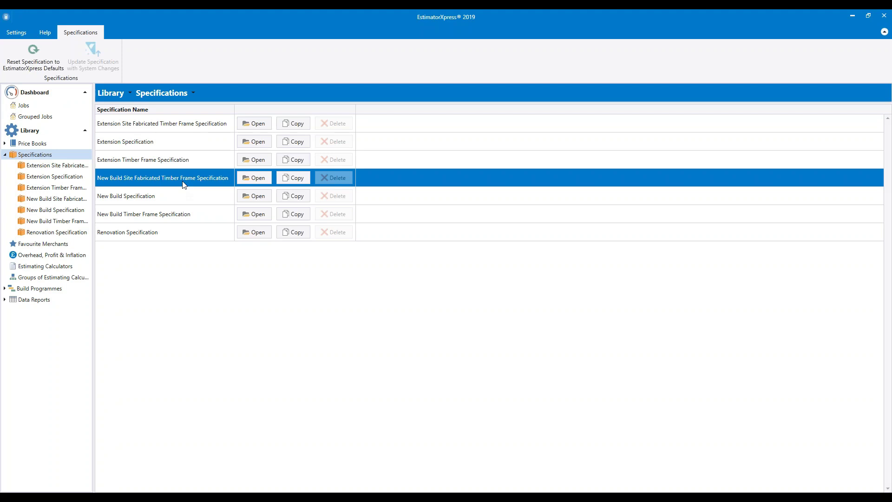
pyautogui.click(185, 130)
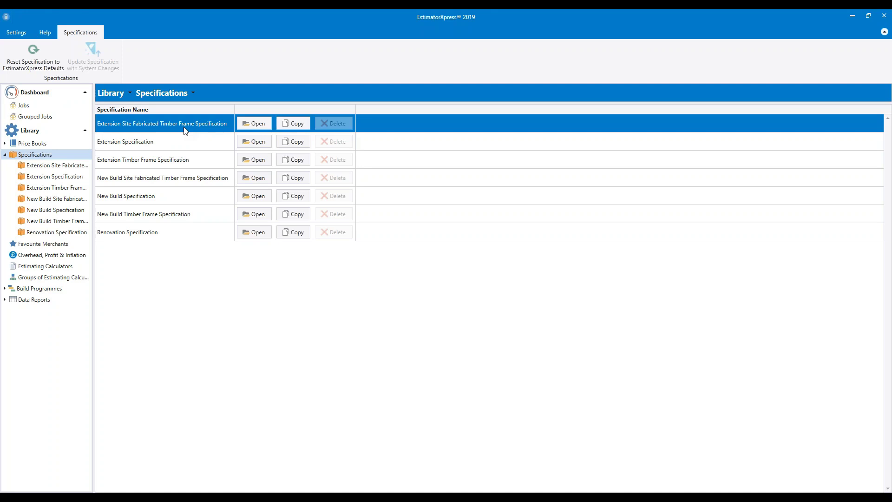
pyautogui.click(192, 194)
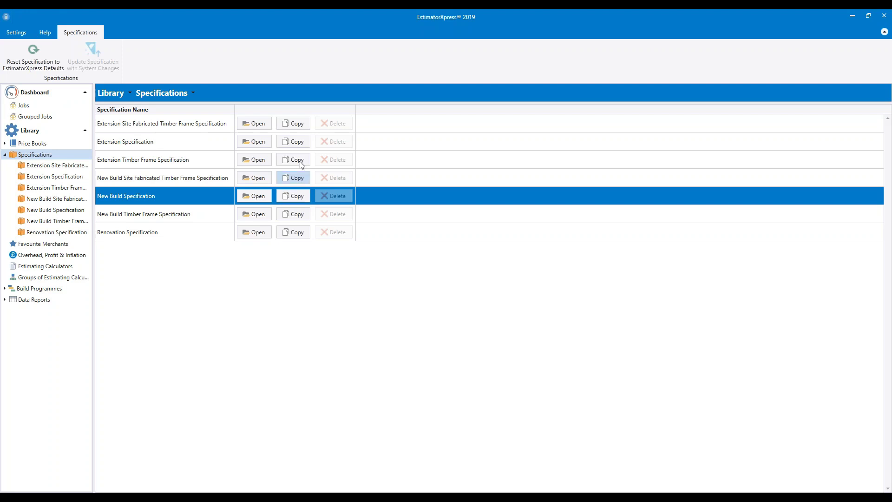
# - Copy the Extension Specification as a new specification named "My Extension Spec"
pyautogui.click(185, 142)
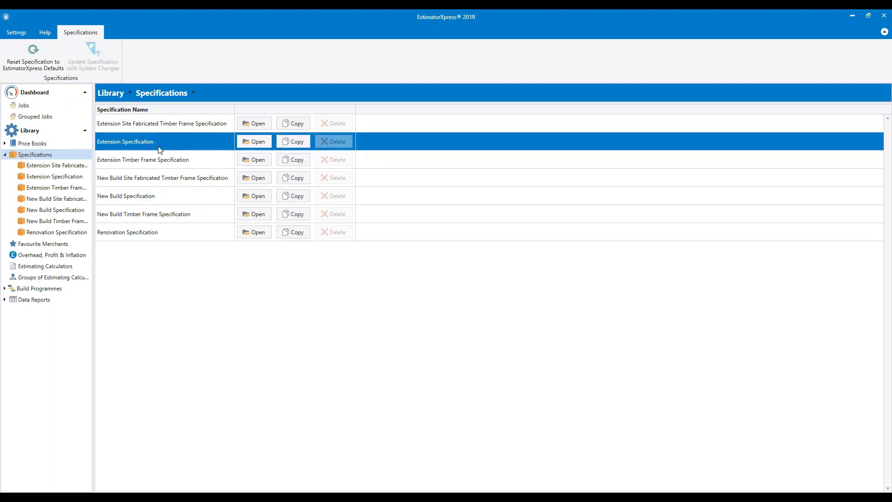
pyautogui.click(306, 148)
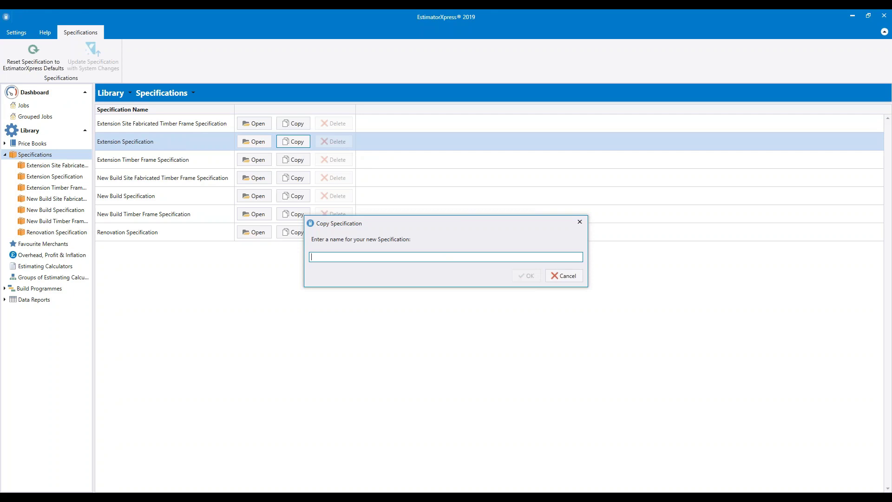
pyautogui.write('My Extension Spec')
pyautogui.click(526, 276)
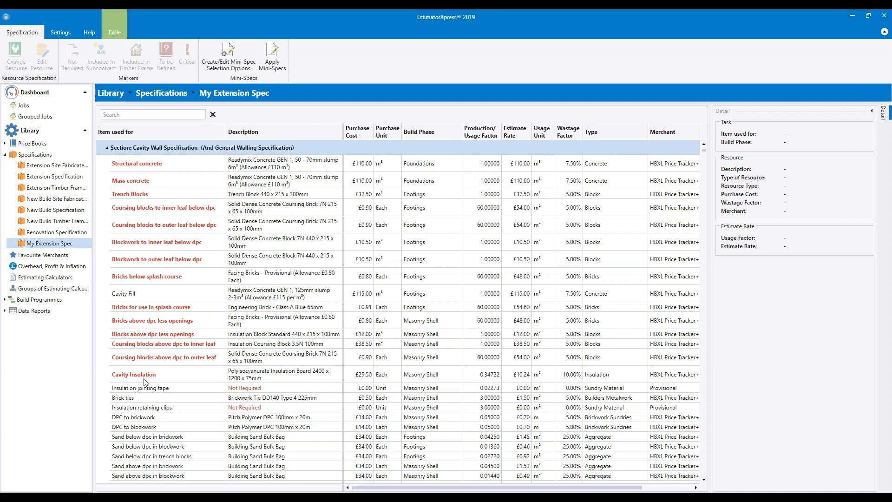
# - Examine the material, labour and plant items in the Cavity Wall Specification section of My Extension Spec
pyautogui.scroll(-3, 144, 382)
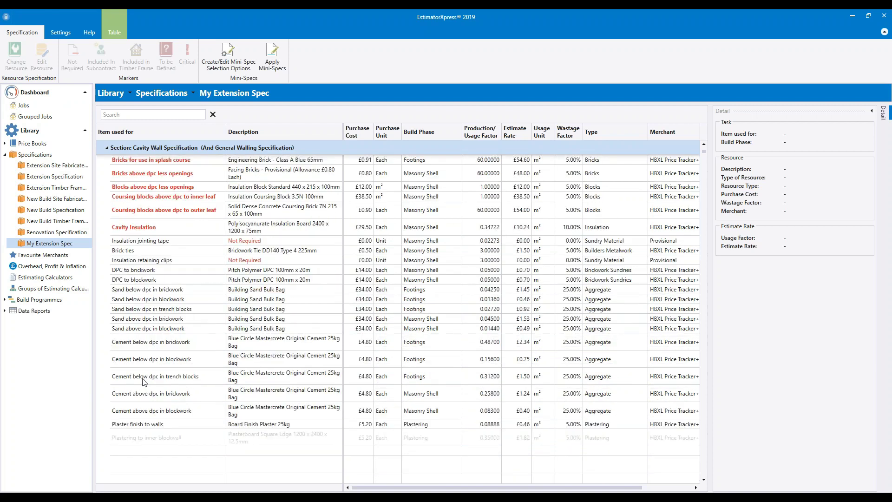
pyautogui.scroll(-5, 144, 382)
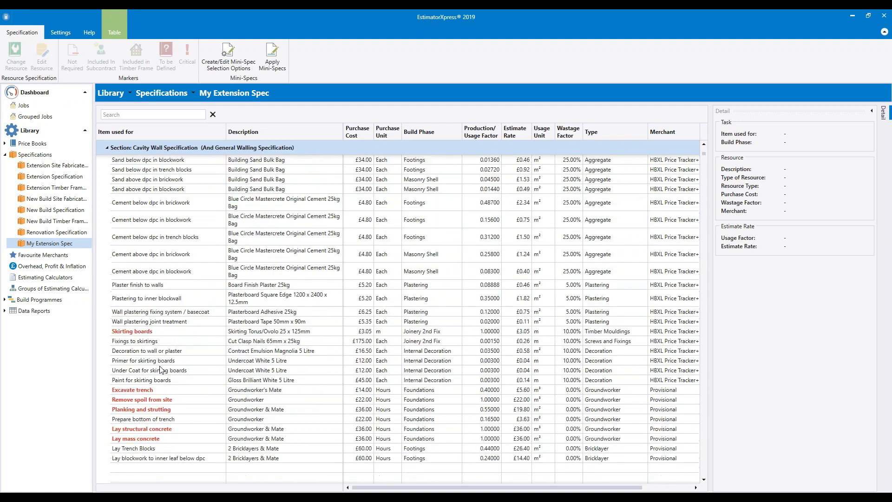
pyautogui.scroll(-4, 160, 370)
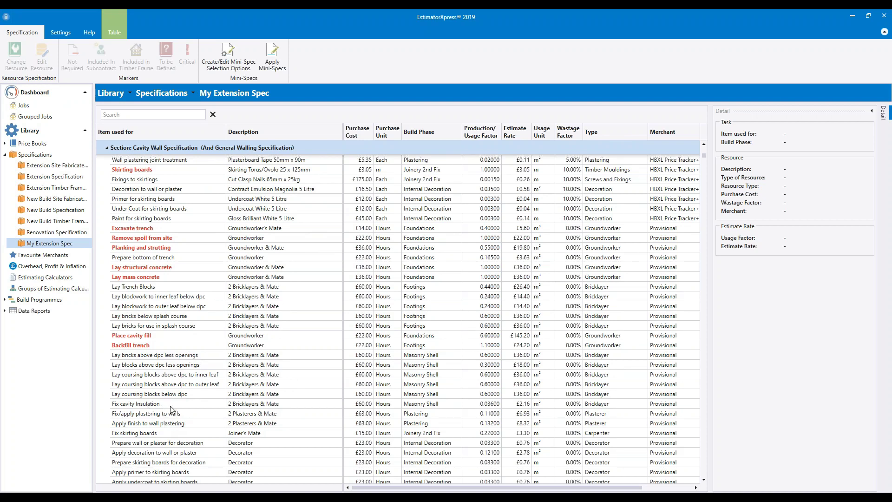
pyautogui.scroll(-4, 170, 407)
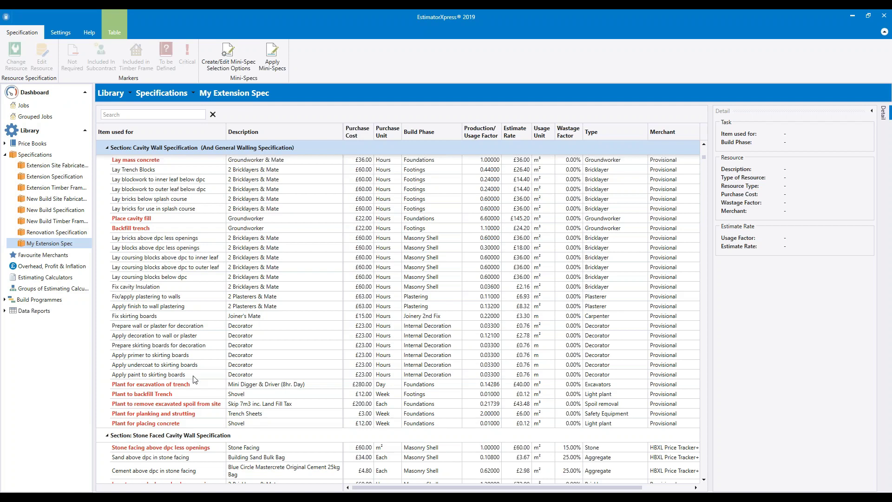
pyautogui.scroll(1, 254, 301)
pyautogui.scroll(3, 254, 301)
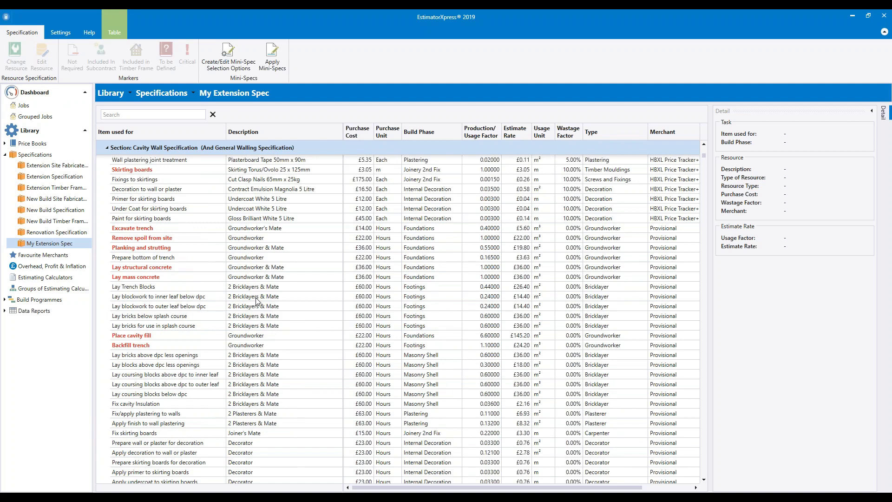
pyautogui.scroll(1, 267, 275)
pyautogui.scroll(5, 267, 275)
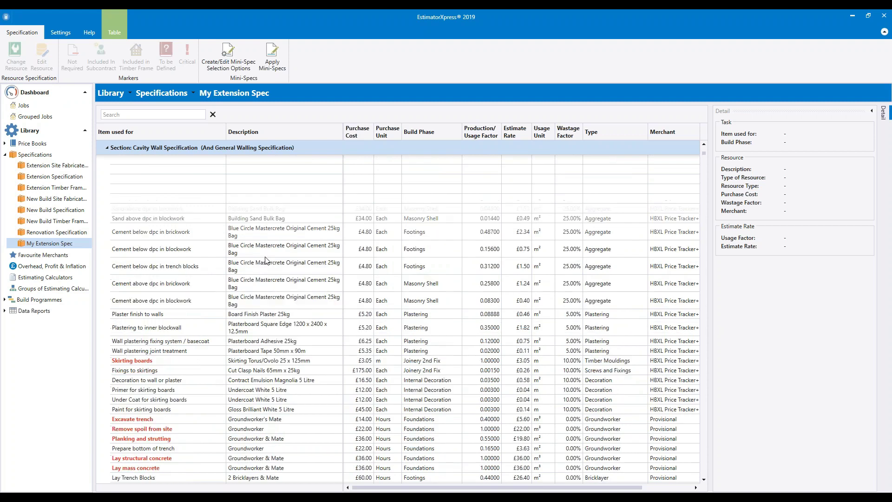
pyautogui.scroll(2, 267, 260)
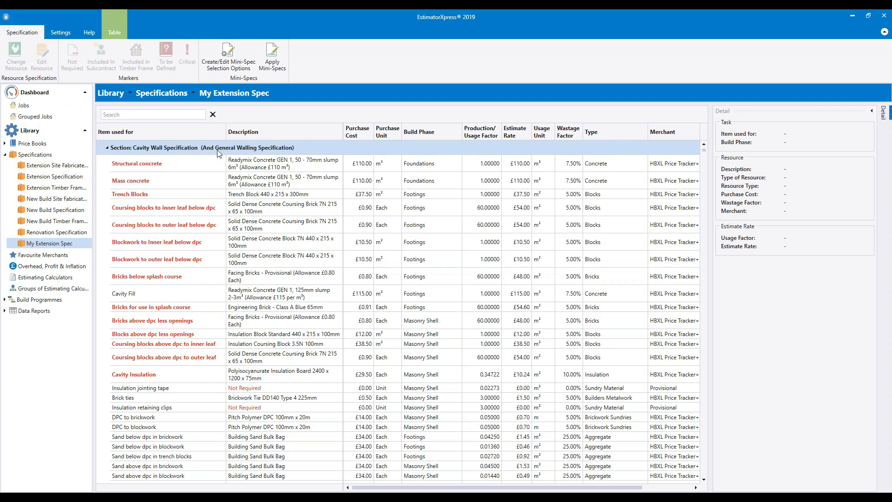
# - Examine the rest of the Cavity Wall Specification and the stone-faced, partition, attic and multileaf wall sections of My Extension Spec
pyautogui.scroll(-3, 190, 246)
pyautogui.scroll(-10, 189, 245)
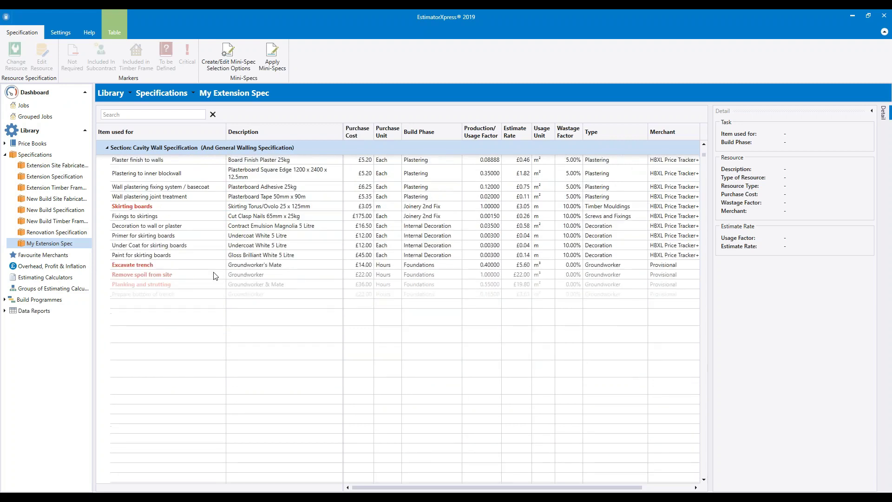
pyautogui.scroll(-1, 216, 279)
pyautogui.scroll(-7, 217, 282)
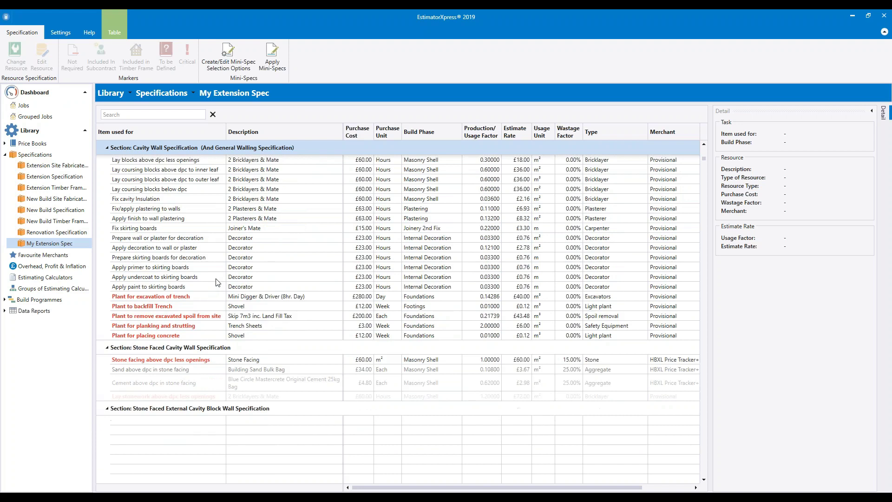
pyautogui.scroll(-1, 217, 282)
pyautogui.scroll(-3, 217, 282)
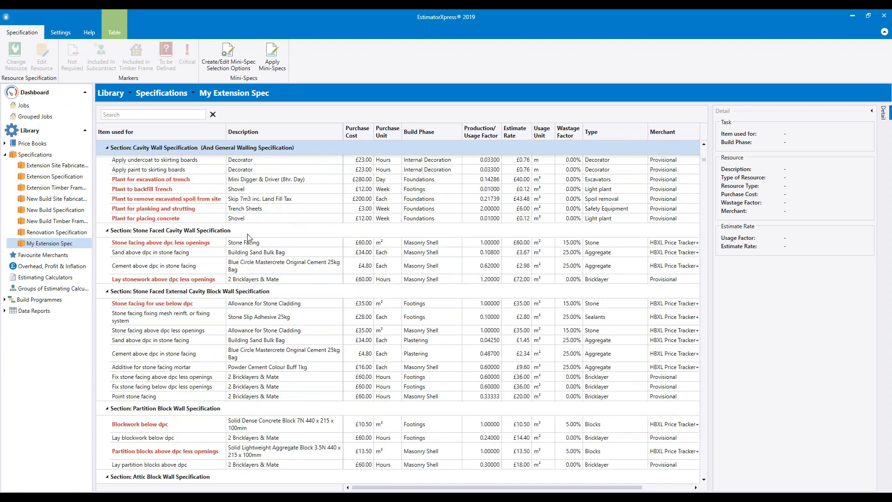
pyautogui.click(250, 232)
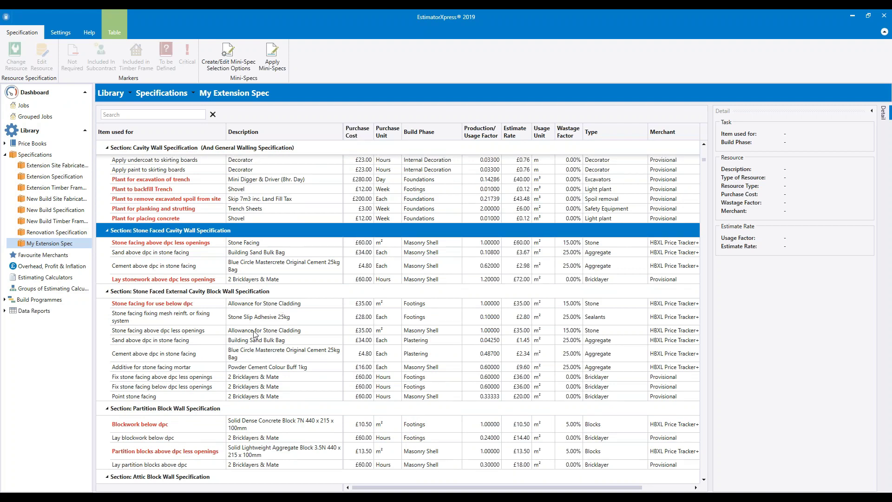
pyautogui.scroll(-2, 252, 330)
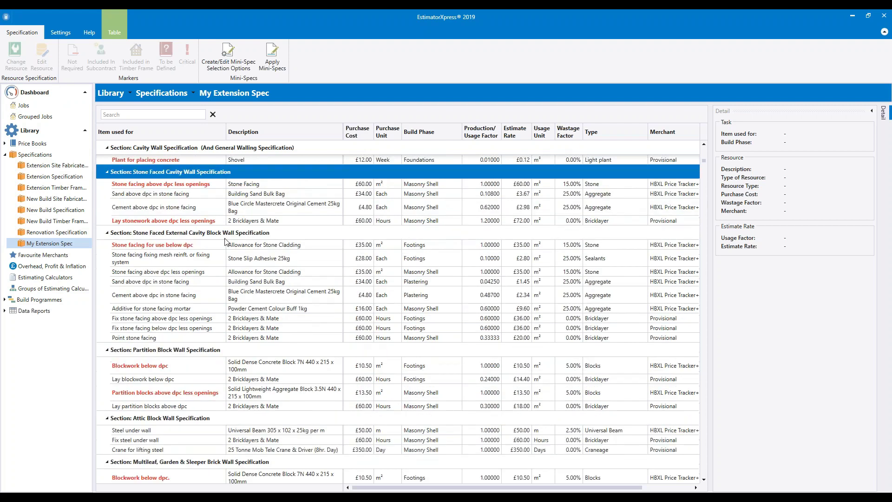
pyautogui.click(246, 353)
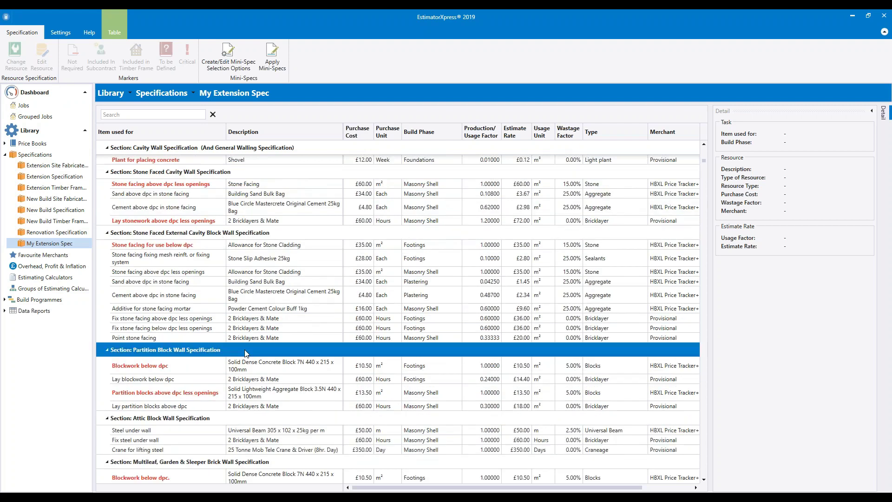
pyautogui.scroll(-5, 246, 353)
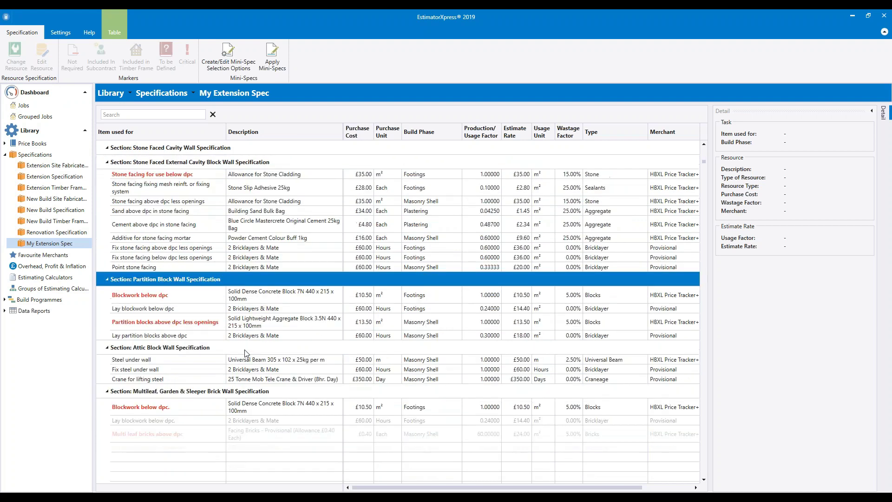
pyautogui.scroll(-6, 246, 353)
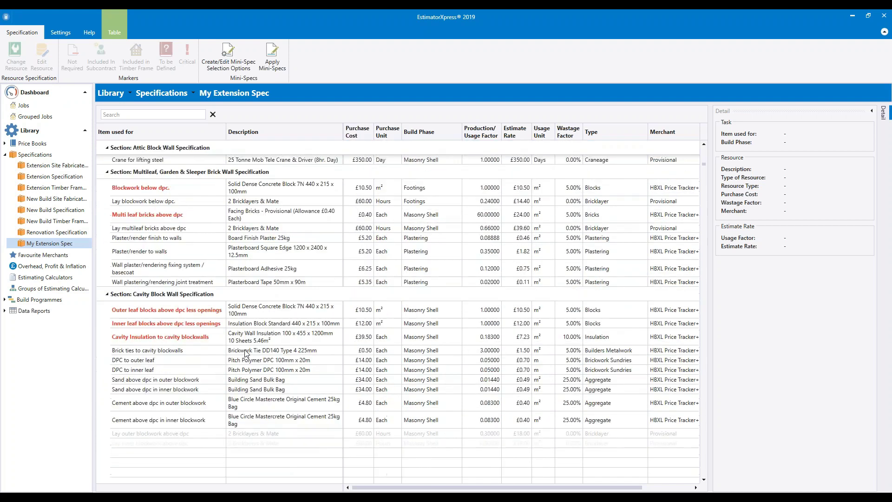
pyautogui.scroll(-1, 244, 351)
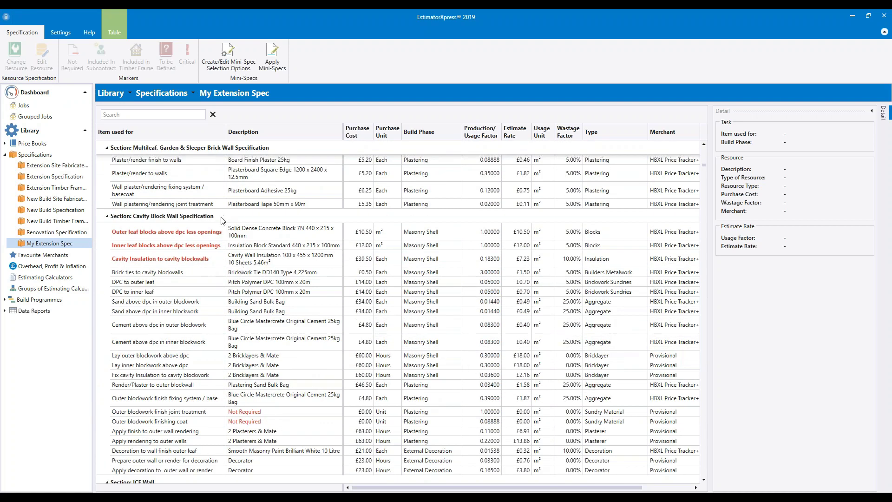
# - Examine the Cavity Block Wall, ICF Wall, SIPS Walls and retaining wall sections of My Extension Spec
pyautogui.click(223, 217)
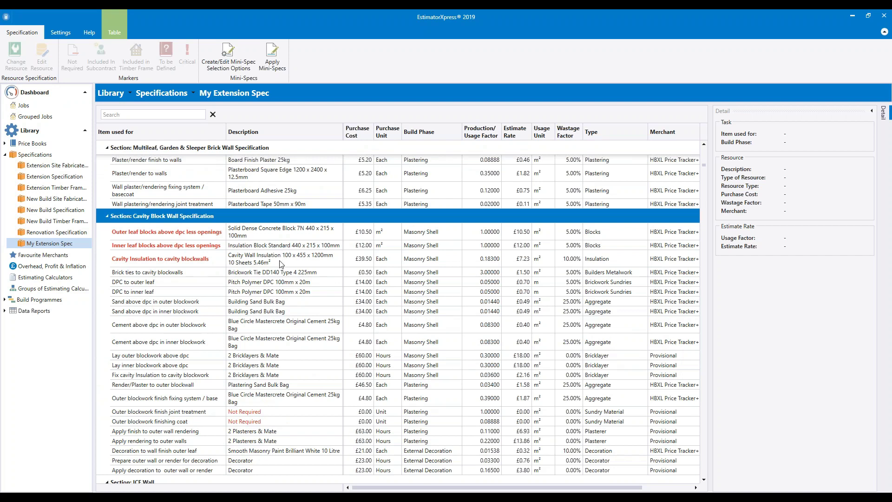
pyautogui.scroll(-4, 280, 264)
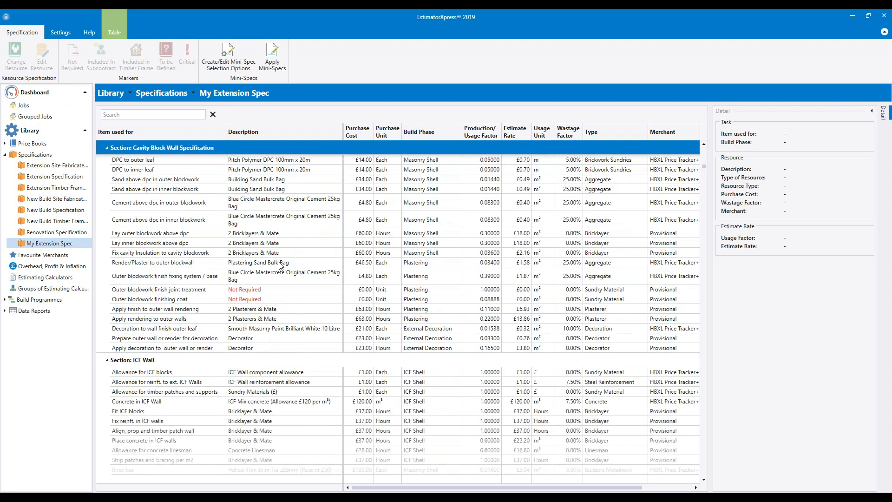
pyautogui.scroll(-4, 280, 263)
pyautogui.scroll(-8, 280, 265)
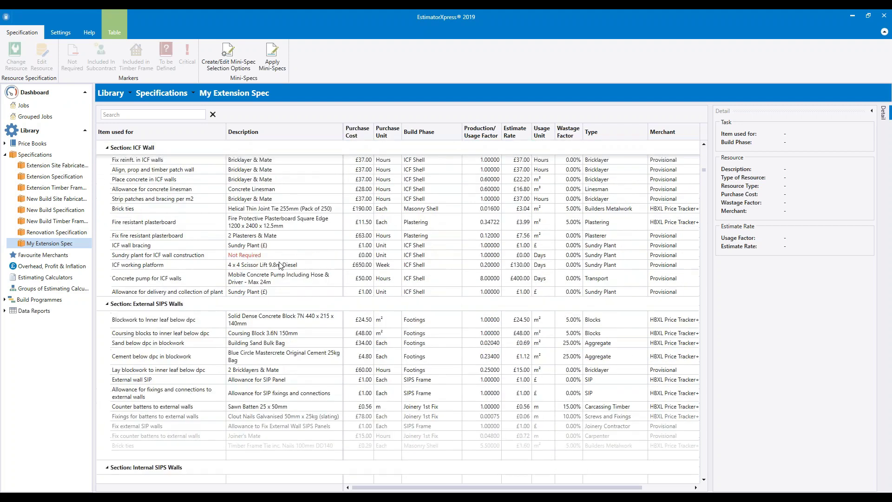
pyautogui.scroll(-8, 280, 265)
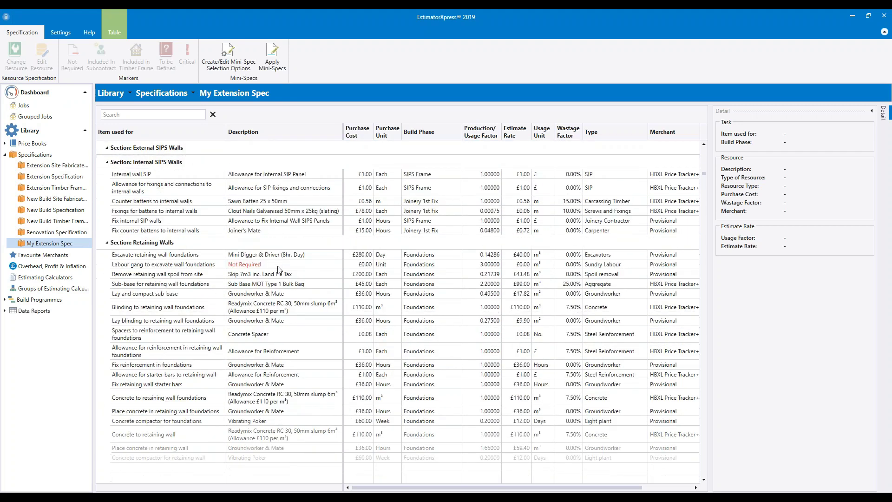
pyautogui.scroll(-6, 280, 270)
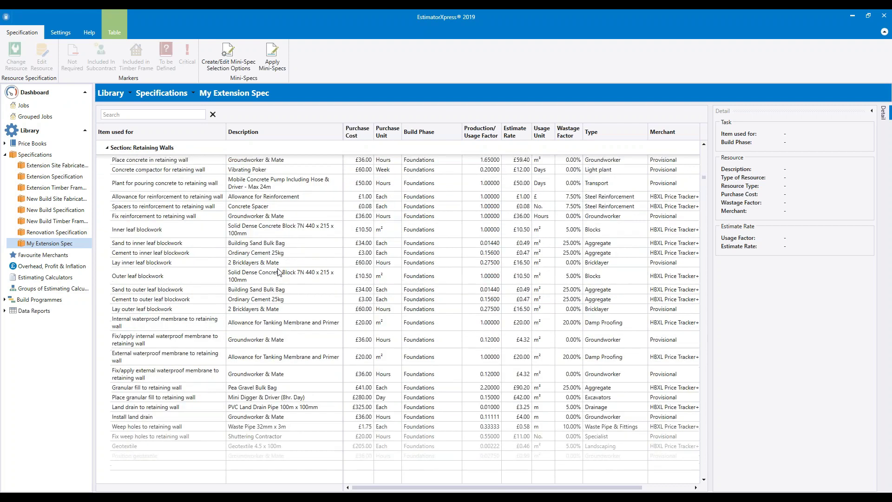
pyautogui.scroll(-9, 280, 274)
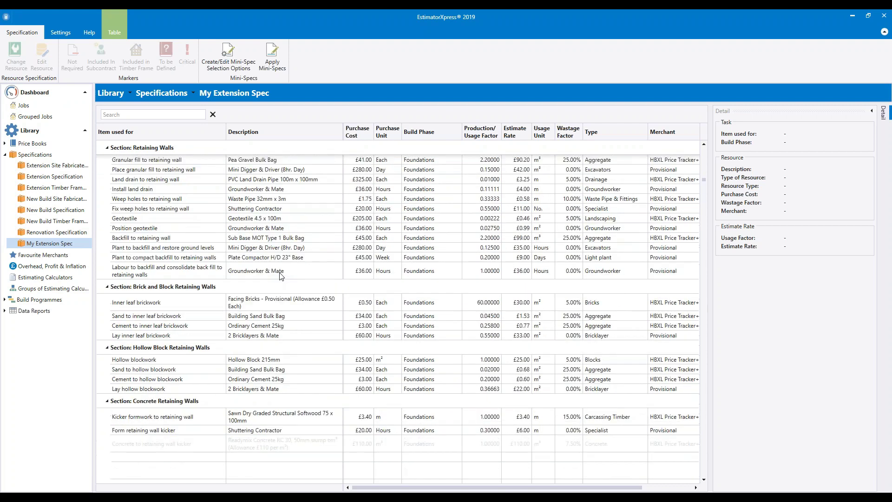
pyautogui.scroll(-3, 281, 276)
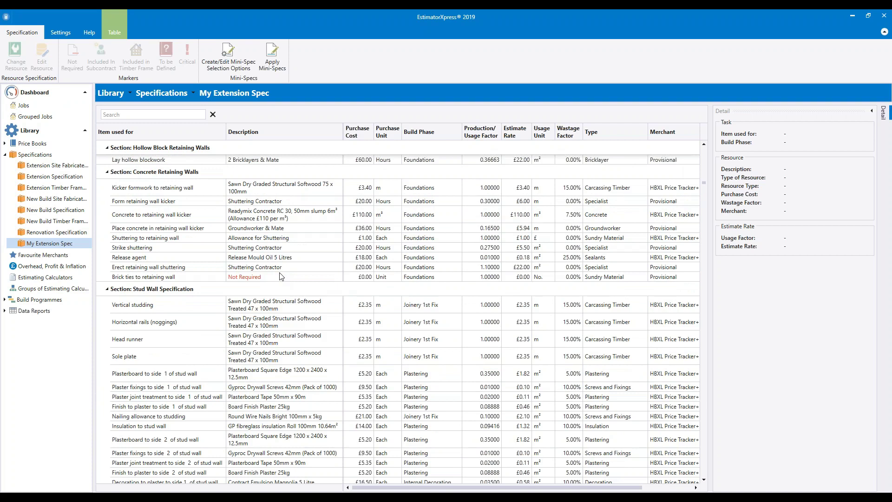
# - Examine the stud wall, metal stud, timber frame panel, wall starter, toothing and Tiled Roof General Specification sections
pyautogui.scroll(-10, 280, 276)
pyautogui.scroll(-9, 280, 277)
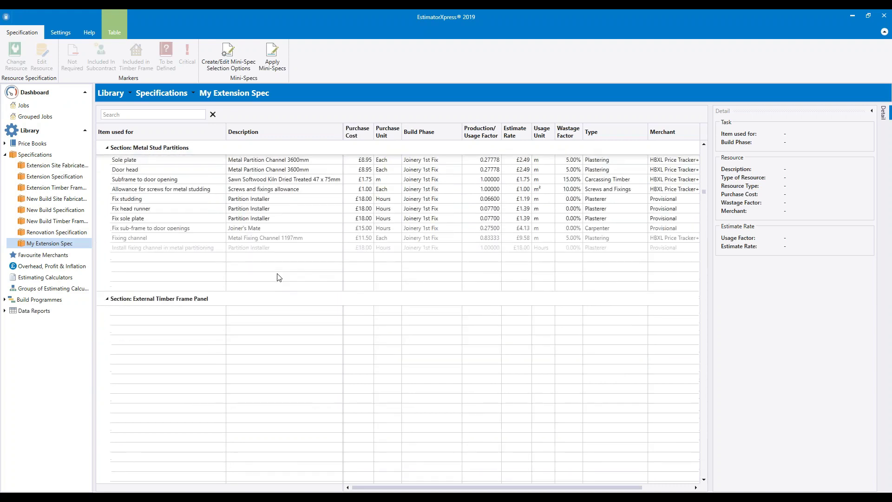
pyautogui.scroll(-3, 279, 277)
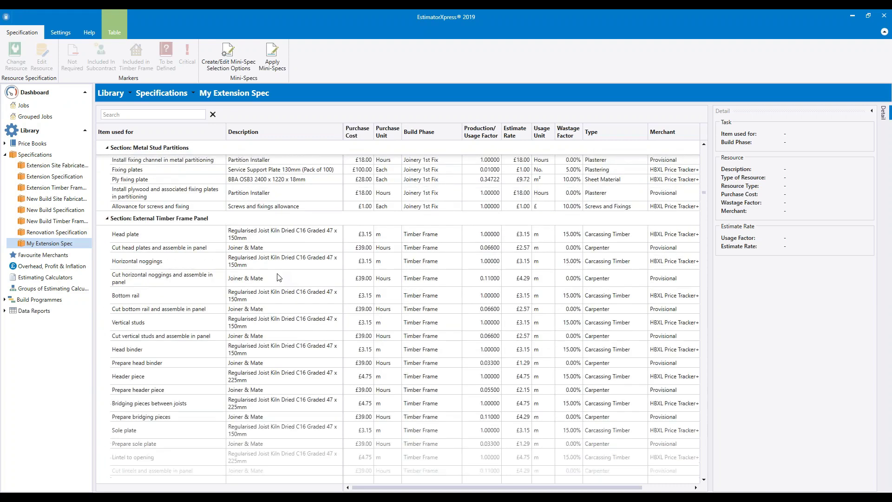
pyautogui.scroll(-3, 279, 277)
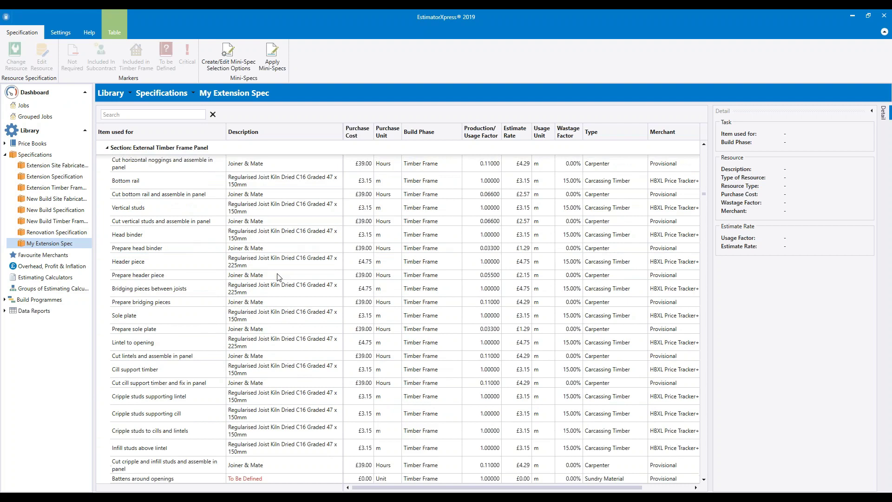
pyautogui.scroll(-8, 278, 277)
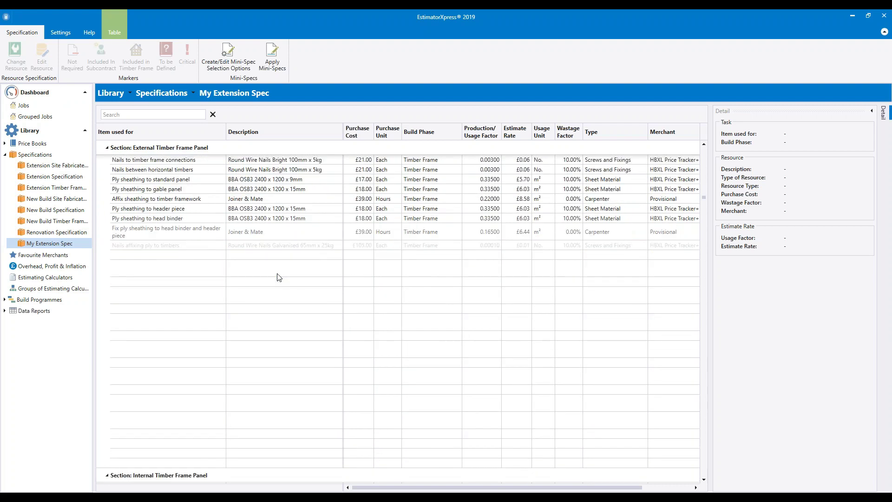
pyautogui.scroll(-6, 278, 277)
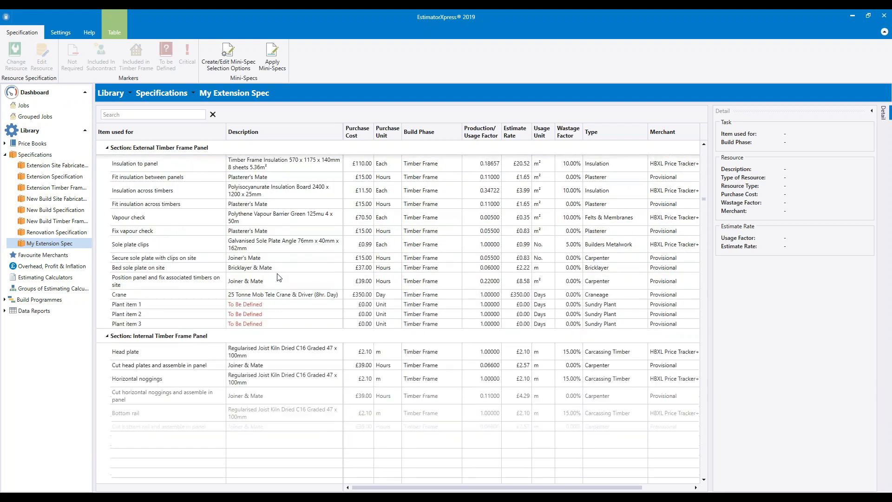
pyautogui.scroll(-4, 143, 318)
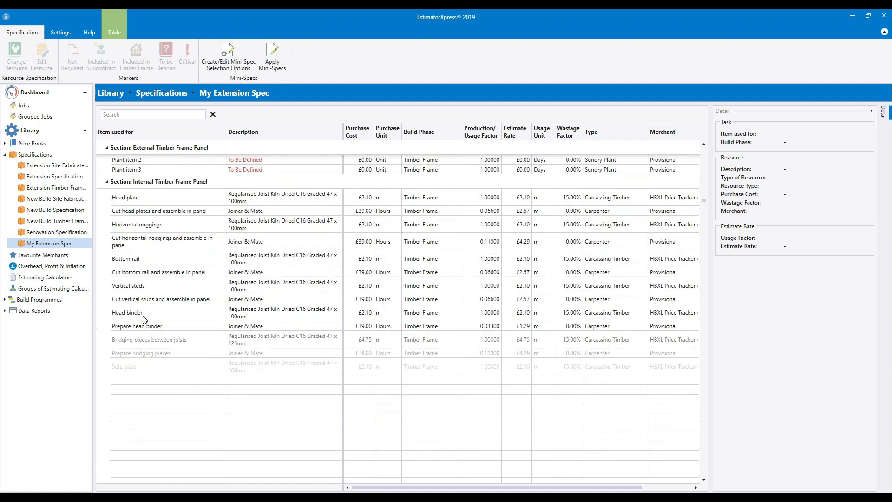
pyautogui.scroll(-8, 143, 318)
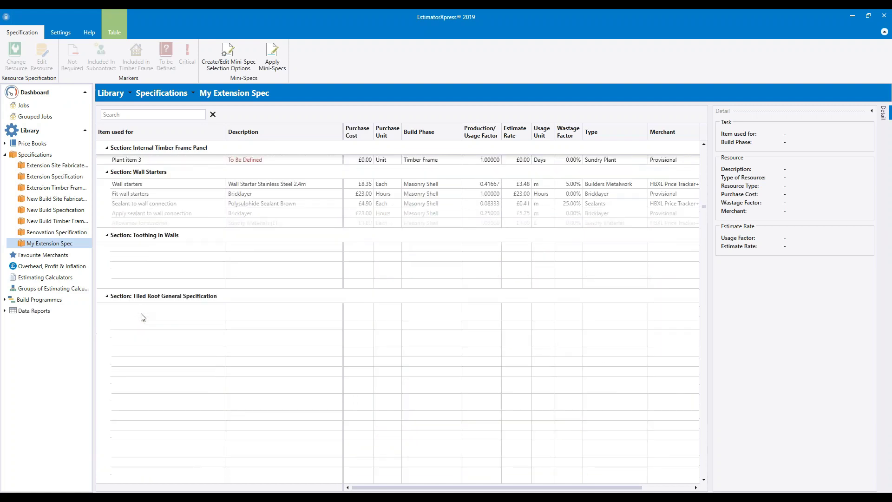
pyautogui.click(232, 290)
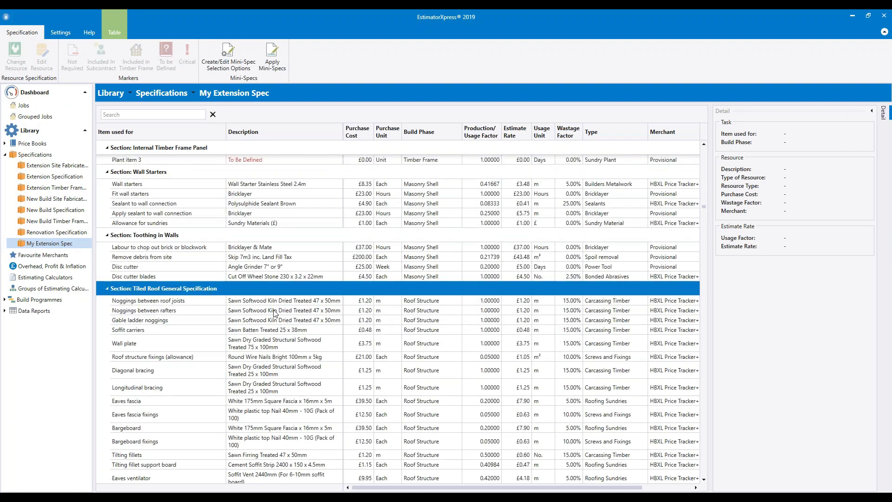
pyautogui.scroll(-4, 275, 314)
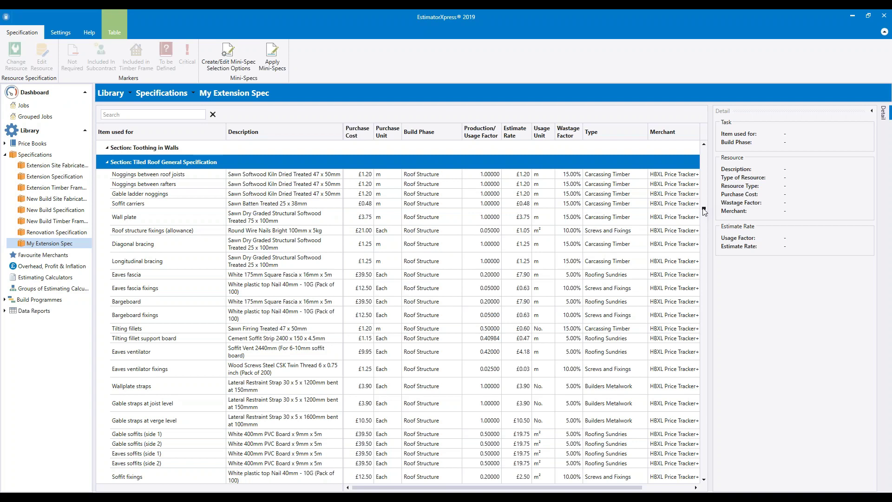
# - Open the resource selection for the Cavity Insulation item in the Cavity Wall Specification section
pyautogui.moveTo(704, 209); pyautogui.dragTo(705, 152)
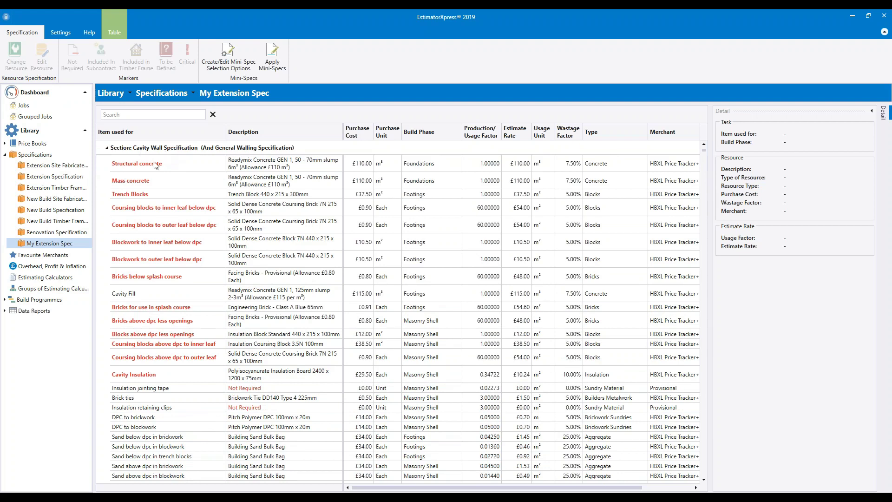
pyautogui.click(147, 380)
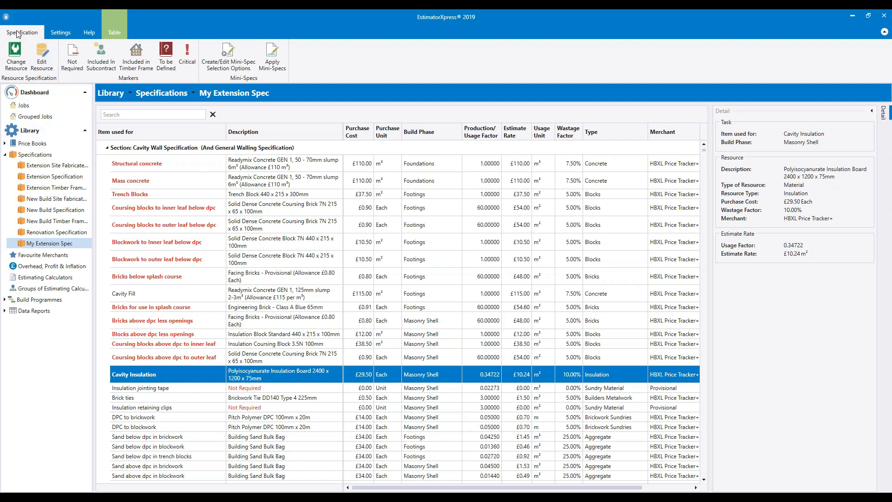
pyautogui.click(16, 62)
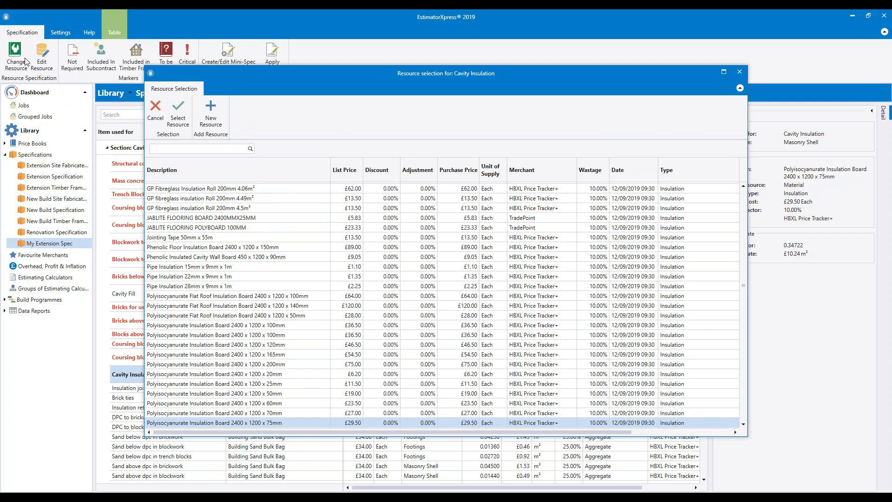
pyautogui.moveTo(302, 74); pyautogui.dragTo(618, 97)
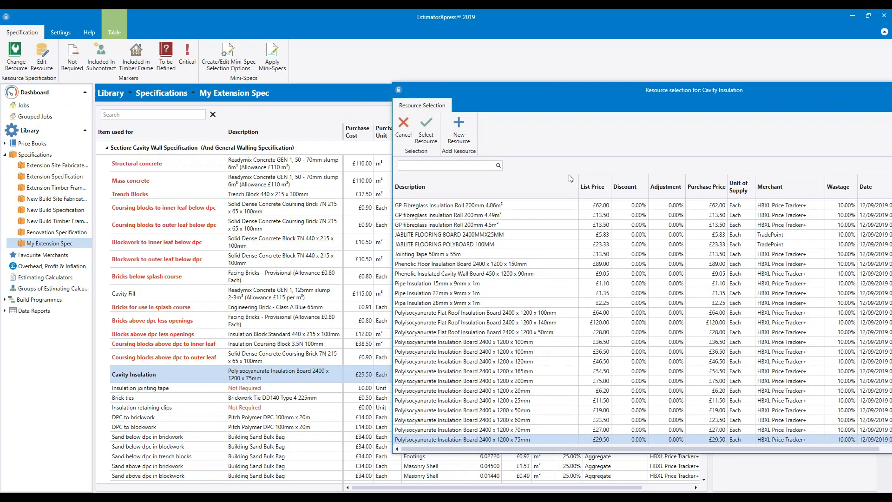
pyautogui.moveTo(583, 95); pyautogui.dragTo(299, 52)
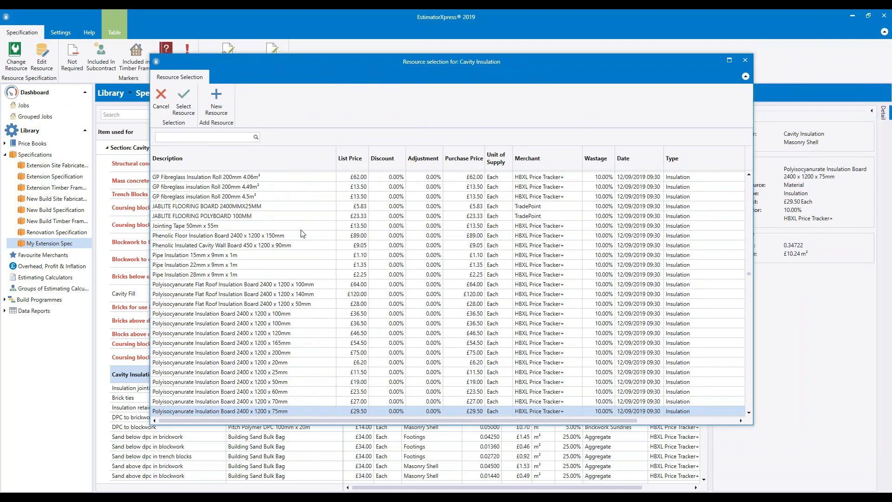
# - Browse the insulation resources and select Polyisocyanurate Insulation Board 2400 x 1200 x 75mm for the Cavity Insulation item
pyautogui.scroll(2, 287, 278)
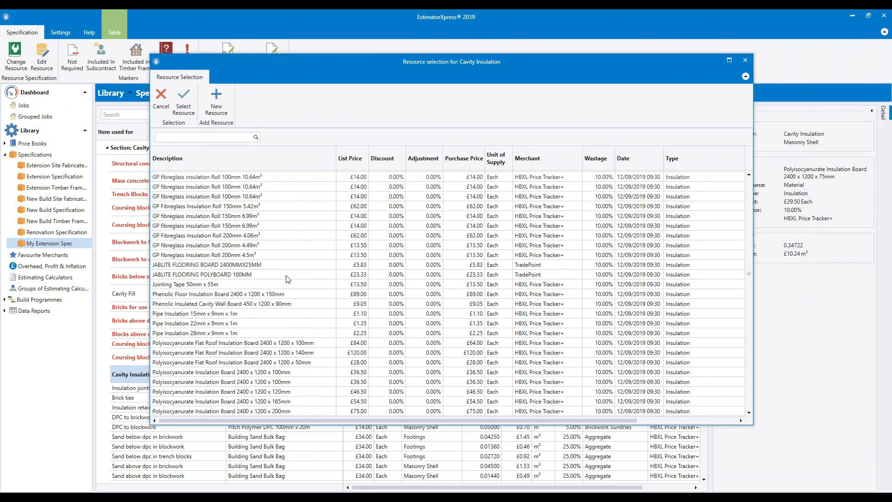
pyautogui.scroll(3, 287, 279)
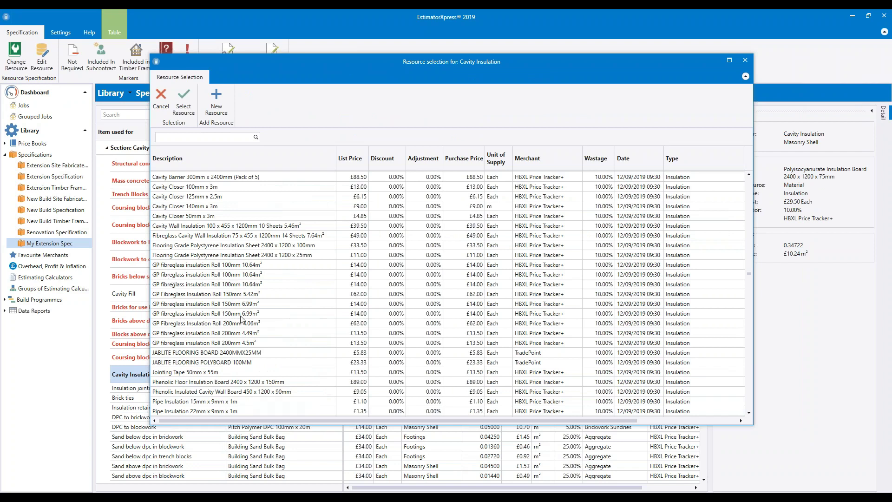
pyautogui.scroll(-3, 284, 313)
pyautogui.scroll(-5, 285, 314)
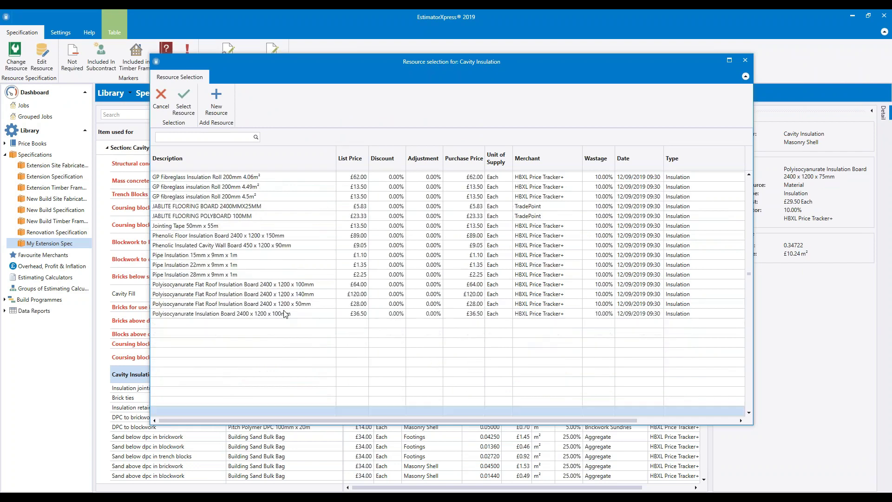
pyautogui.scroll(-1, 285, 314)
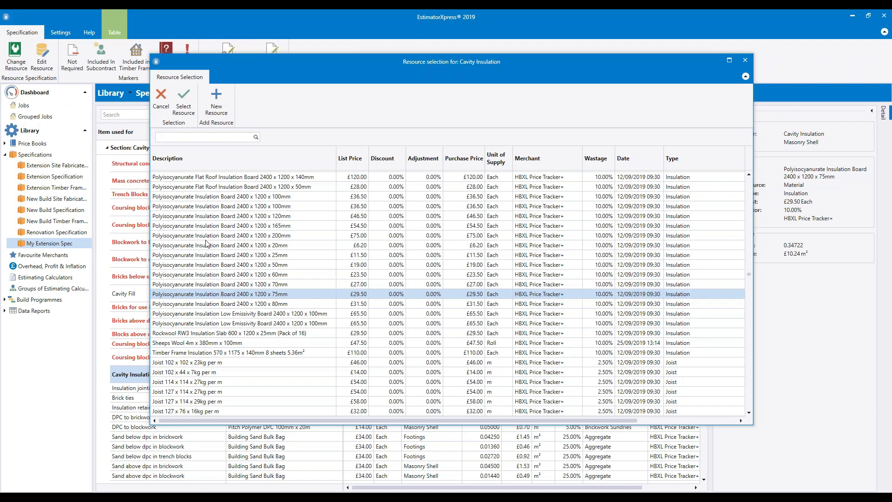
pyautogui.click(298, 296)
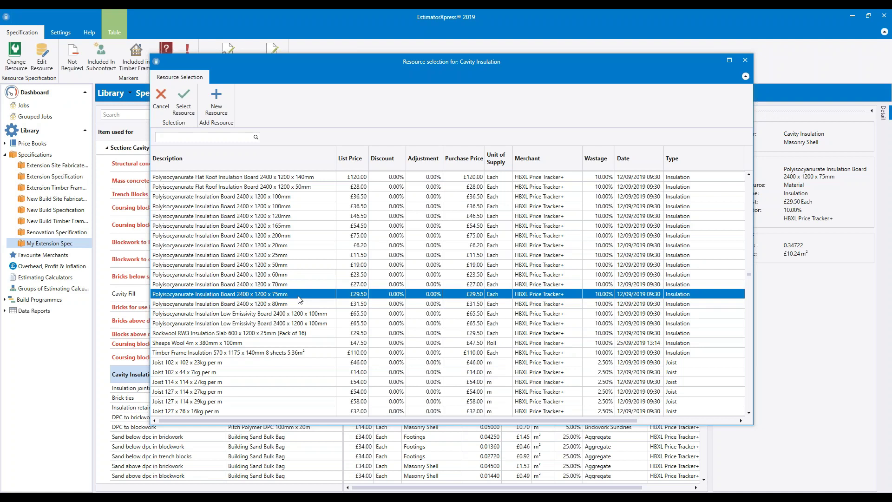
pyautogui.scroll(7, 586, 263)
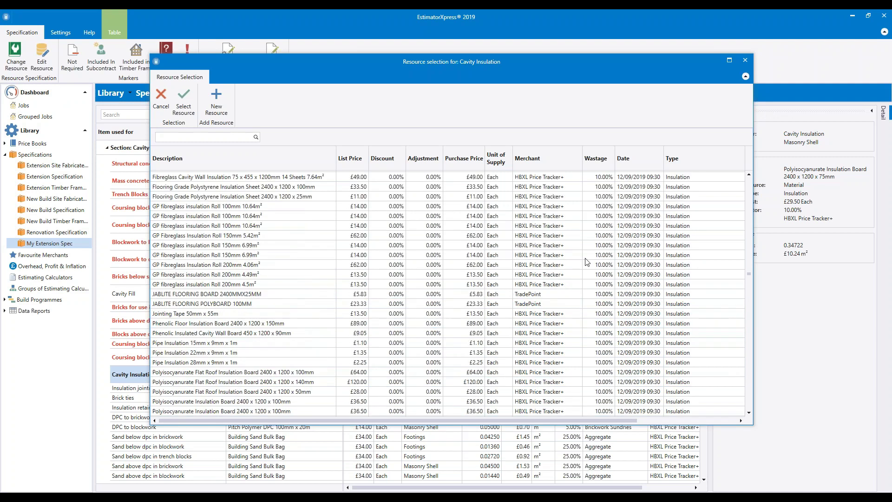
pyautogui.scroll(-5, 329, 199)
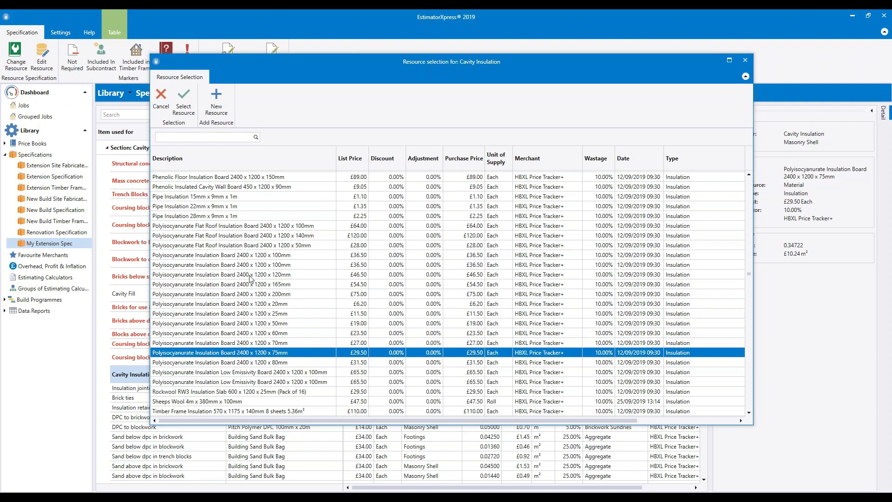
pyautogui.click(184, 110)
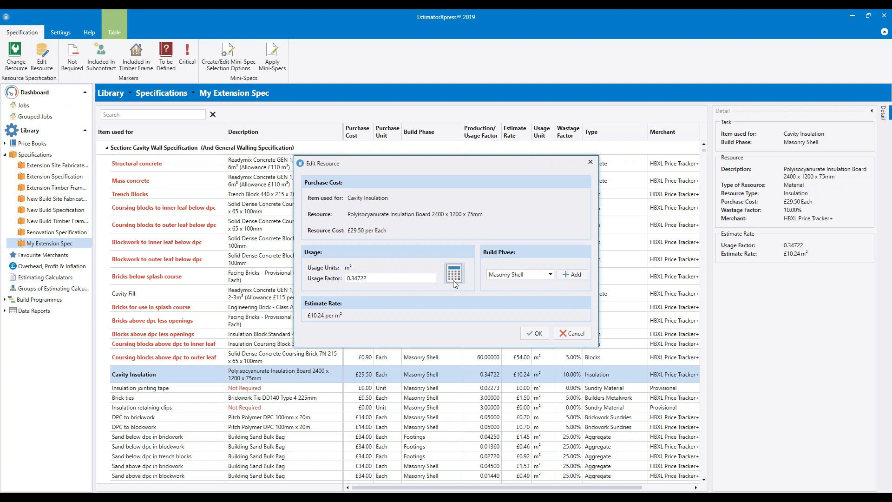
# - Set the usage calculation to 1 board for 2.88002 m² of Cavity Insulation and accept the resource
pyautogui.click(377, 279)
pyautogui.moveTo(364, 280); pyautogui.dragTo(344, 282)
pyautogui.click(455, 276)
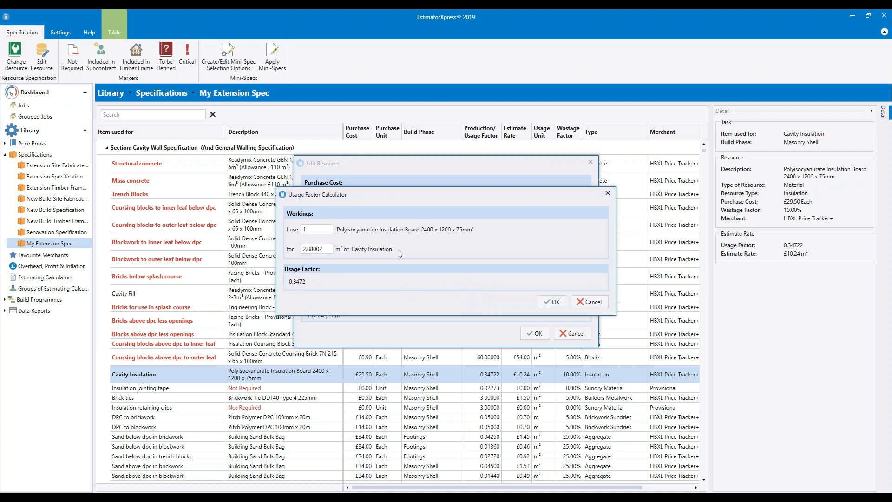
pyautogui.click(307, 229)
pyautogui.write('1')
pyautogui.click(317, 228)
pyautogui.click(327, 248)
pyautogui.click(545, 303)
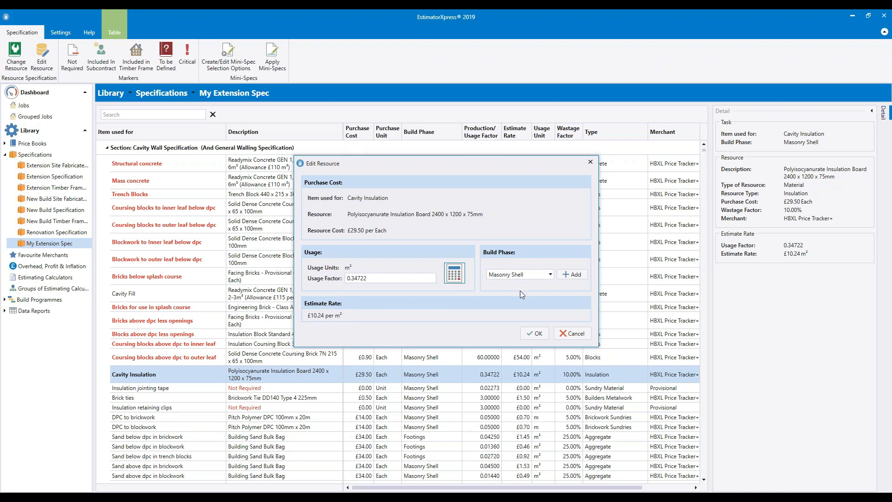
pyautogui.click(537, 333)
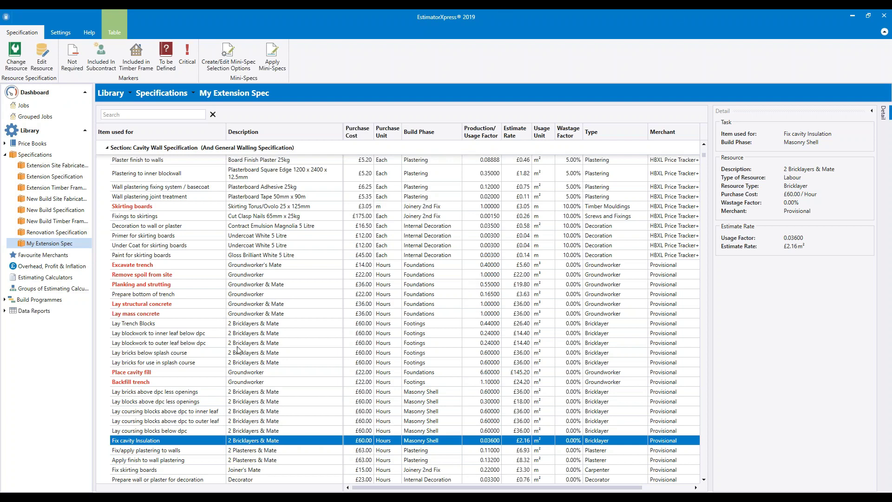
# - Examine the material and labour items of the Cavity Wall Specification section
pyautogui.scroll(4, 238, 349)
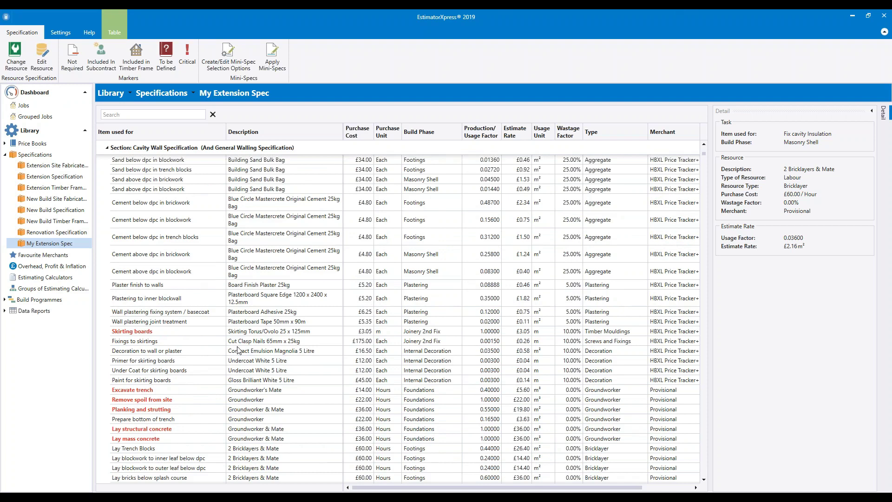
pyautogui.scroll(7, 238, 349)
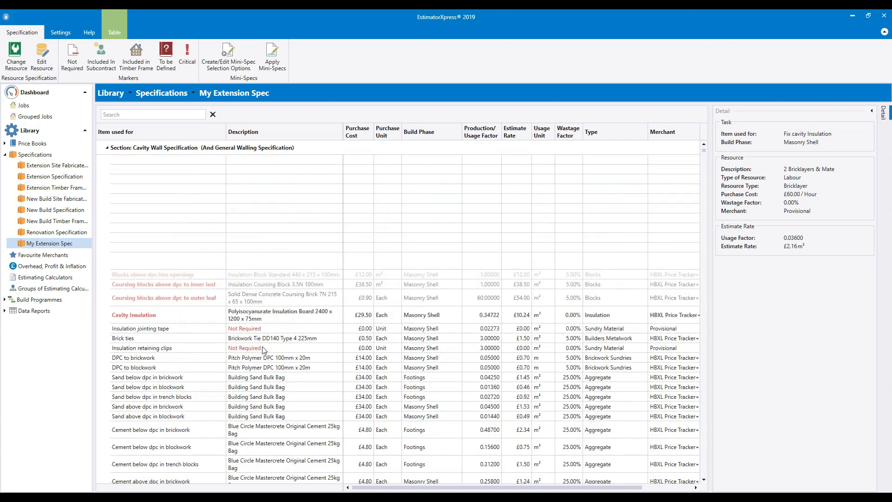
pyautogui.scroll(2, 263, 349)
pyautogui.scroll(-7, 267, 357)
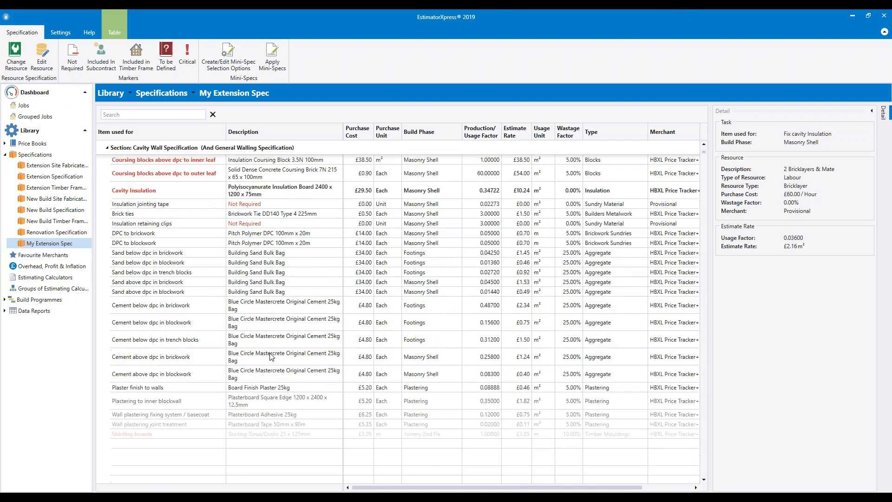
pyautogui.scroll(-3, 271, 356)
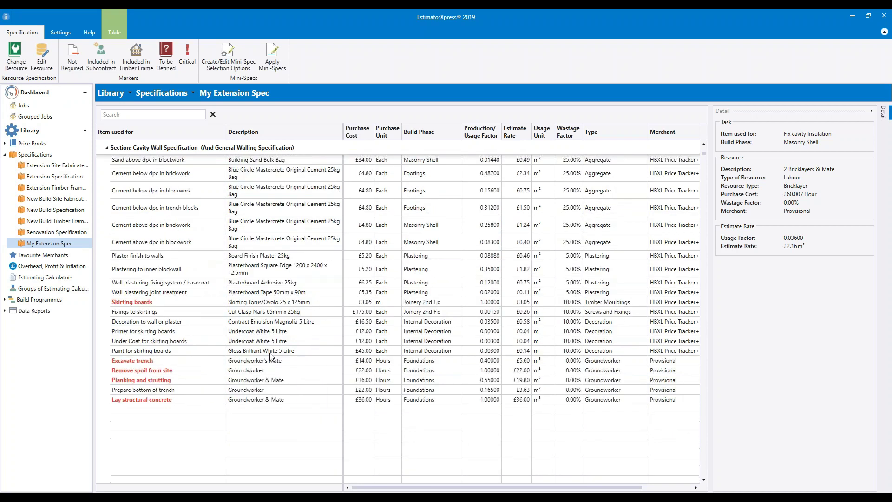
pyautogui.scroll(-3, 270, 356)
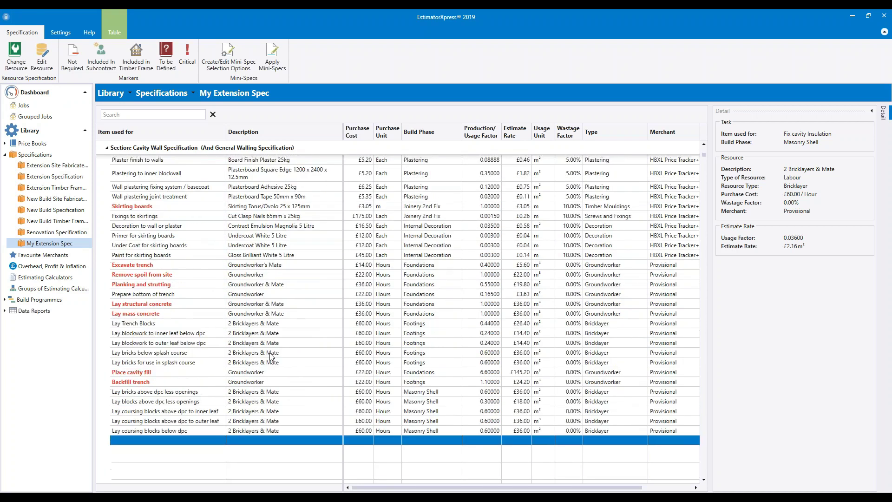
pyautogui.scroll(-1, 157, 395)
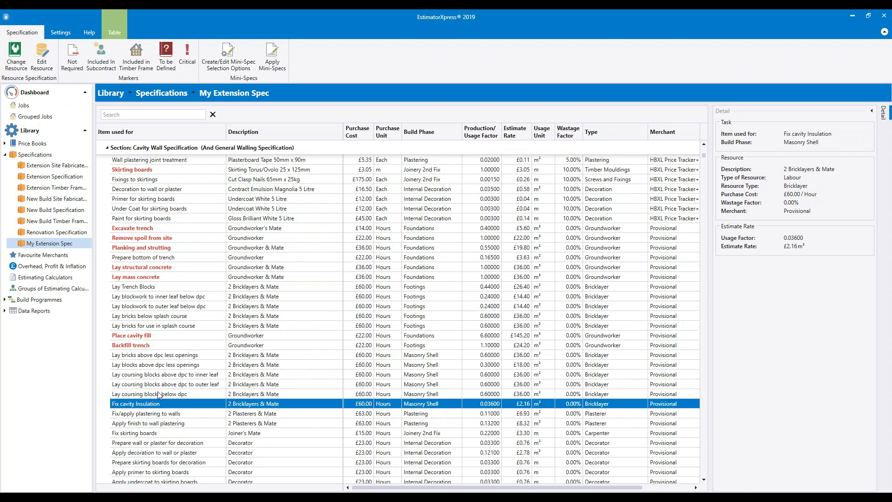
# - Search the specification for "fix cavity" and open the usage factor calculator of the Fix cavity Insulation item
pyautogui.click(136, 115)
pyautogui.write('fix cavity')
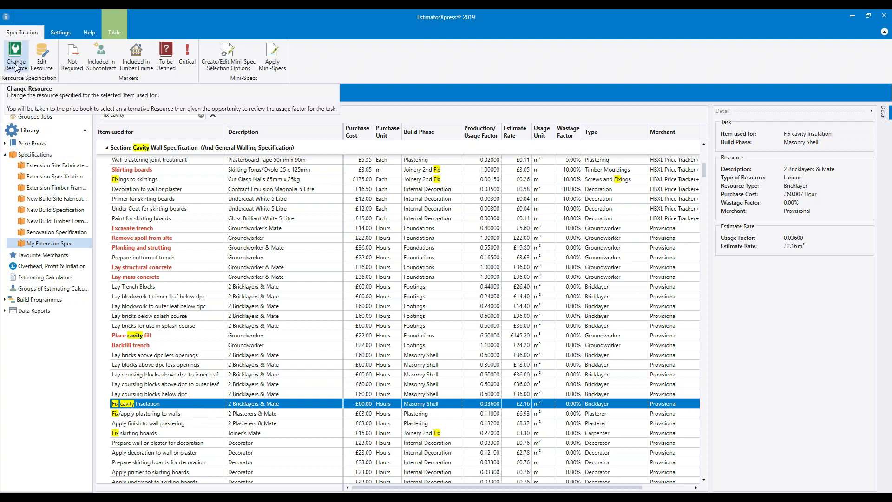
pyautogui.click(45, 65)
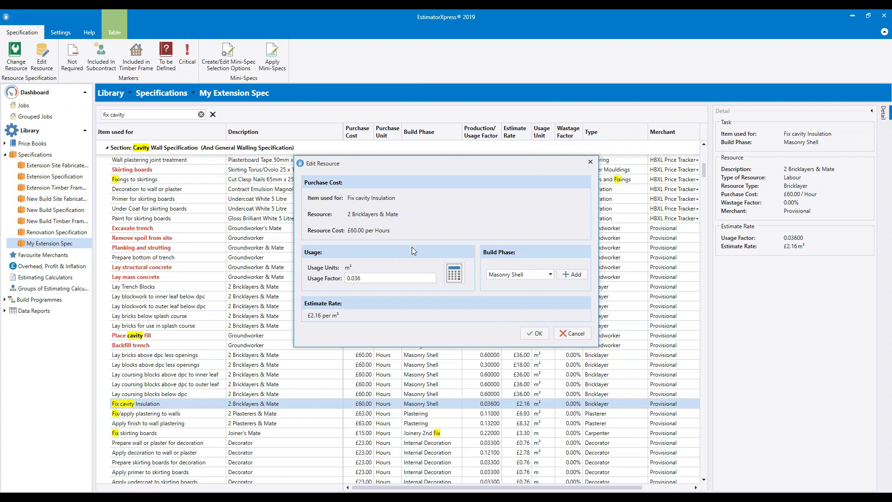
pyautogui.click(454, 273)
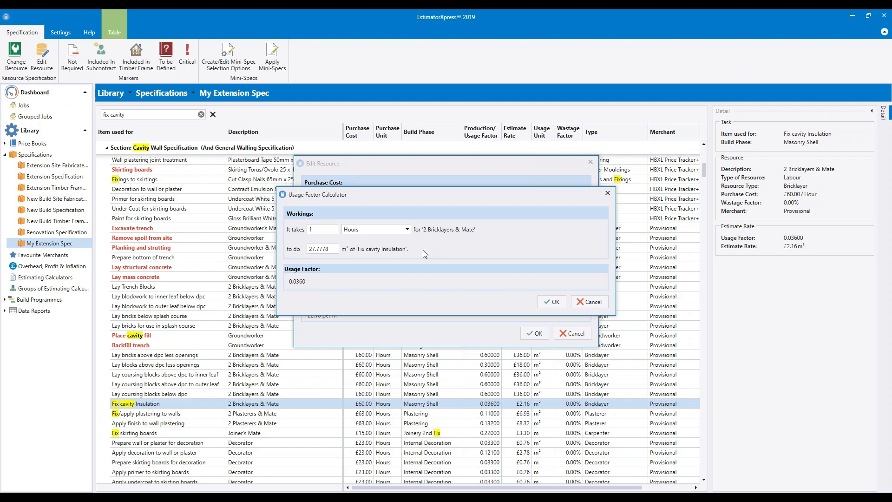
# - Set the Fix cavity Insulation labour to 2 hours for 27.78 m² and accept the resource edit
pyautogui.click(324, 230)
pyautogui.write('2')
pyautogui.click(337, 250)
pyautogui.hotkey('shift', 'Tab')
pyautogui.write('1')
pyautogui.press('Tab')
pyautogui.write('1')
pyautogui.click(328, 225)
pyautogui.write('2')
pyautogui.press('Tab')
pyautogui.write('27.78')
pyautogui.click(551, 303)
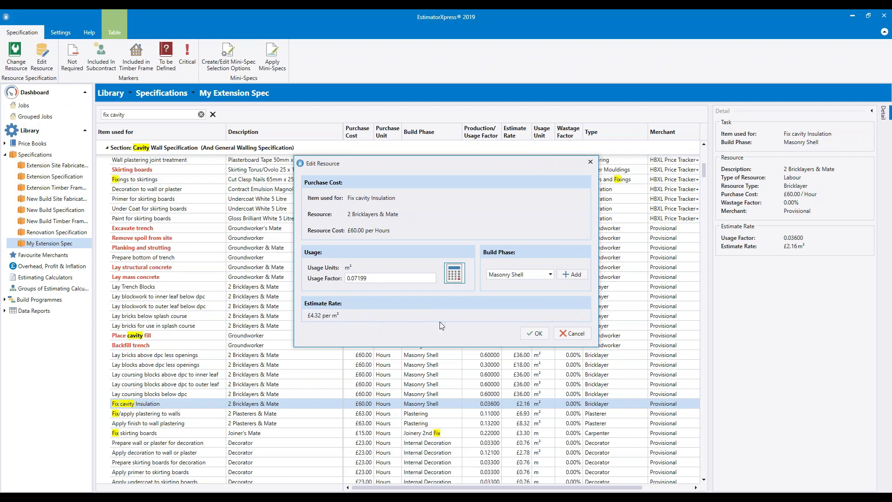
pyautogui.click(537, 334)
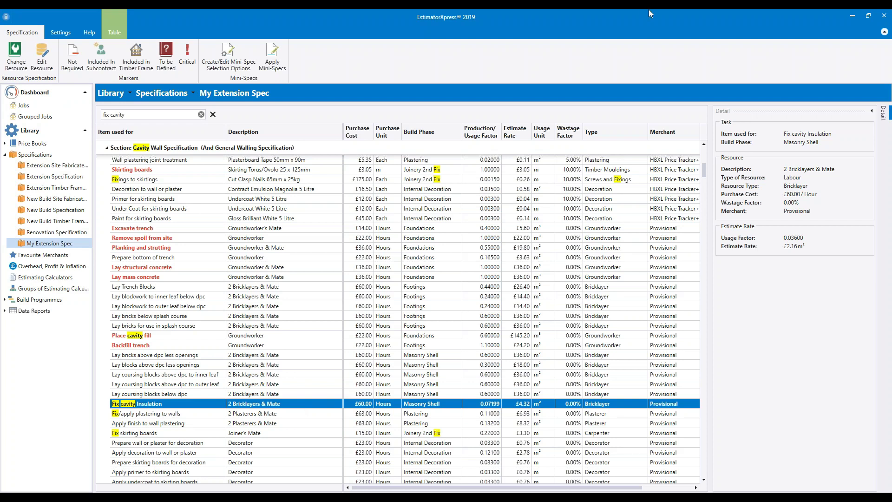
# - Calculate the Cavity Insulation coverage per board with the formula =1.2*2.4 in its usage factor calculator
pyautogui.scroll(5, 634, 176)
pyautogui.scroll(6, 703, 160)
pyautogui.scroll(2, 271, 210)
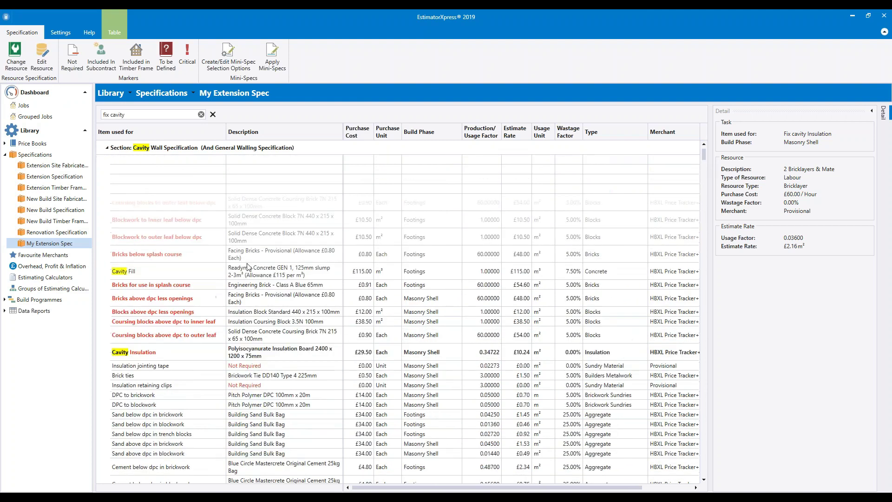
pyautogui.click(284, 374)
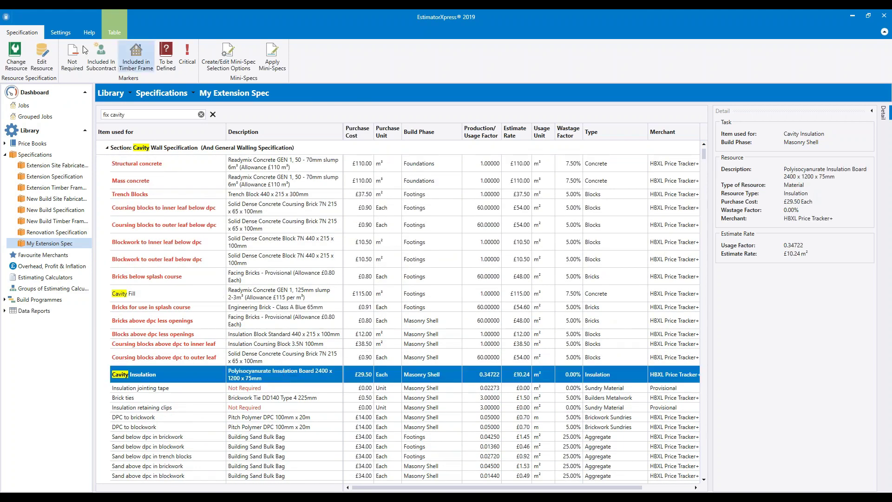
pyautogui.click(43, 67)
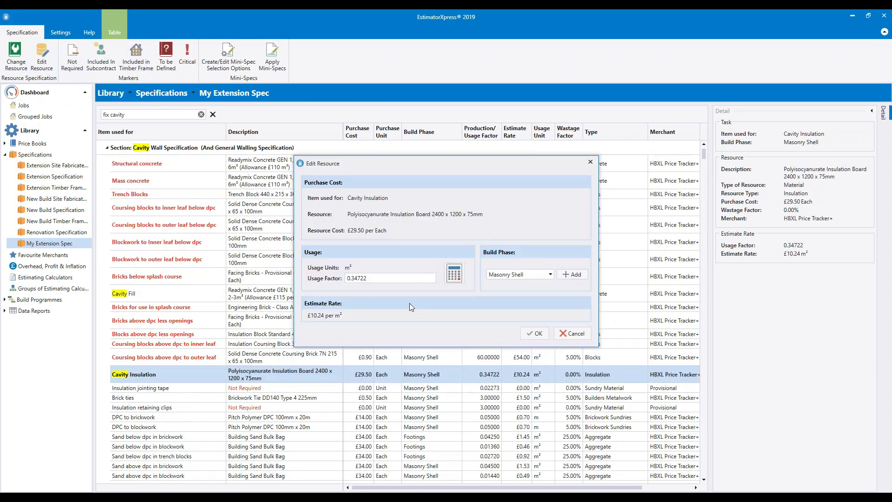
pyautogui.click(450, 268)
pyautogui.doubleClick(329, 250)
pyautogui.write('=')
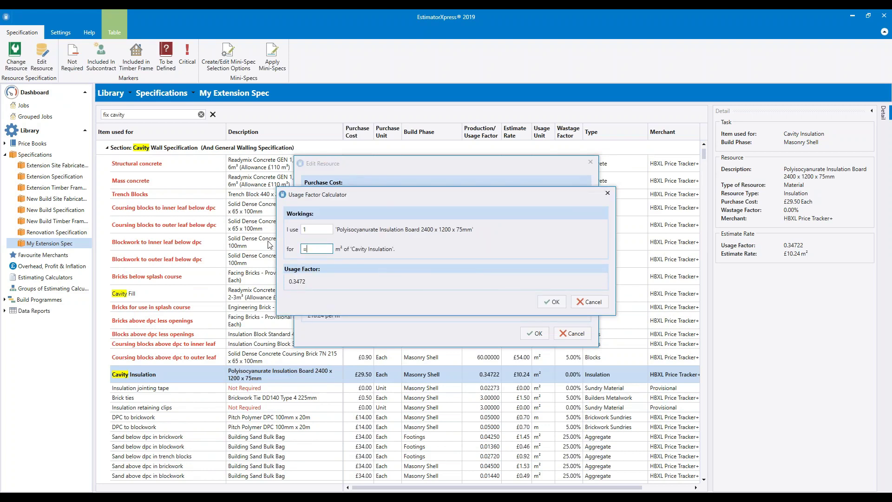
pyautogui.write('1.4')
pyautogui.press('BackSpace')
pyautogui.write('2*2.4')
pyautogui.press('Tab')
pyautogui.click(559, 302)
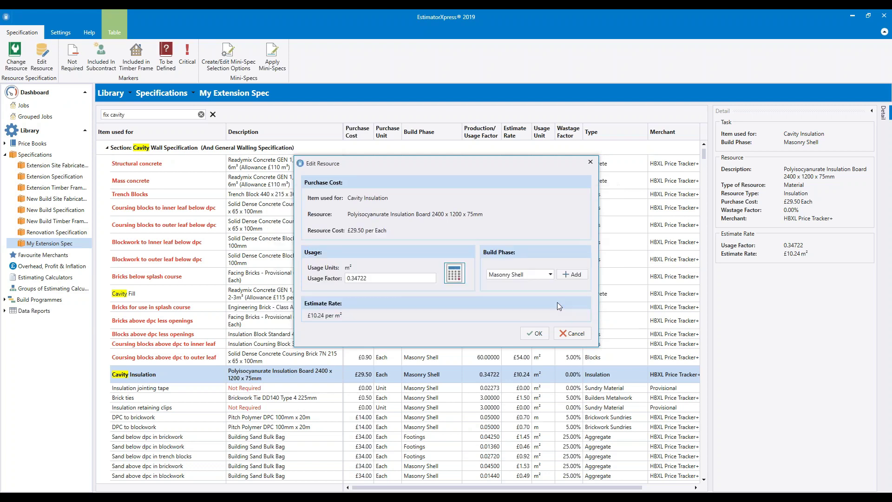
# - Review the Cavity Insulation usage workings again and discard the resource edit
pyautogui.click(459, 275)
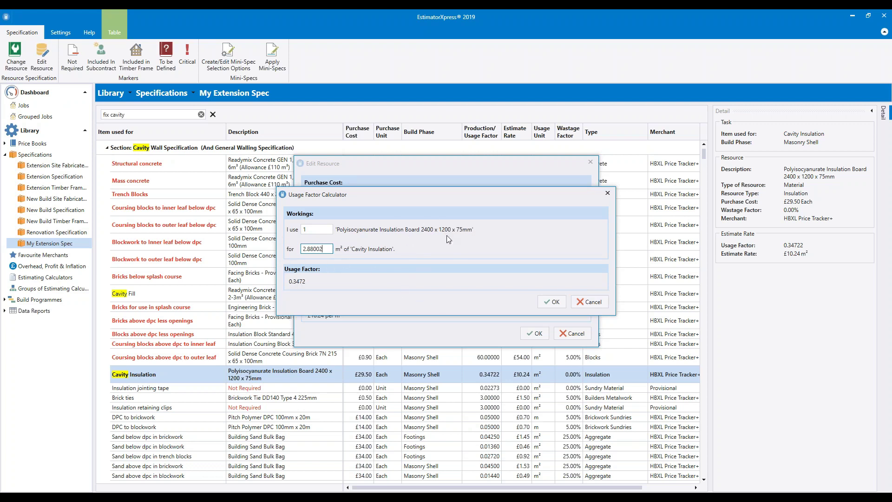
pyautogui.click(553, 302)
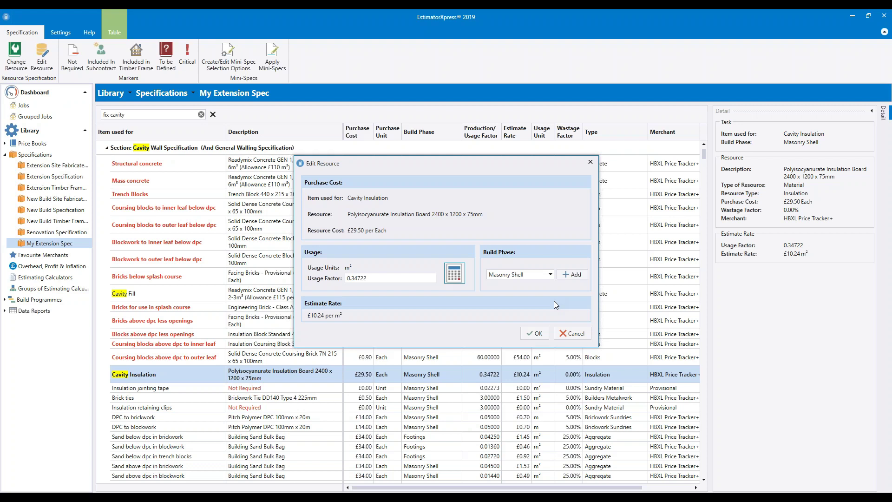
pyautogui.click(567, 334)
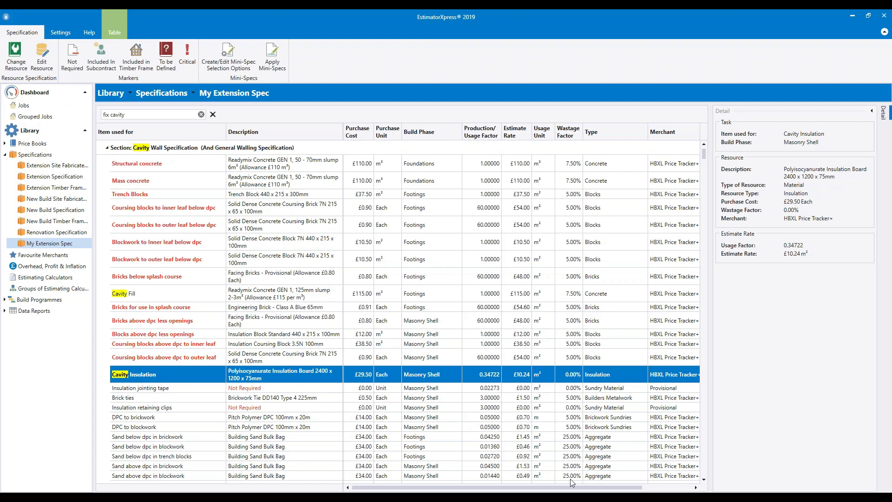
# - Examine the details of the Cavity Insulation, Brick ties and Fix cavity Insulation items in the Cavity Wall Specification
pyautogui.click(283, 387)
pyautogui.click(288, 375)
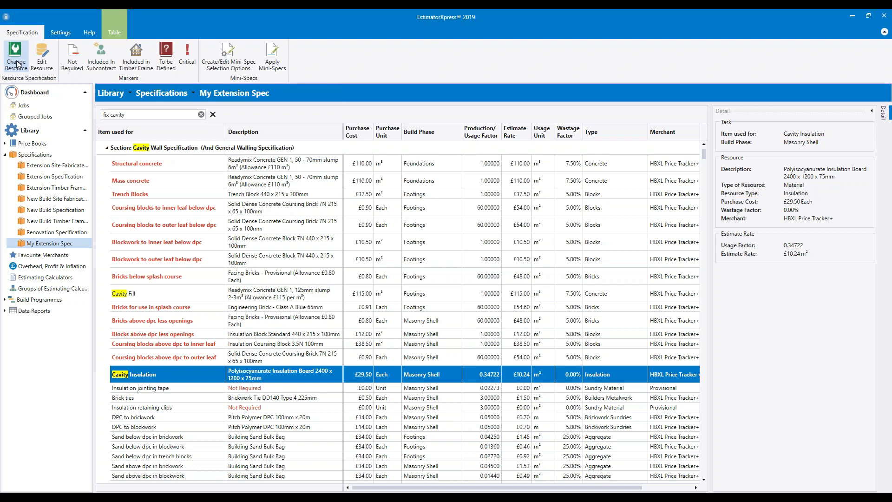
pyautogui.click(312, 398)
pyautogui.scroll(-8, 312, 398)
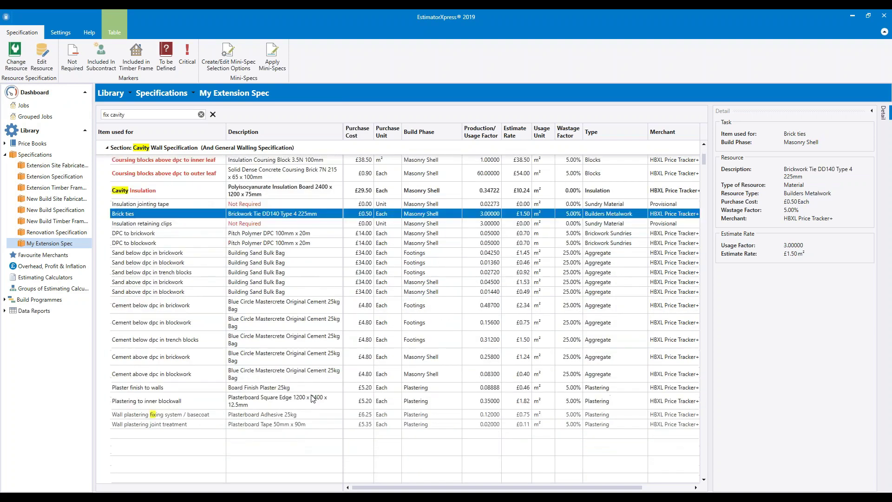
pyautogui.scroll(-6, 312, 398)
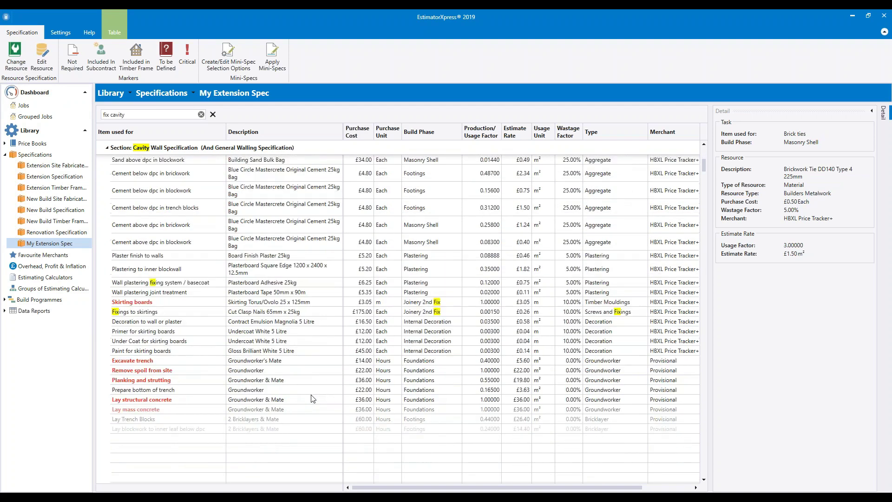
pyautogui.scroll(-4, 312, 398)
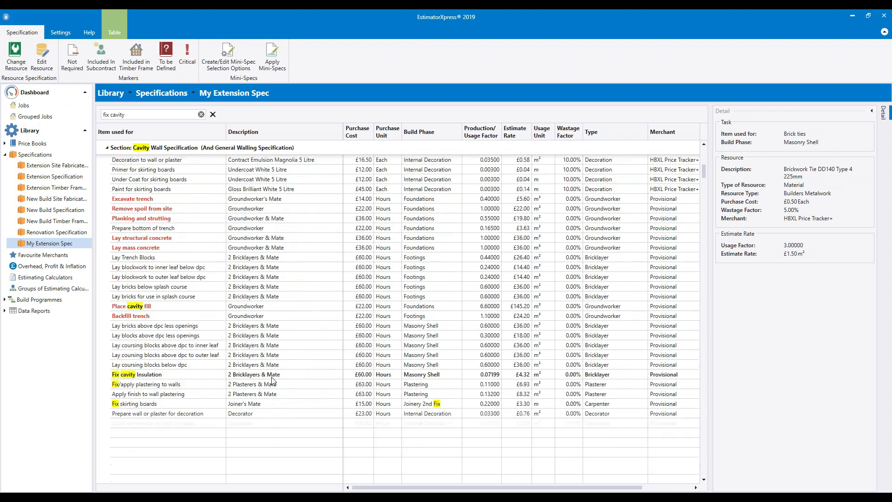
pyautogui.click(168, 317)
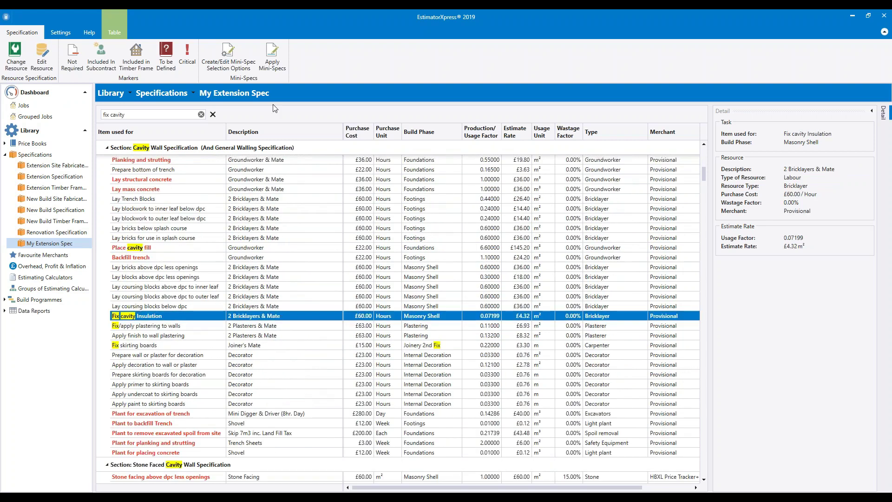
# - Review the Fix cavity Insulation labour's usage factor workings and accept the resource dialogs
pyautogui.click(41, 66)
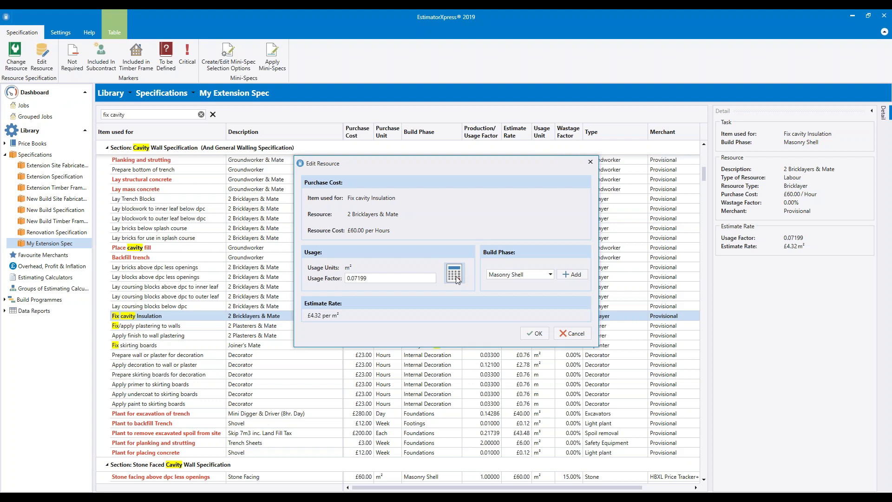
pyautogui.click(454, 274)
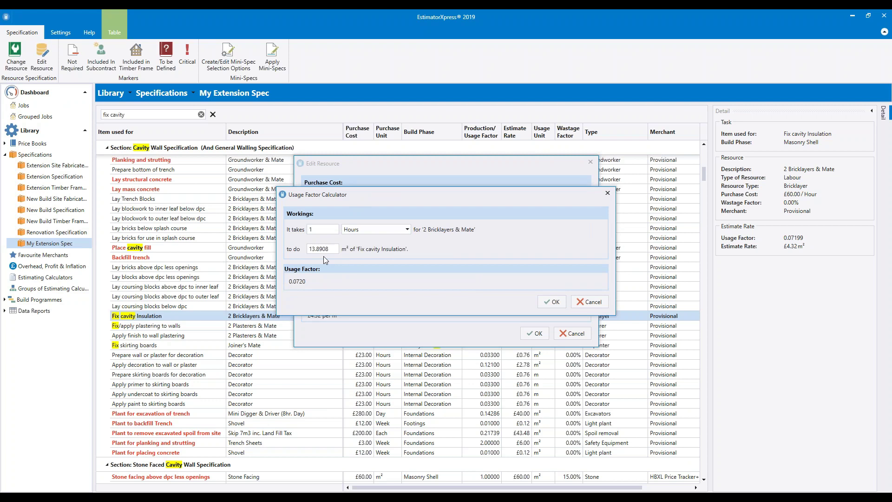
pyautogui.click(553, 301)
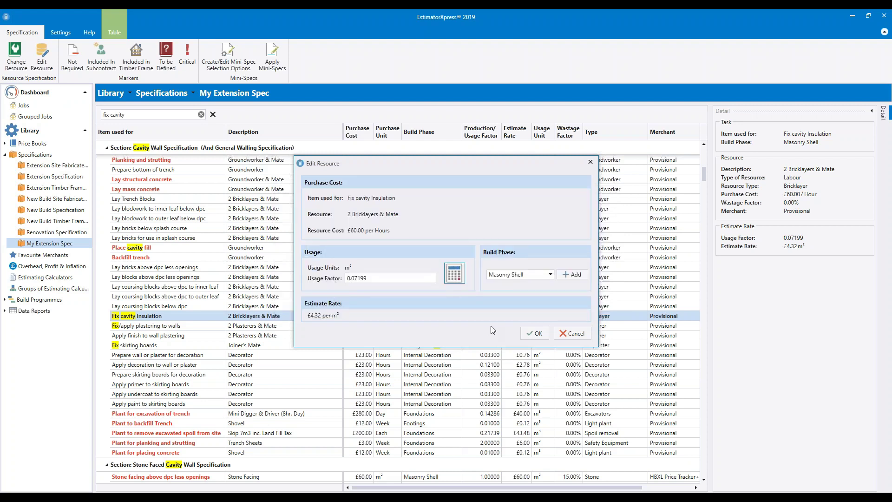
pyautogui.click(538, 334)
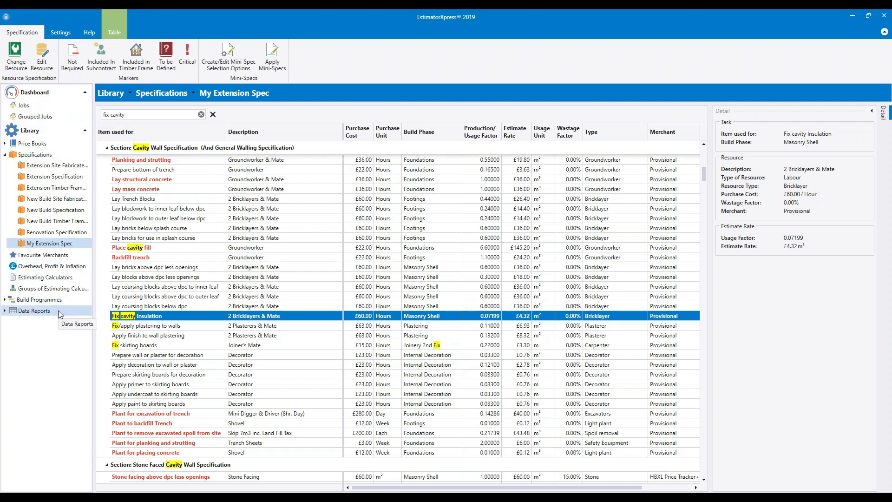
# - In the library's Overhead, Profit & Inflation settings, set the Profit markup to 20% for Material, Labour, Plant, Subcontractor and Sundry
pyautogui.click(52, 266)
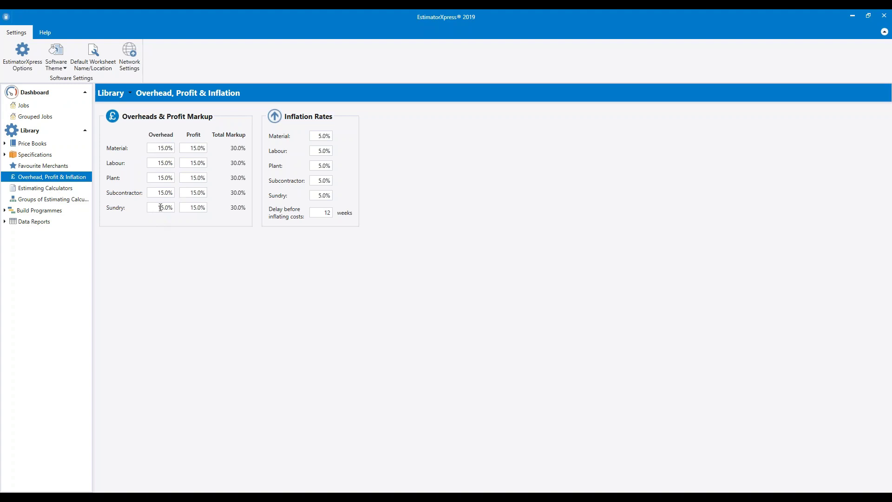
pyautogui.click(192, 148)
pyautogui.write('20')
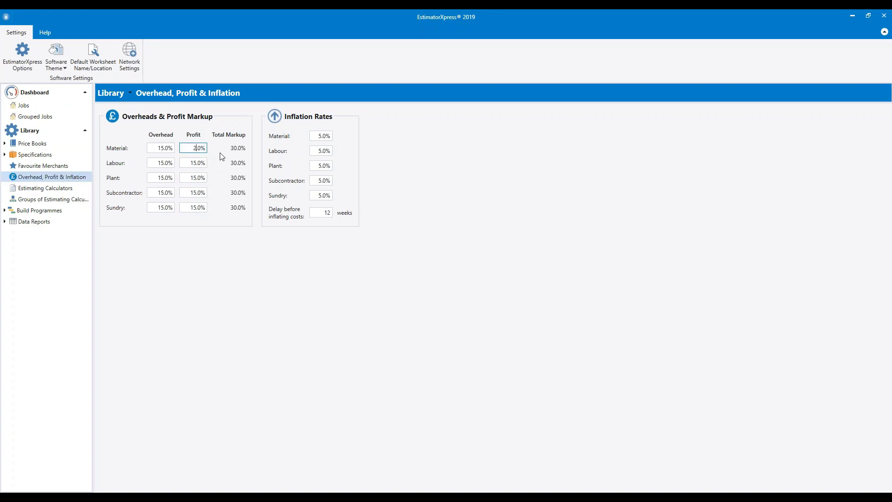
pyautogui.click(192, 148)
pyautogui.click(191, 163)
pyautogui.write('20')
pyautogui.click(192, 178)
pyautogui.write('20')
pyautogui.click(204, 195)
pyautogui.write('20')
pyautogui.click(191, 207)
pyautogui.write('20')
pyautogui.click(216, 250)
# - Open the delay before inflating costs for editing in the Inflation Rates
pyautogui.click(327, 213)
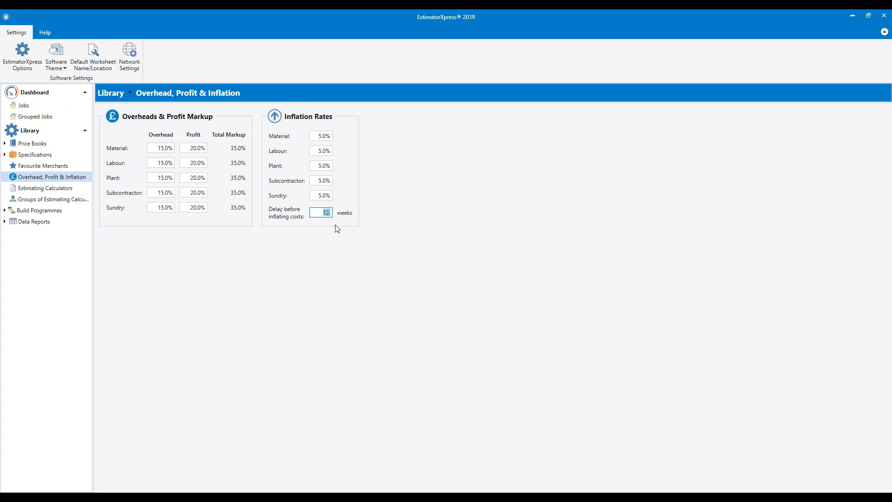